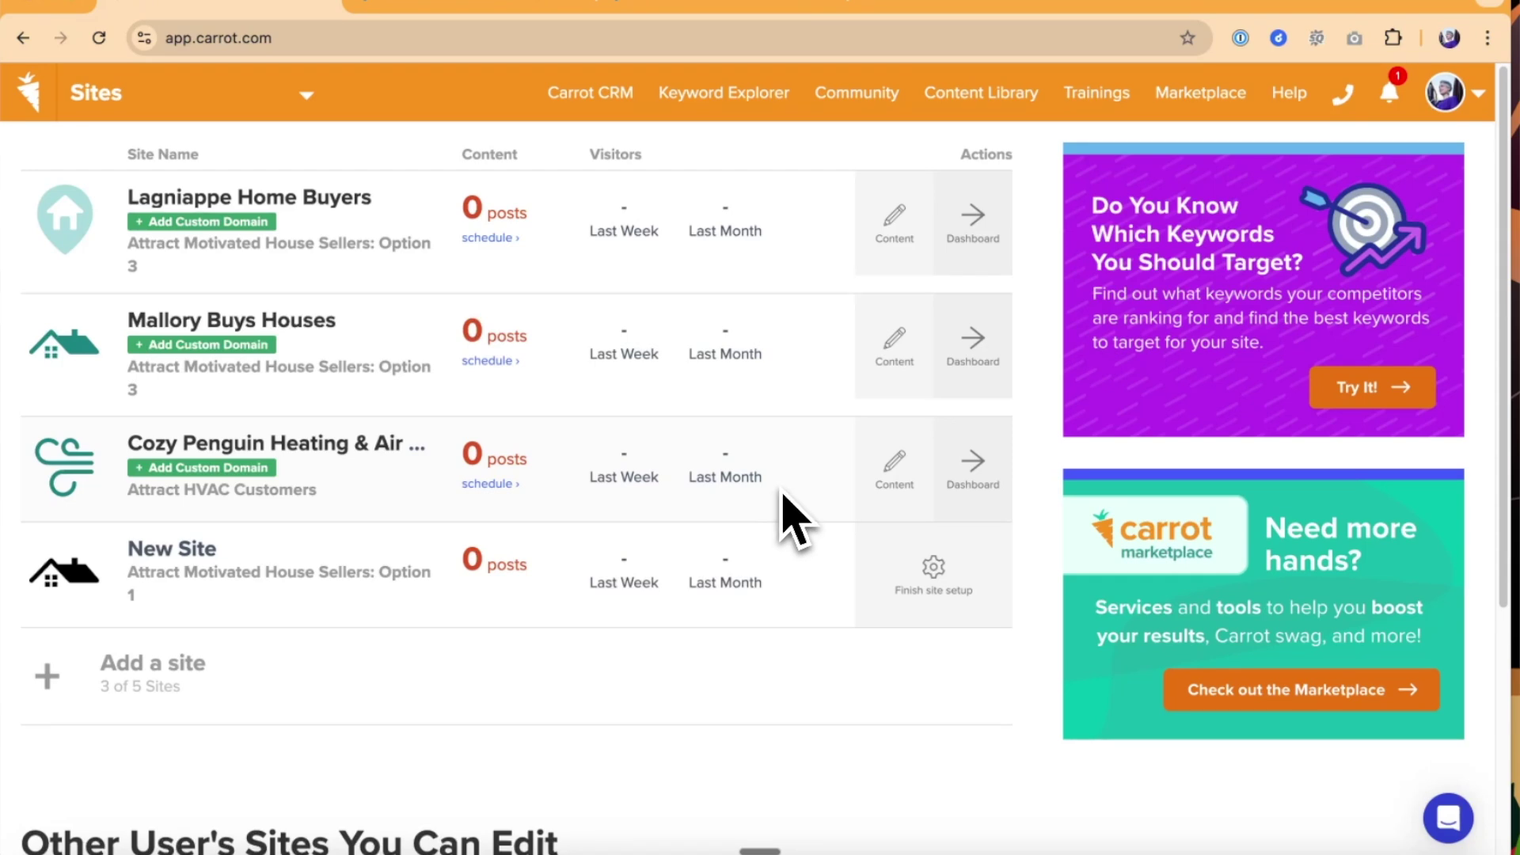
Step: Open the Mallory Buys Houses site and go to its content pages
left_click(990, 372)
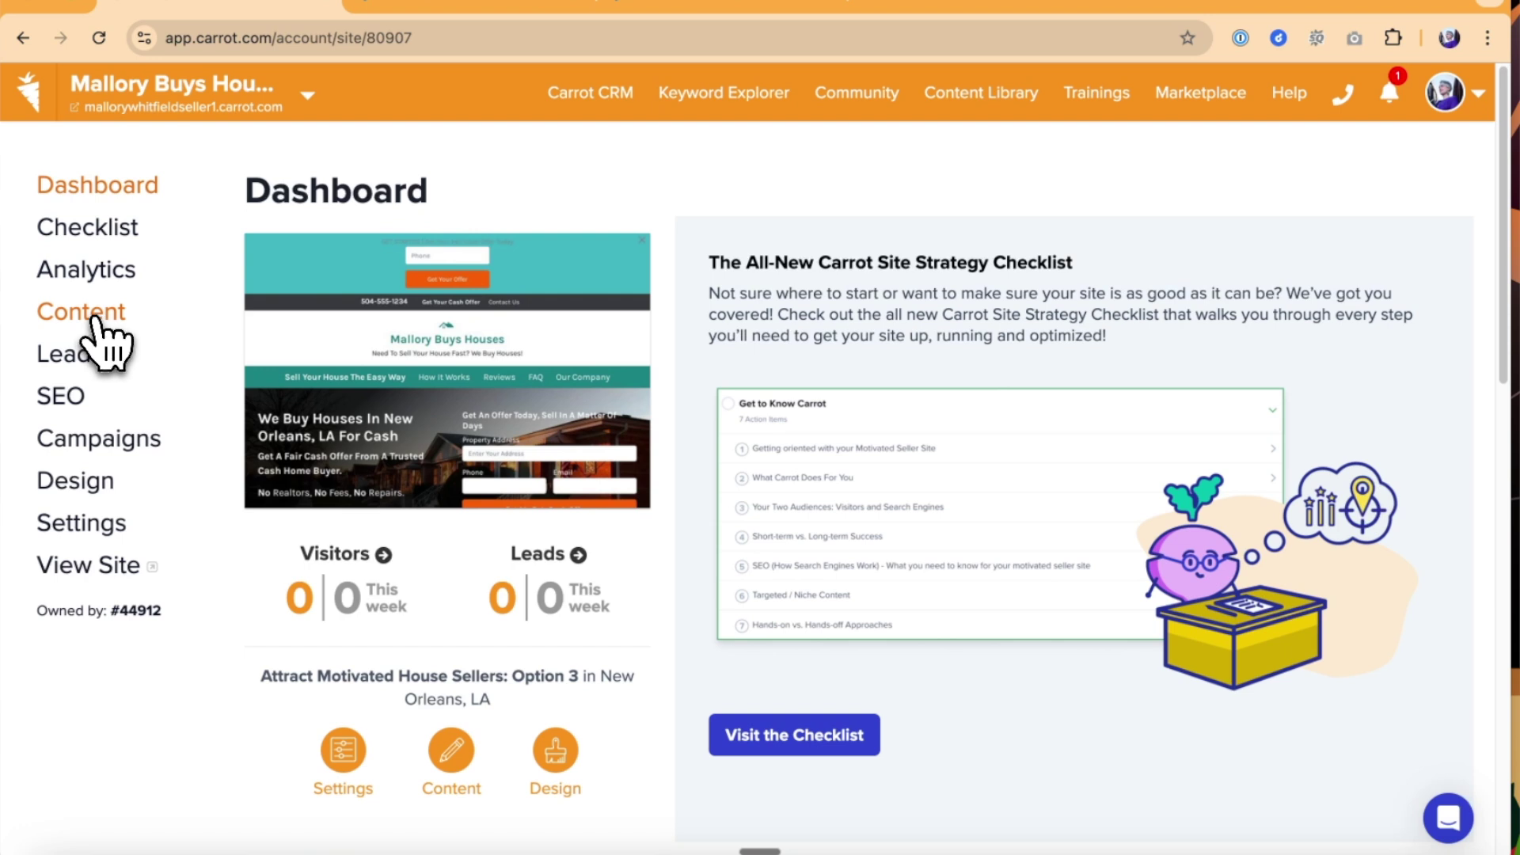
left_click(87, 317)
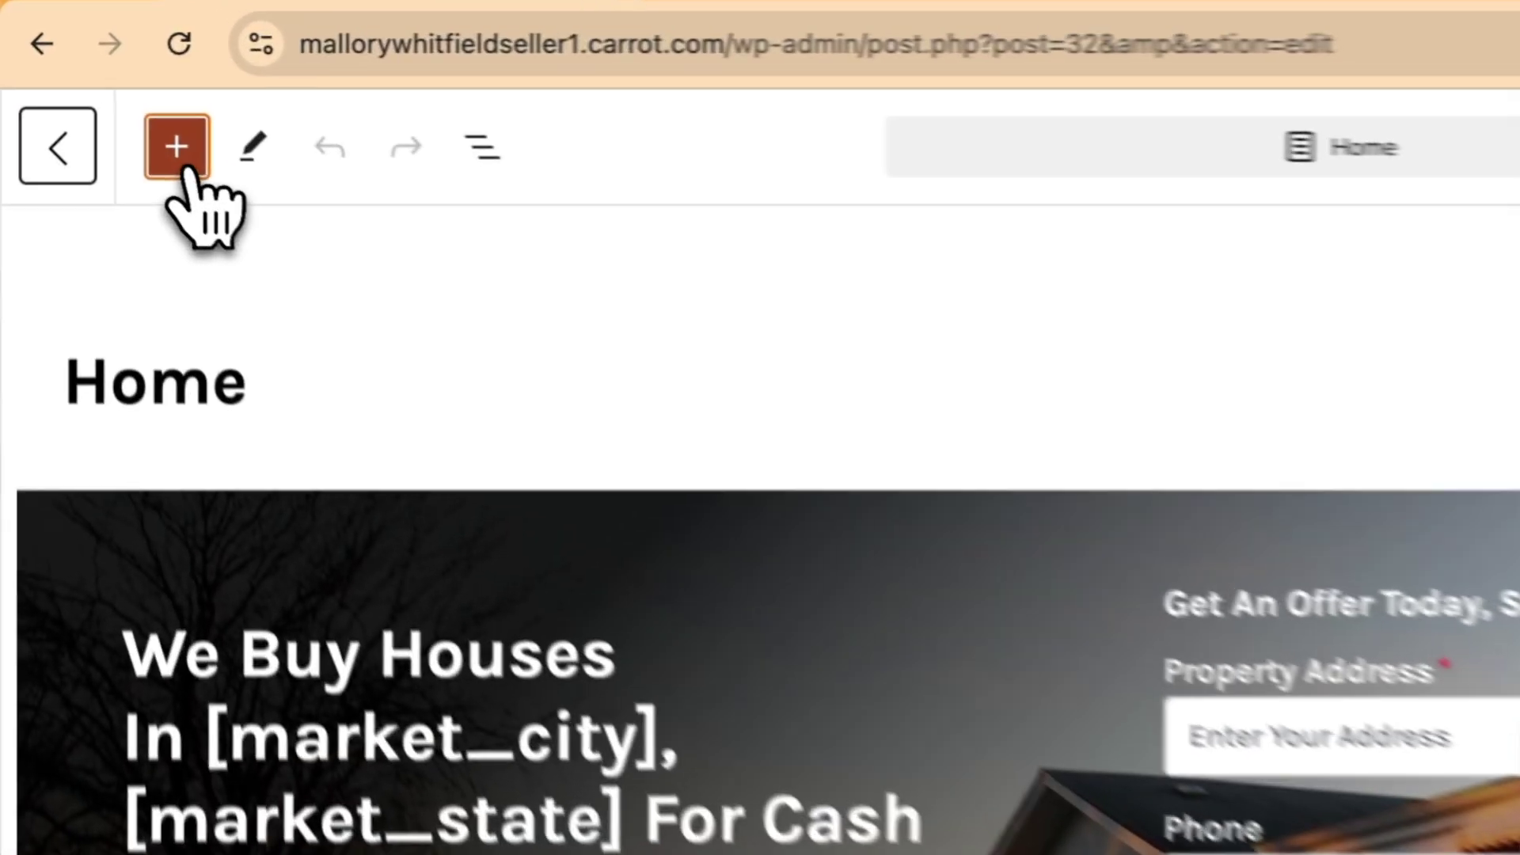
Step: Examine the text, media and design blocks available to insert on the Home page
left_click(97, 95)
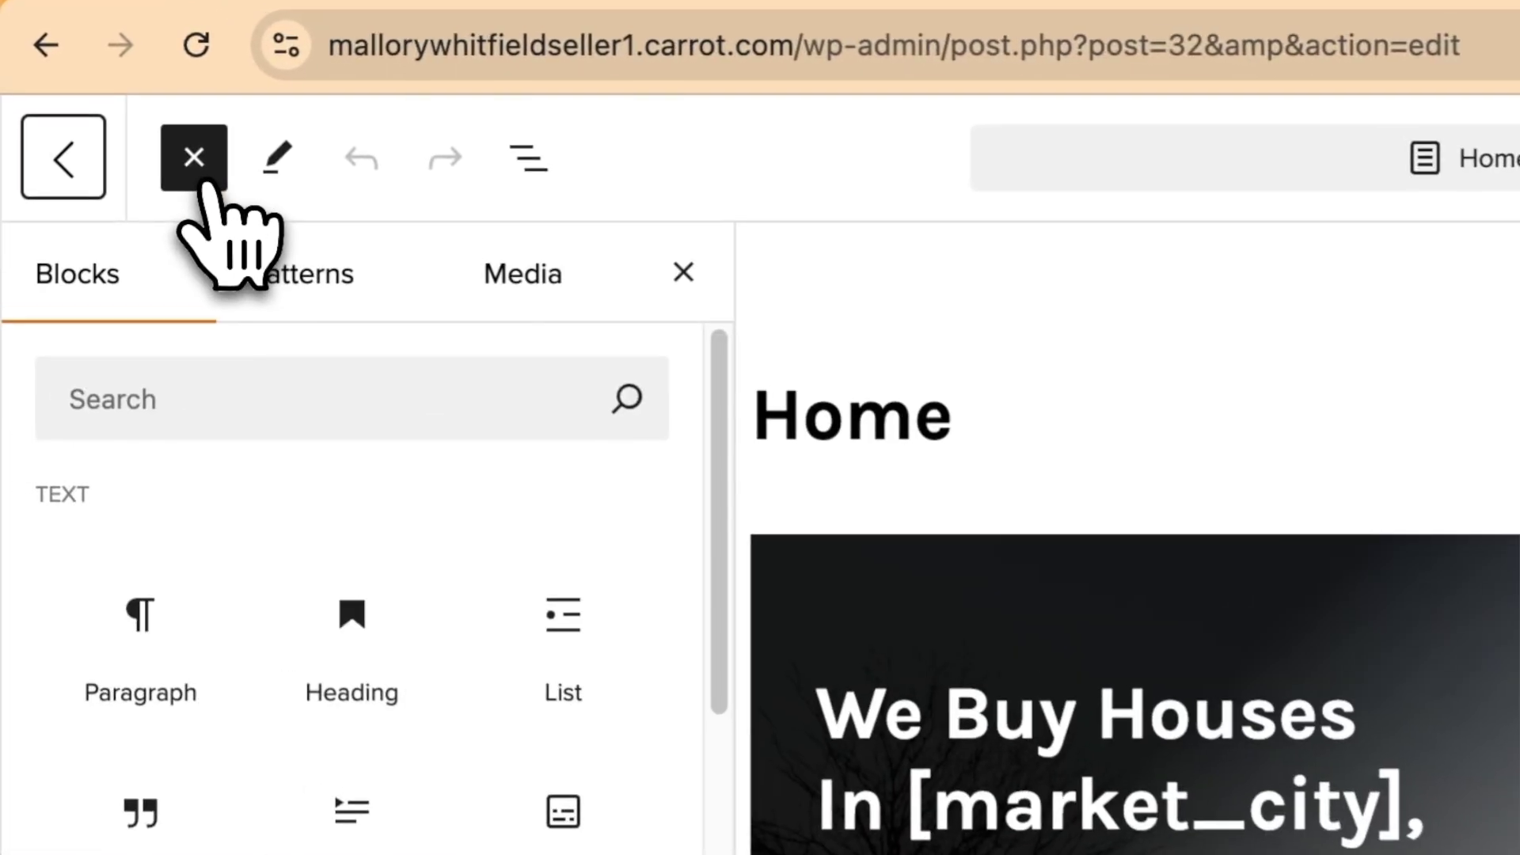
mouse_move(115, 633)
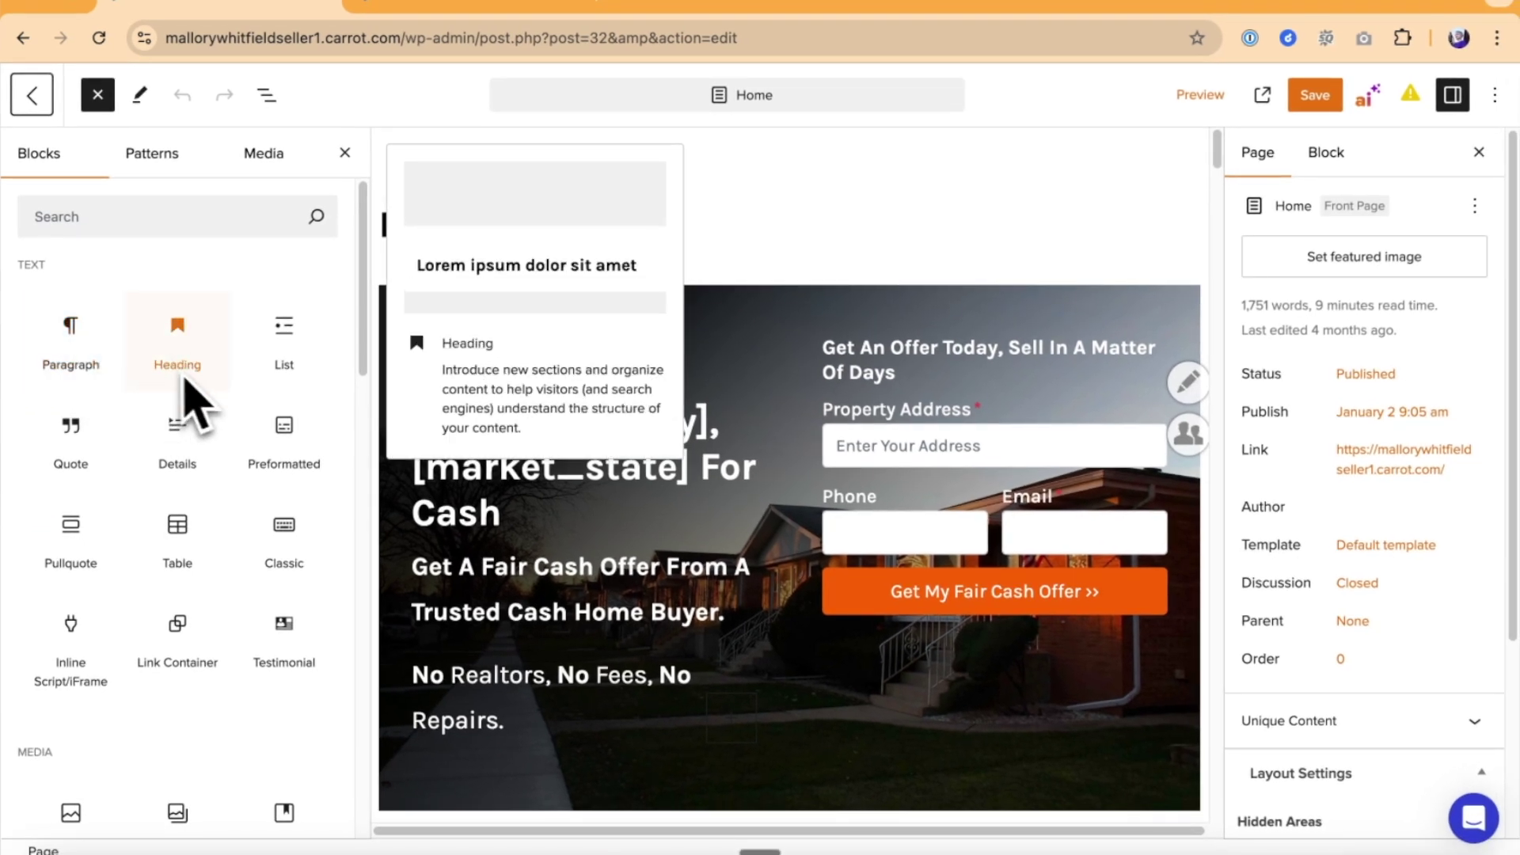
scroll(87, 420, "down", 5)
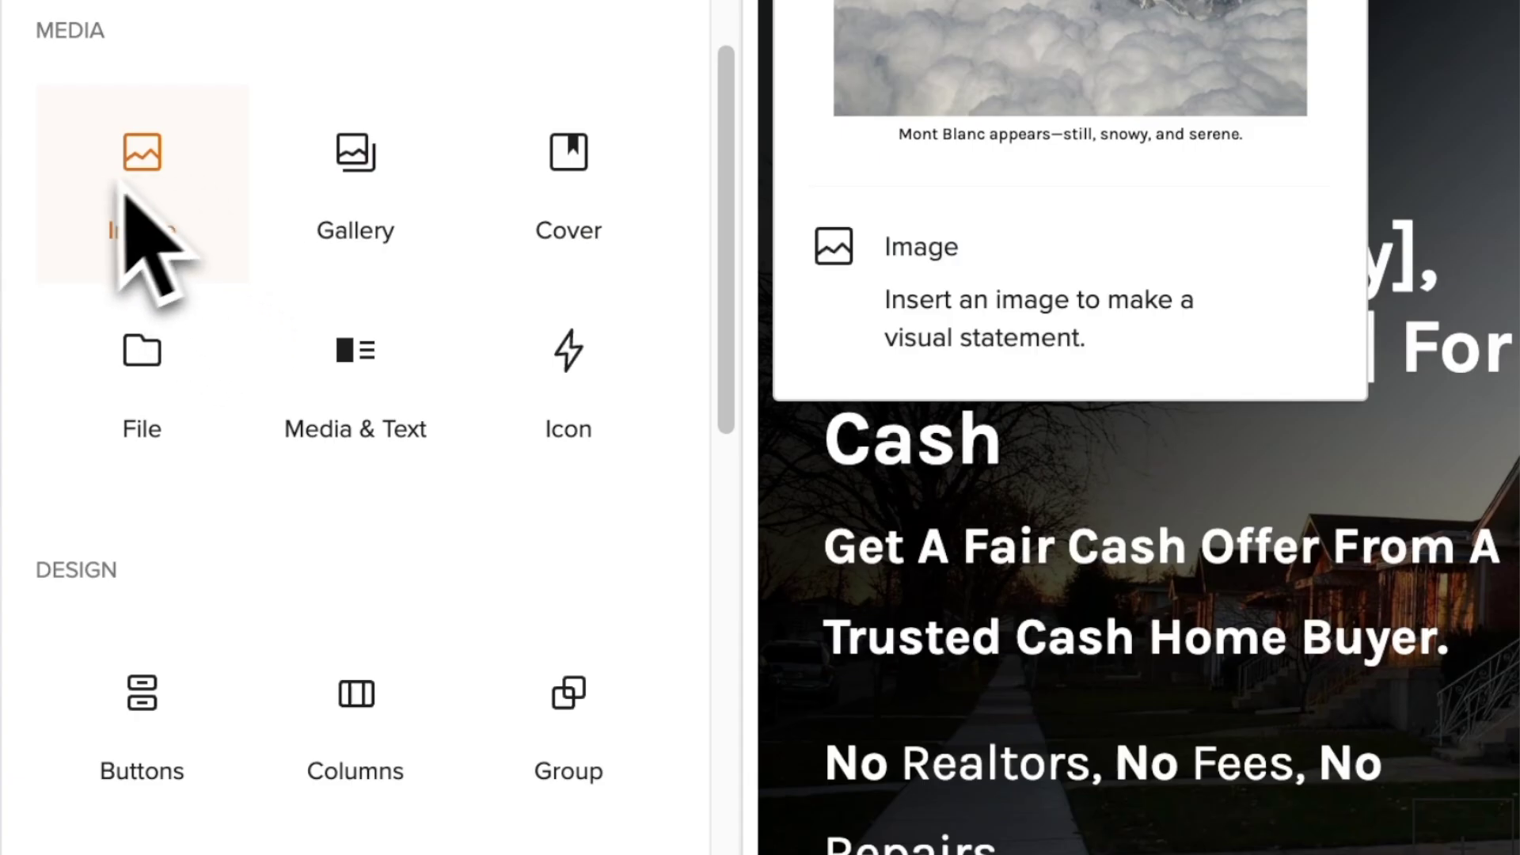
scroll(723, 753, "down", 15)
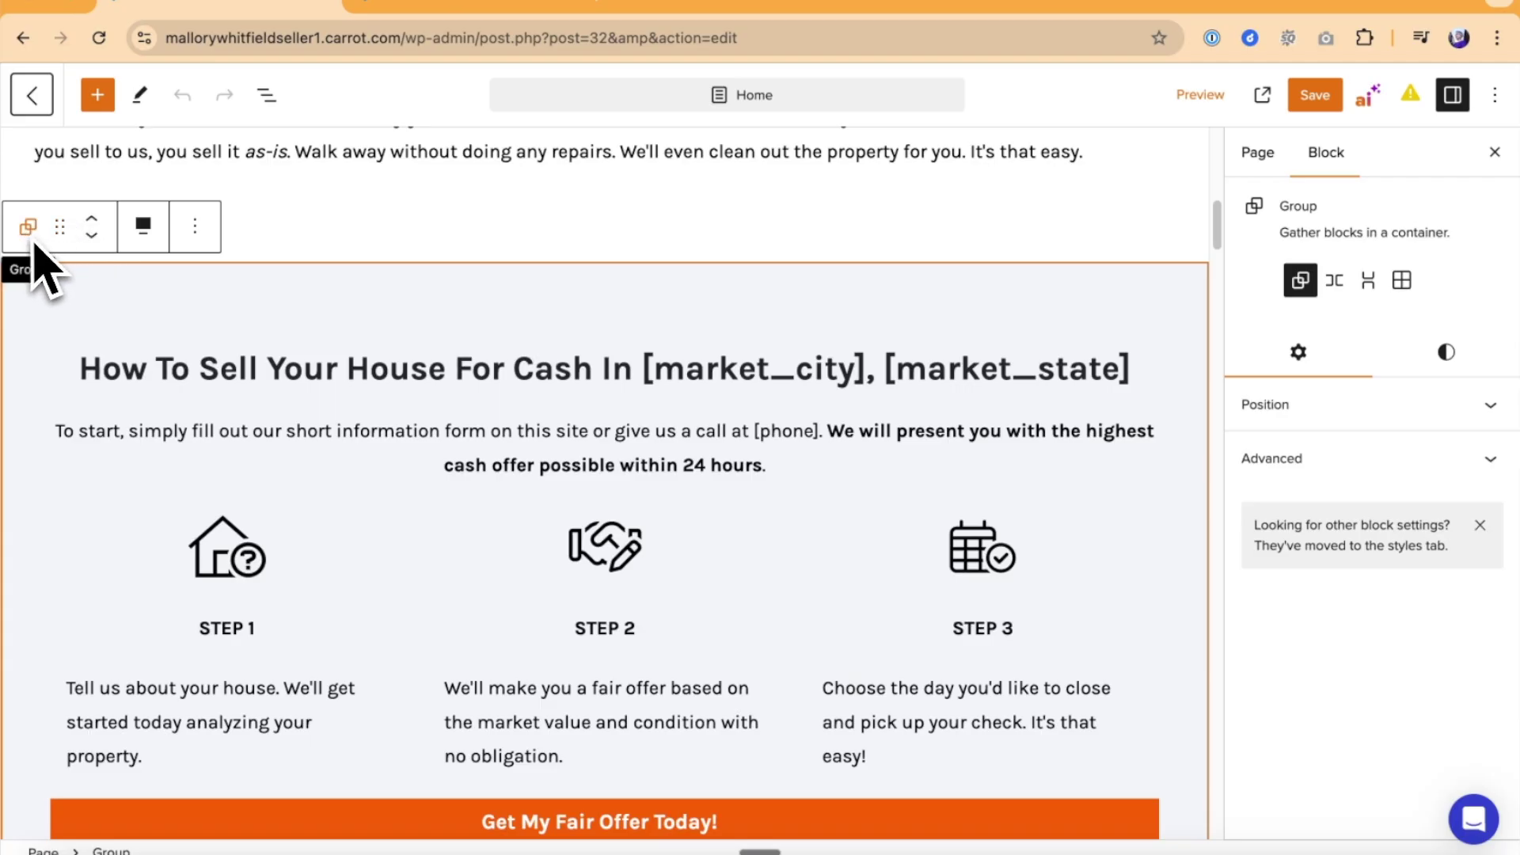
Step: Examine the premade patterns by category, including How it Works, Situations/Niches, Solutions, Bio/About Us, Meet Our Team, Reviews and Experience Stats
left_click(97, 94)
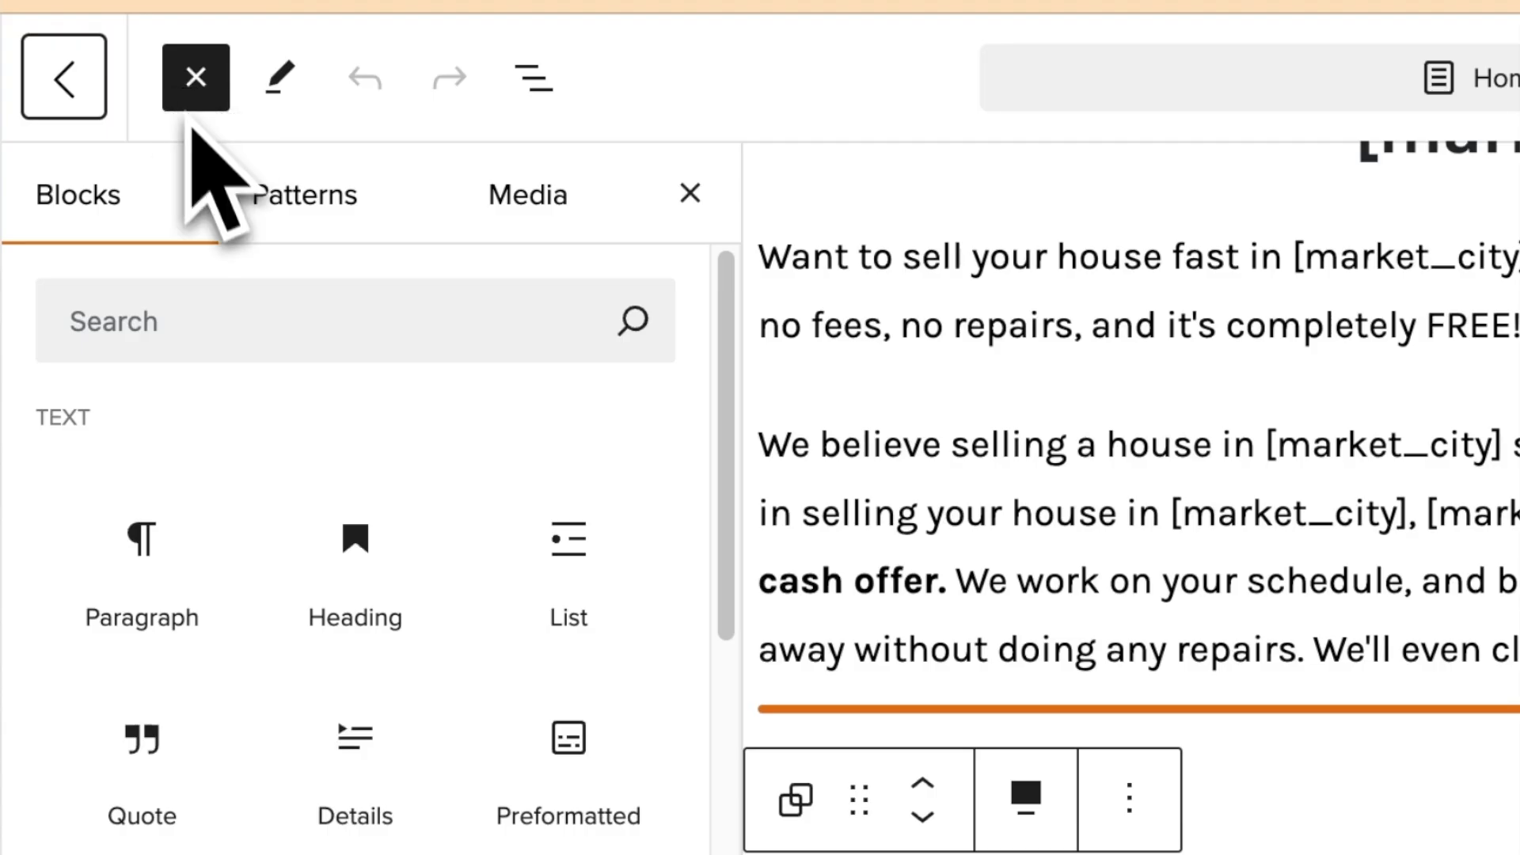
left_click(299, 194)
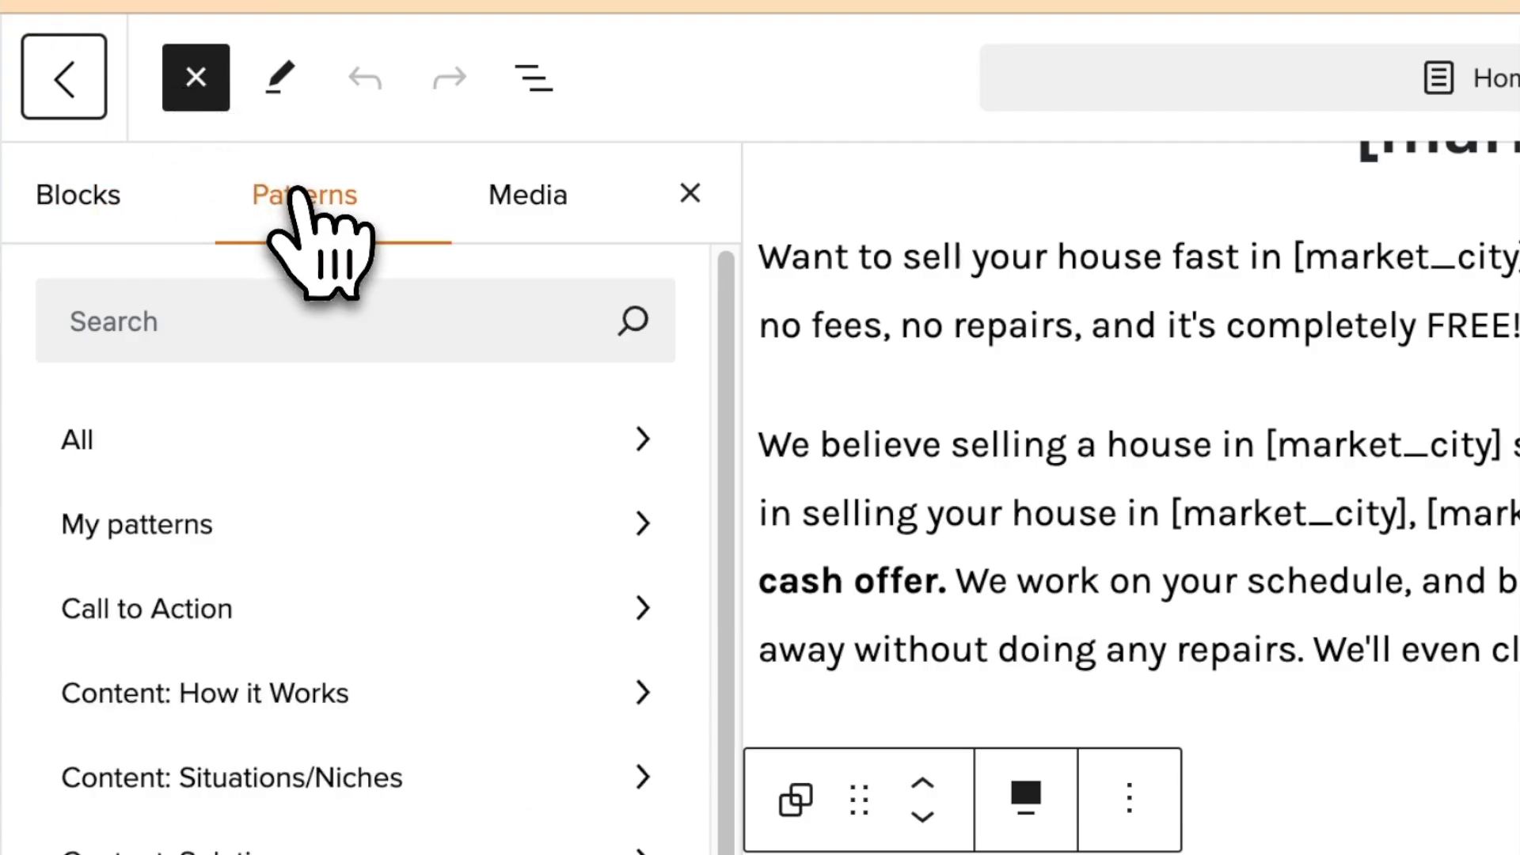
left_click(155, 607)
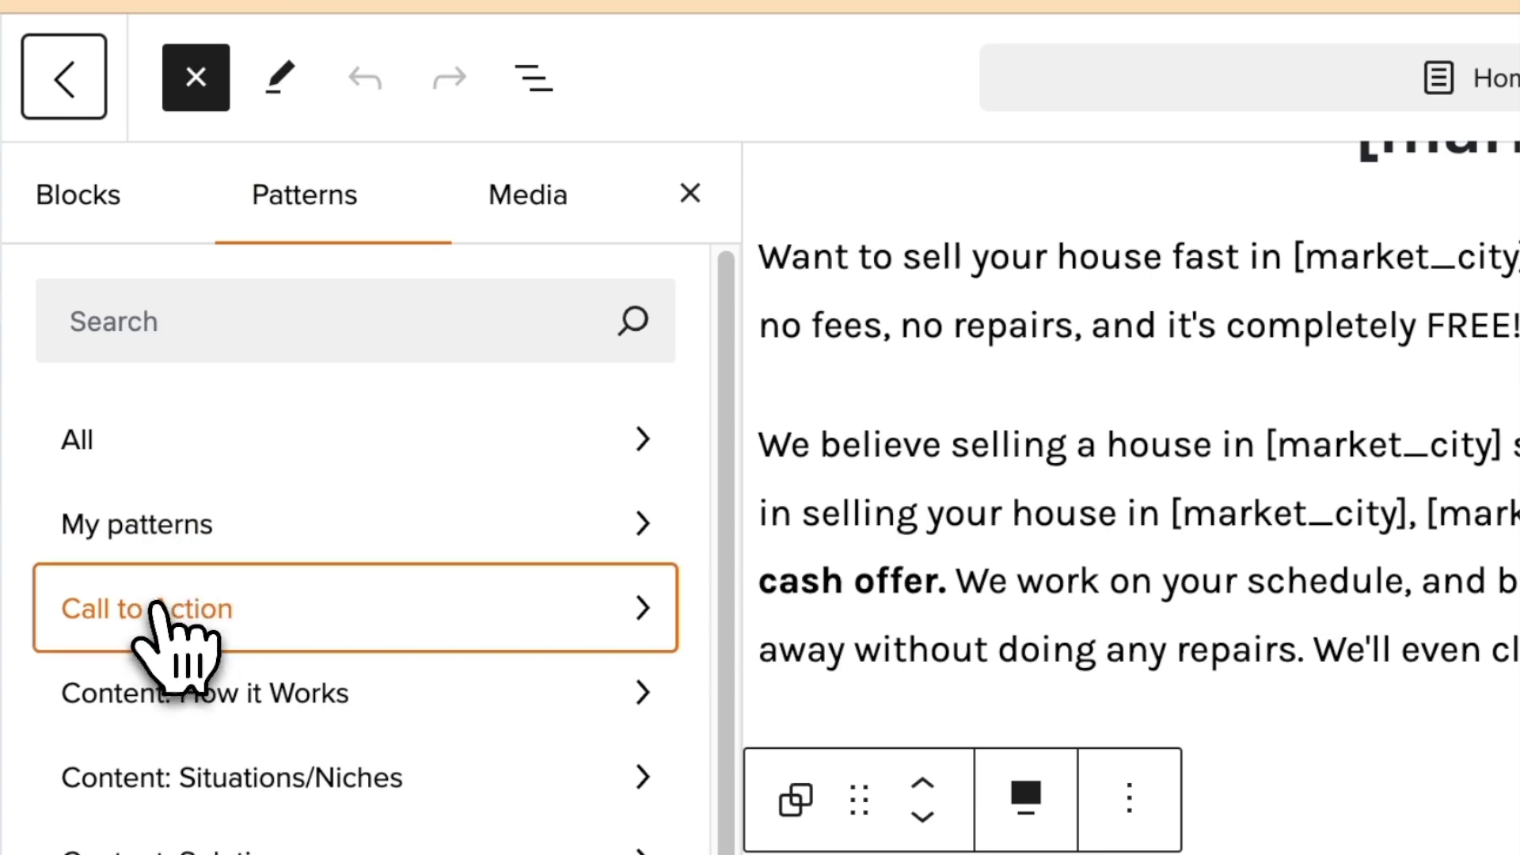
left_click(226, 709)
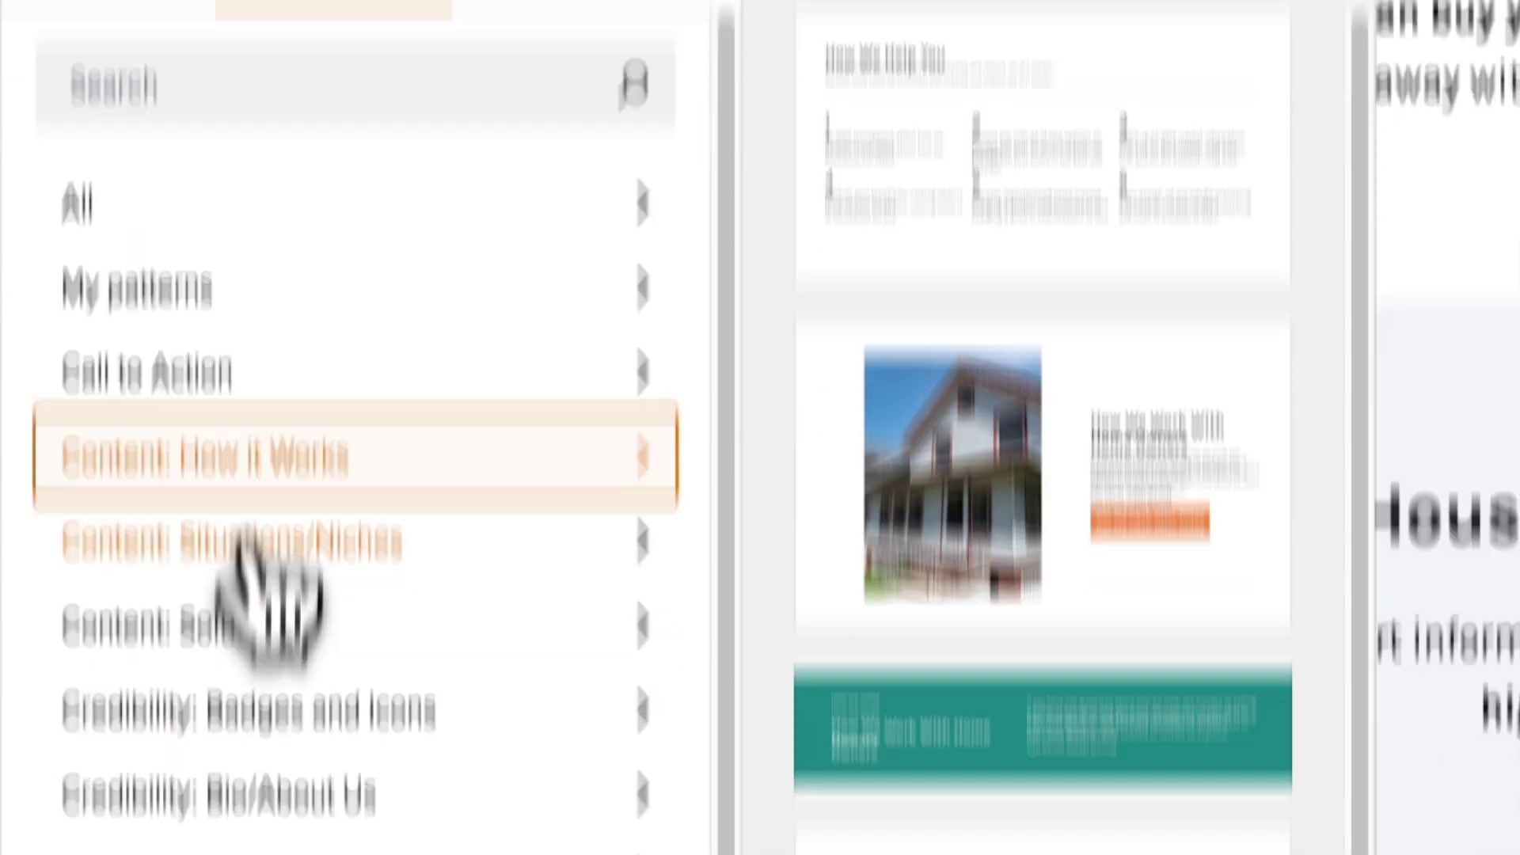
left_click(233, 780)
left_click(214, 202)
left_click(226, 356)
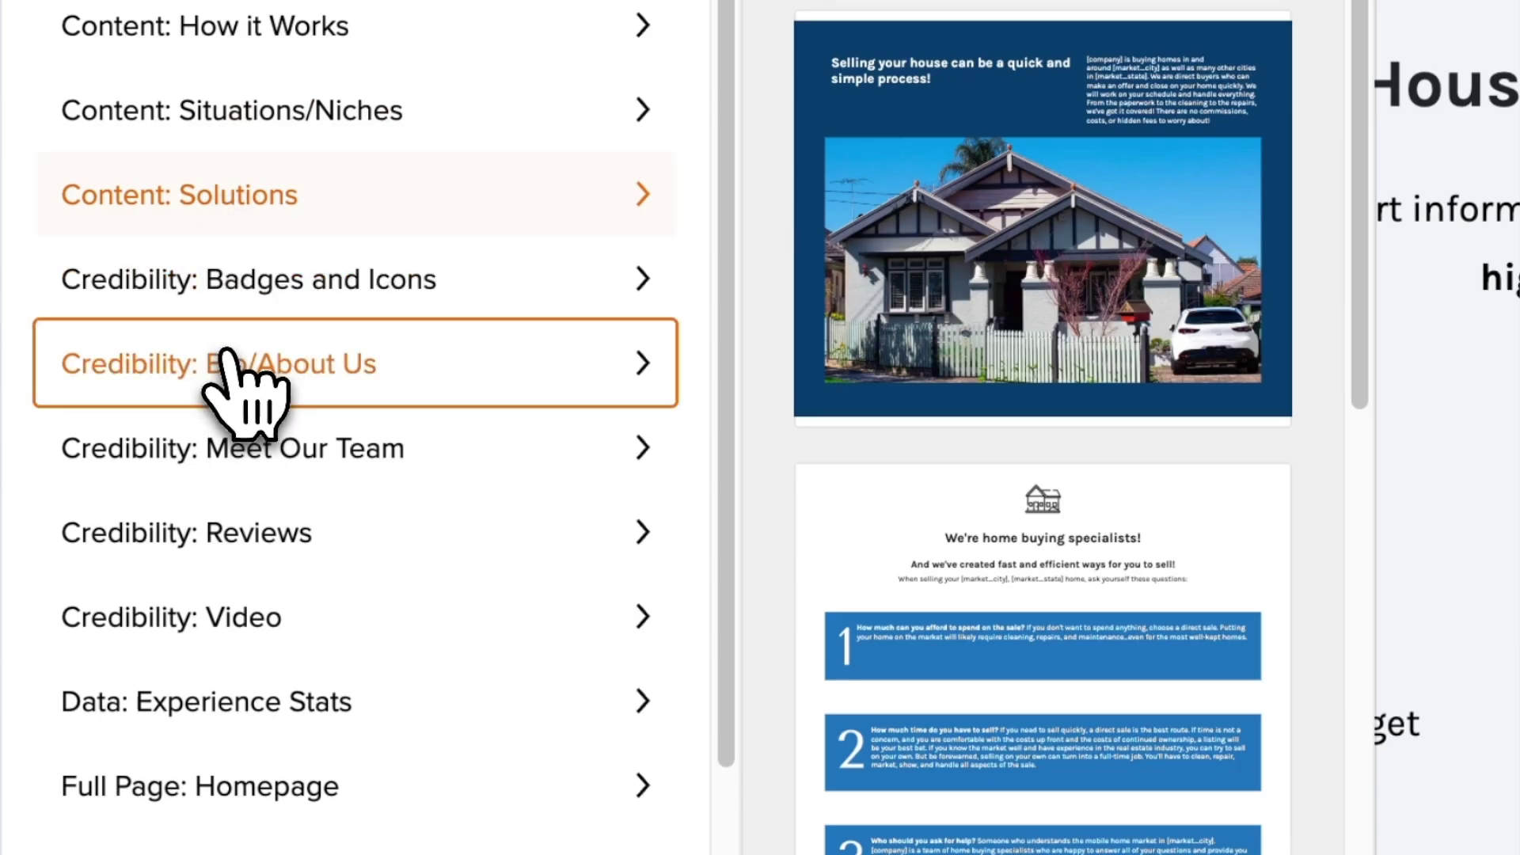
left_click(262, 450)
left_click(269, 524)
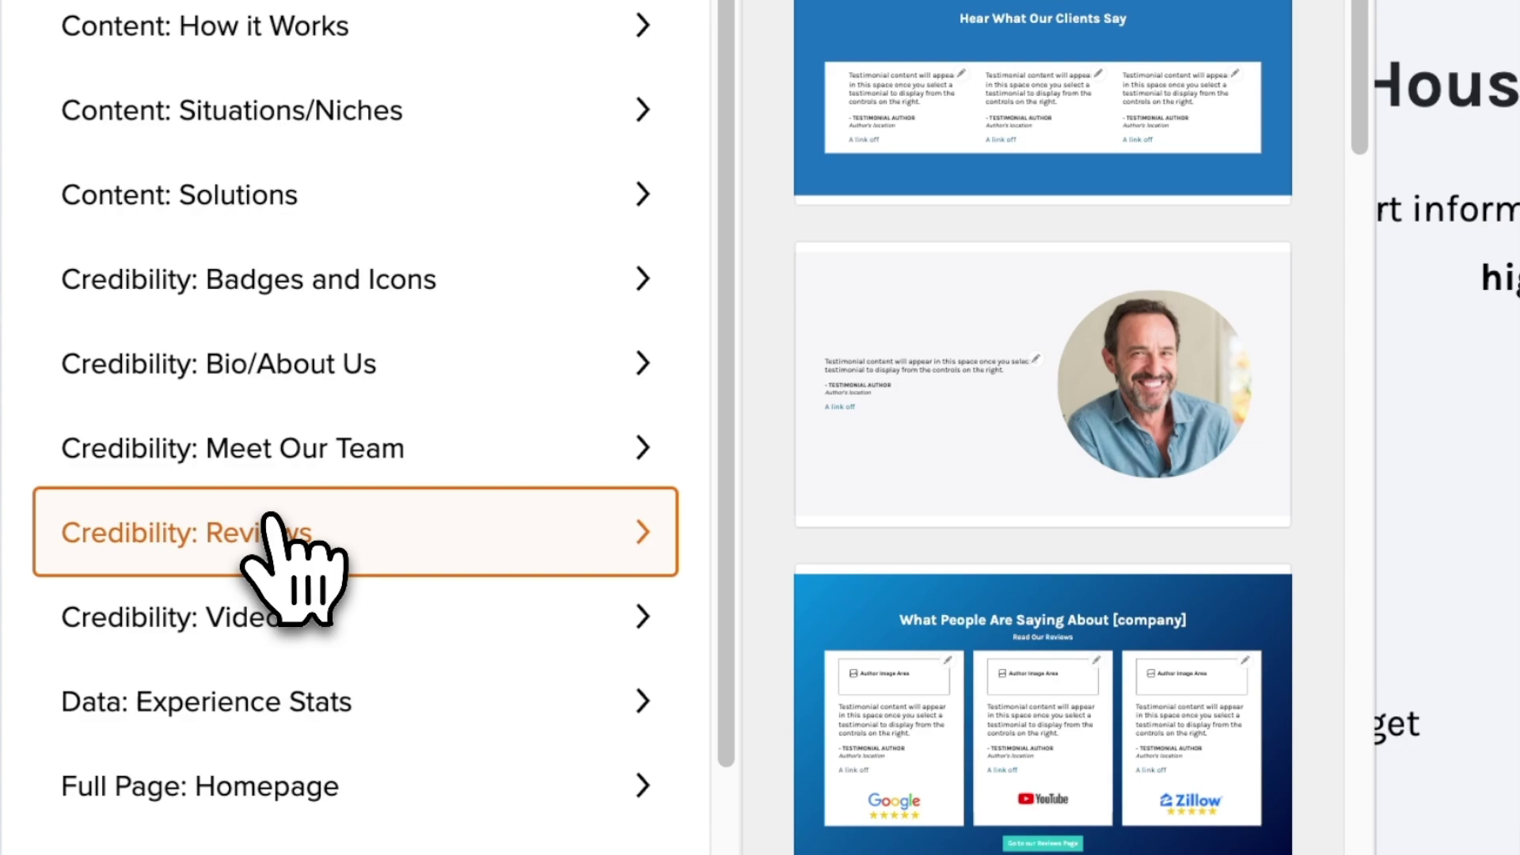
left_click(287, 698)
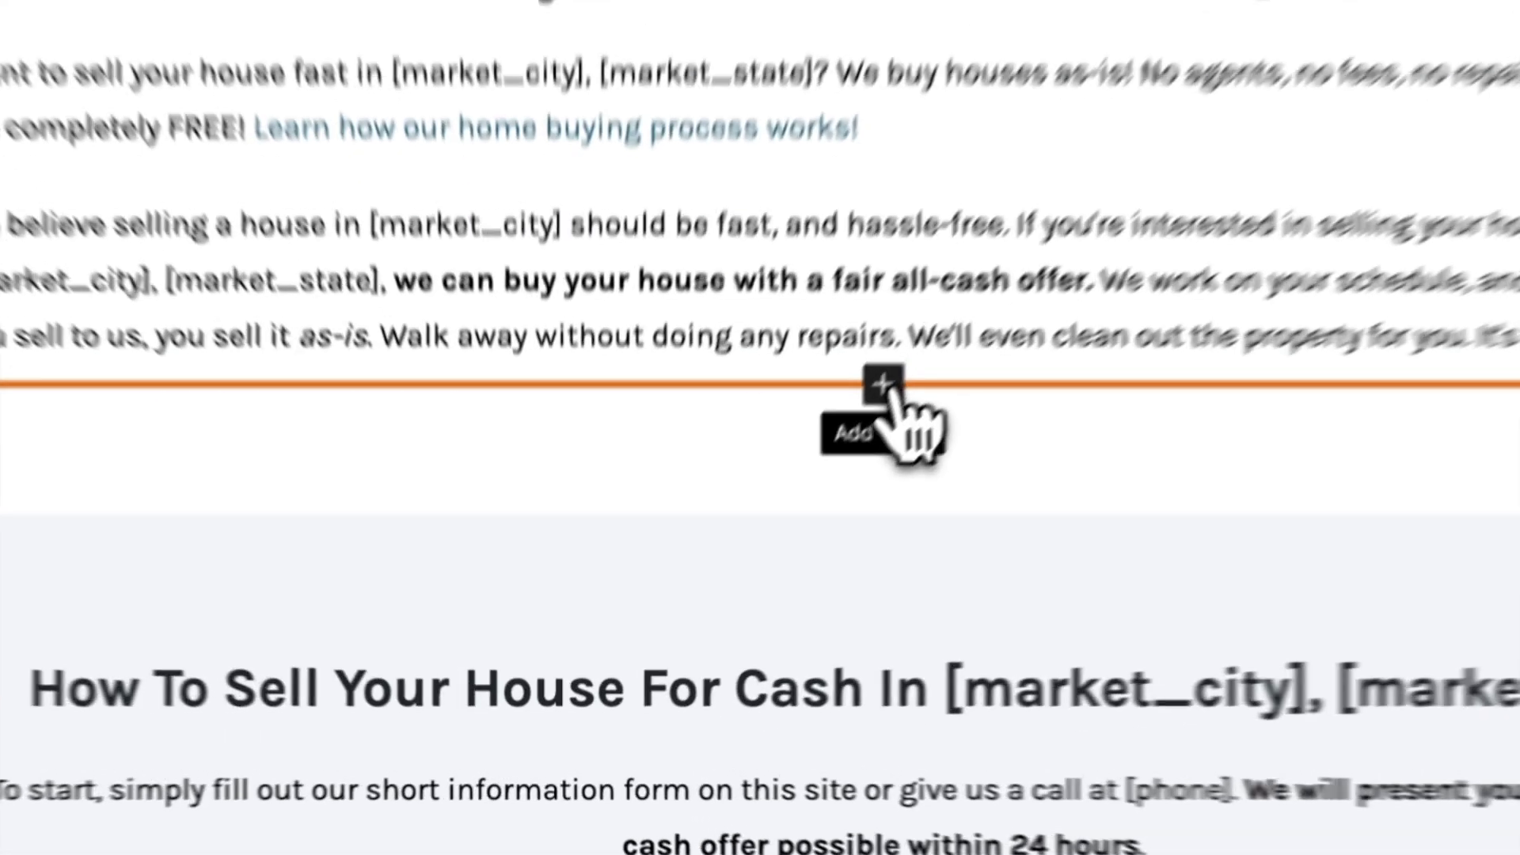
Step: Search the blocks for "testimon" and insert a testimonial pattern above the paragraph that starts with submitting property information
left_click(758, 524)
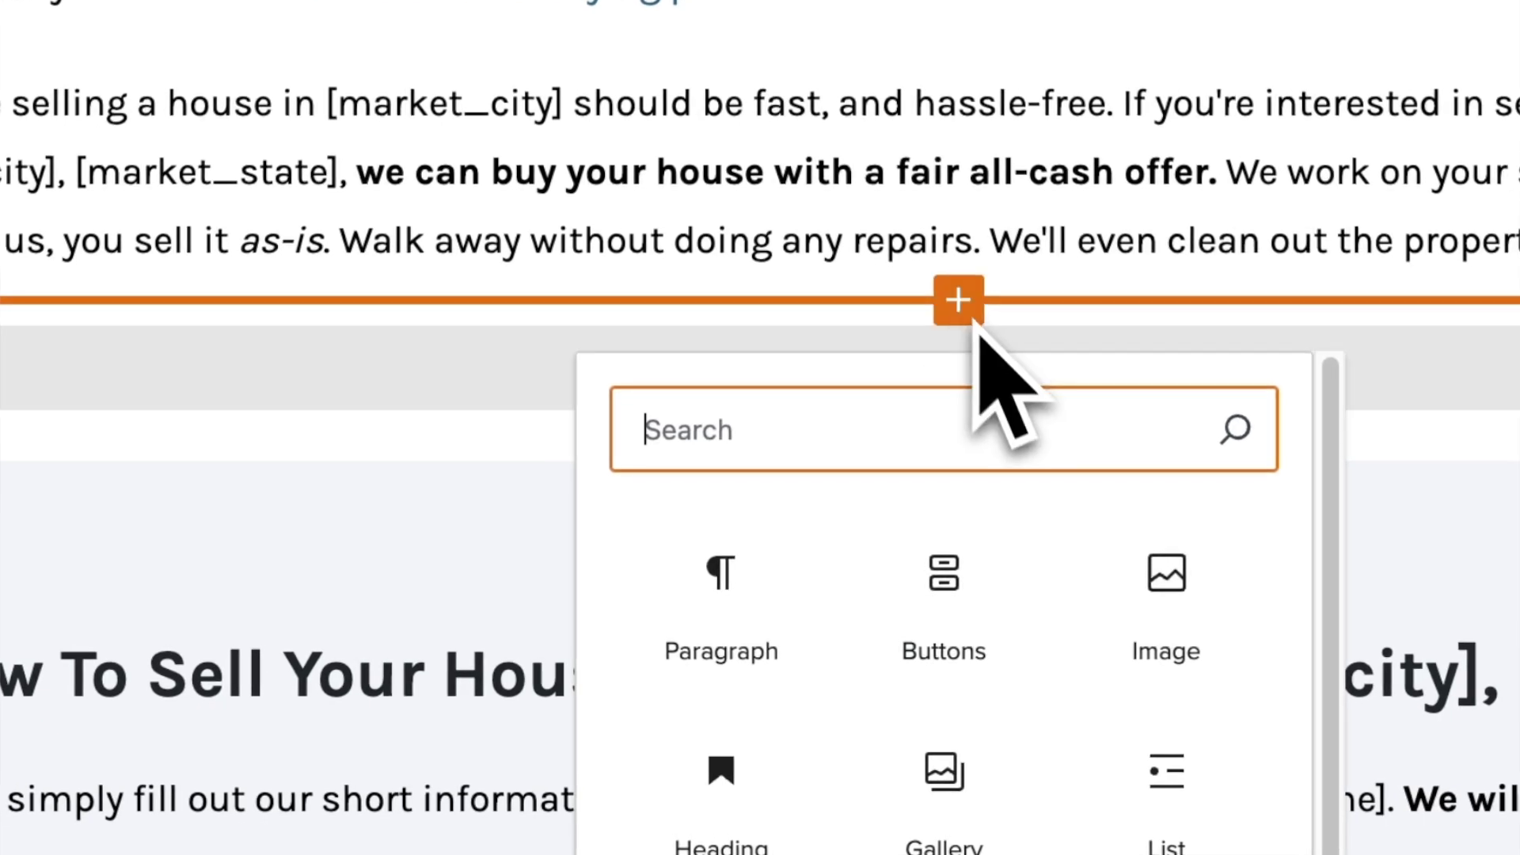
left_click(1140, 555)
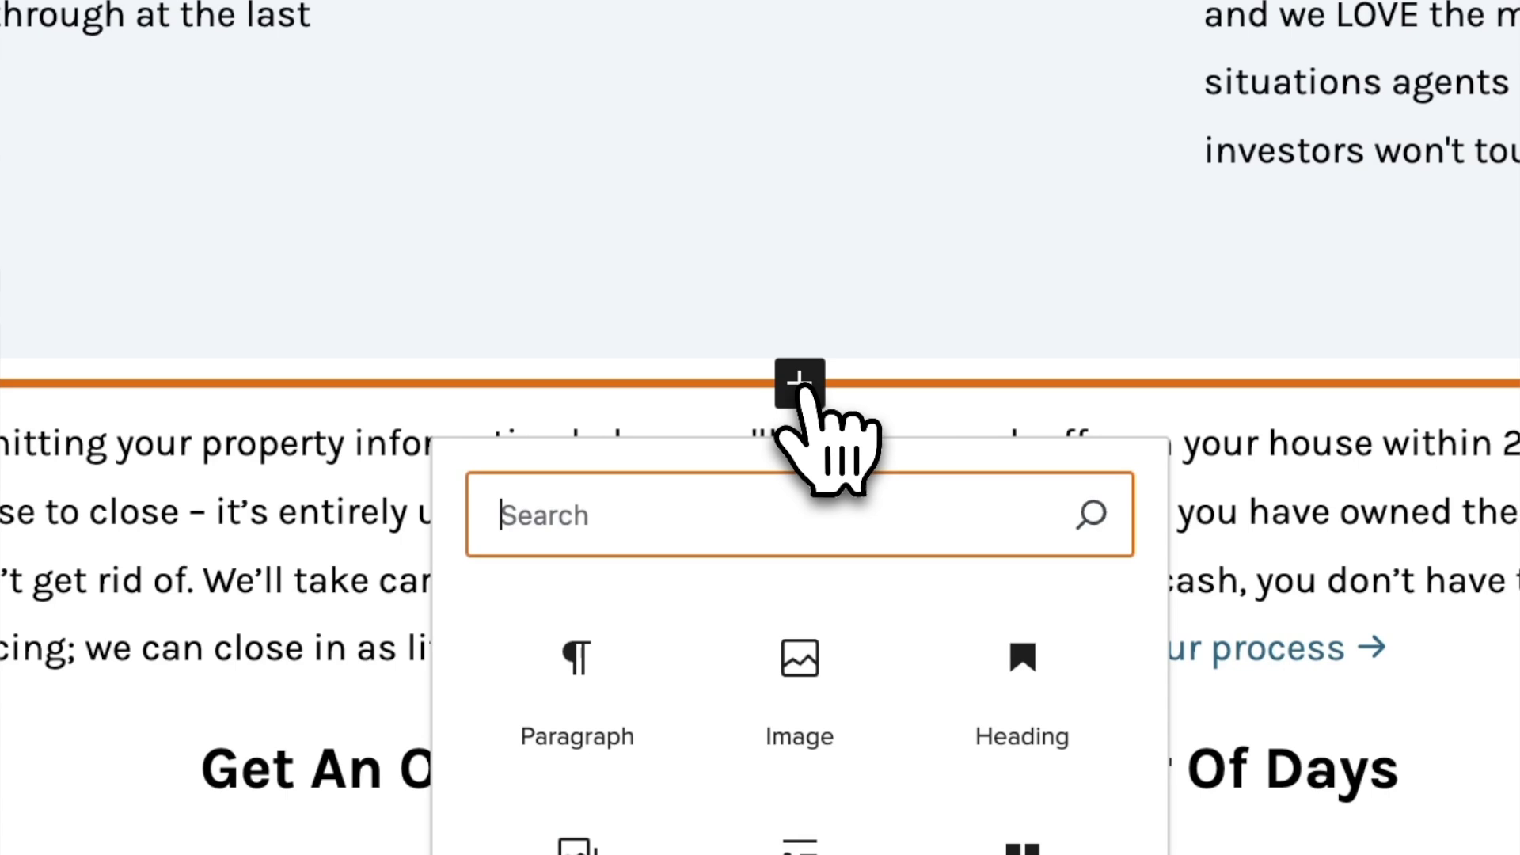
left_click(800, 384)
type("testimon")
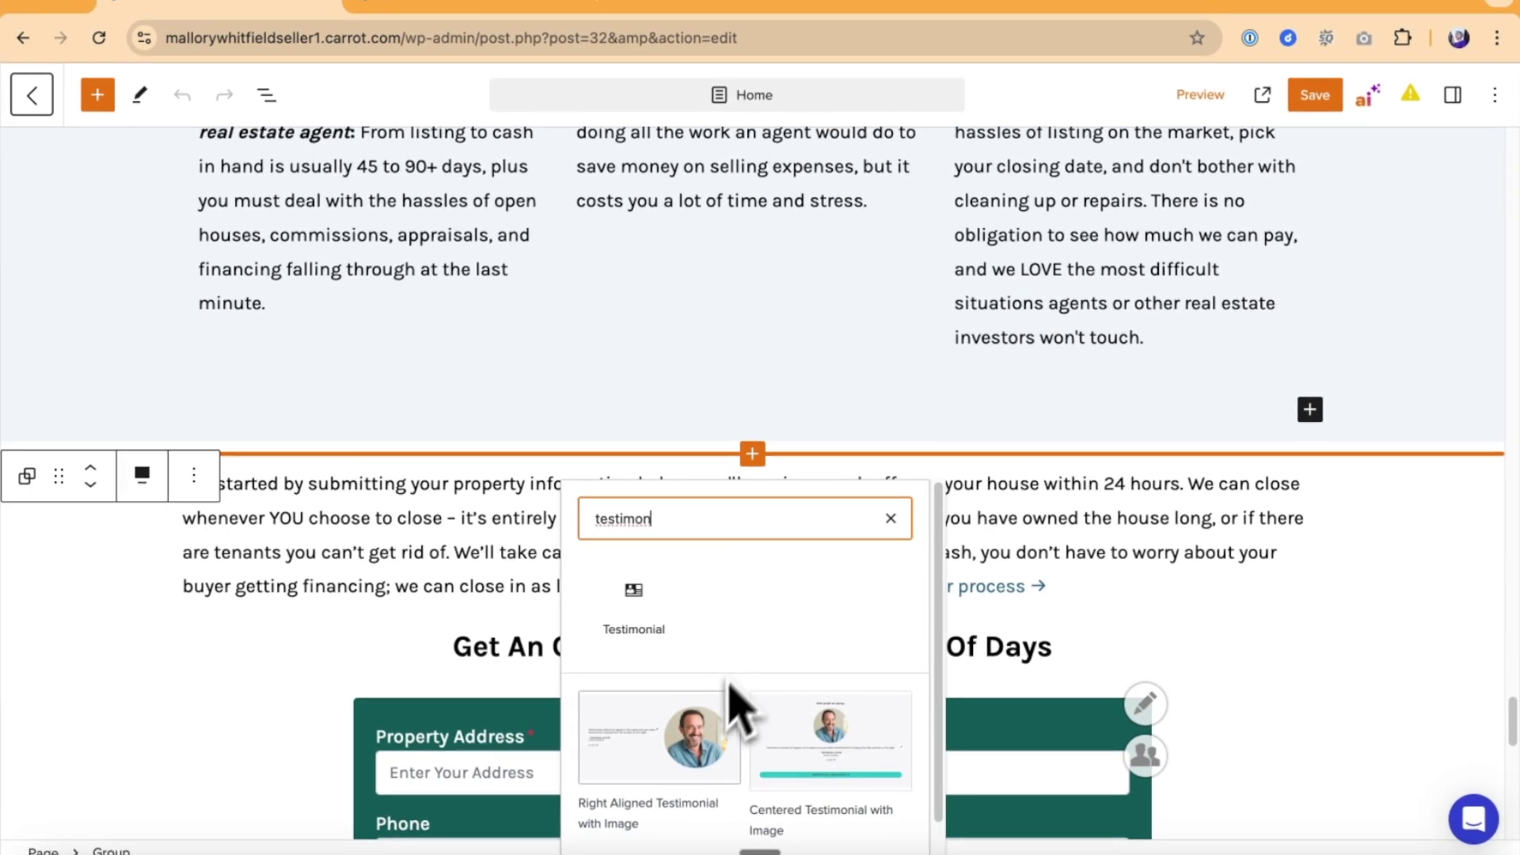
left_click(802, 751)
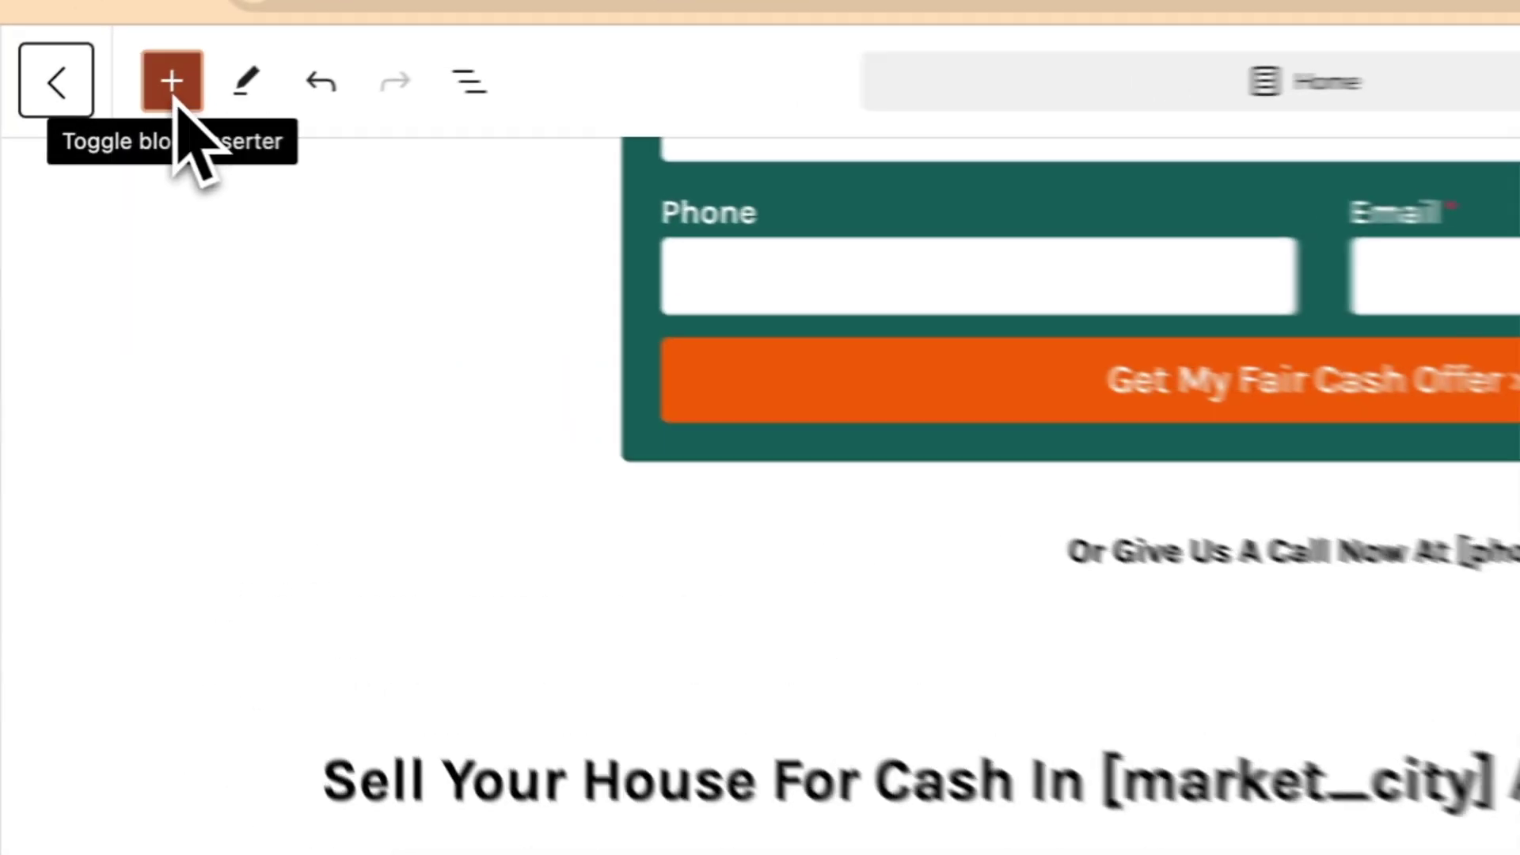
Step: Add an empty block after the "Sell Your House For Cash In [market_city]" heading
left_click(99, 107)
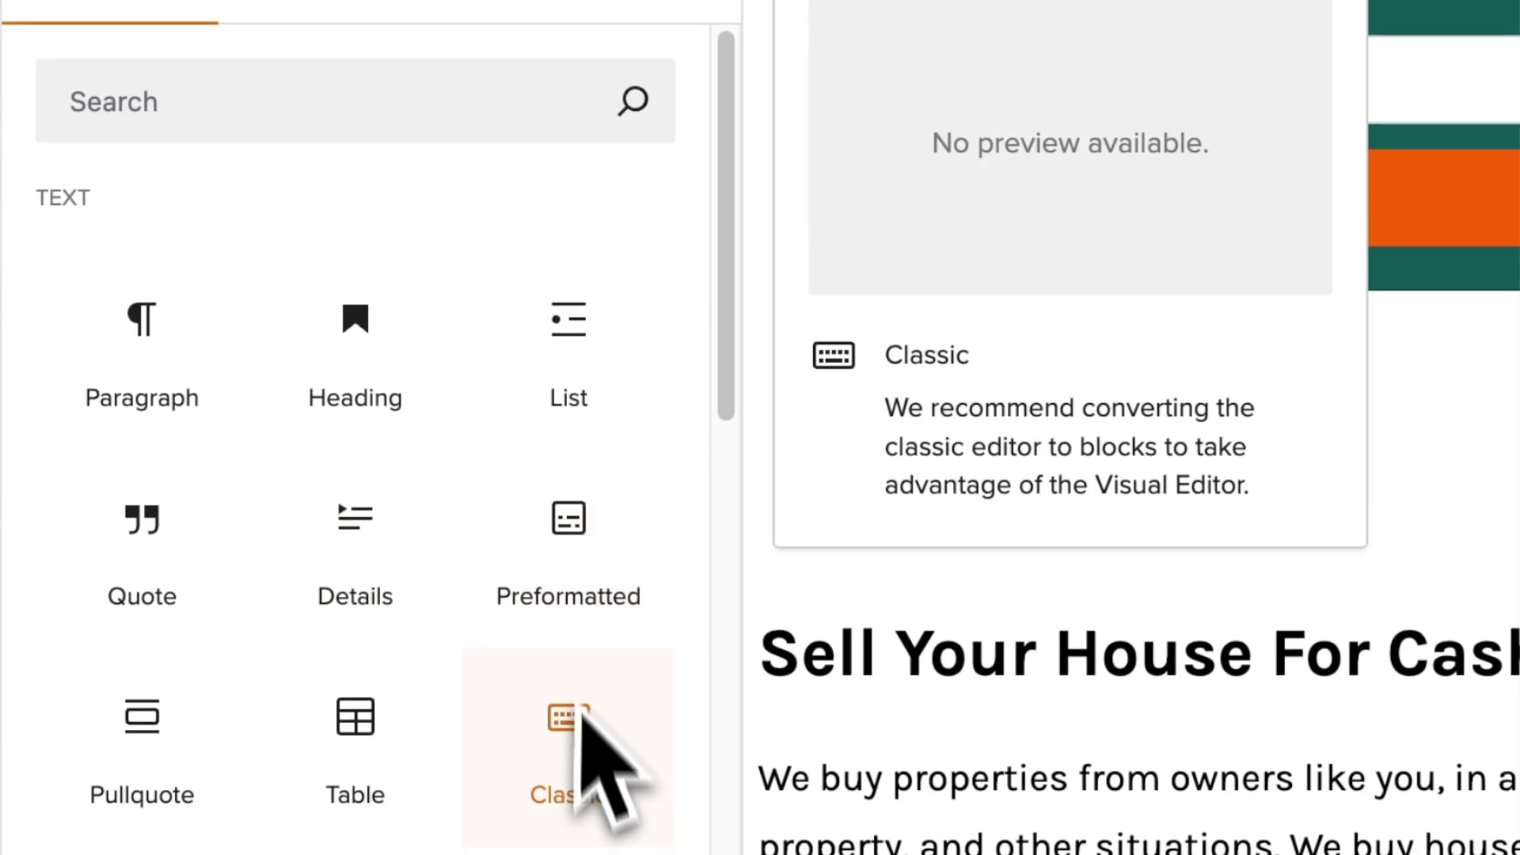
left_click(335, 97)
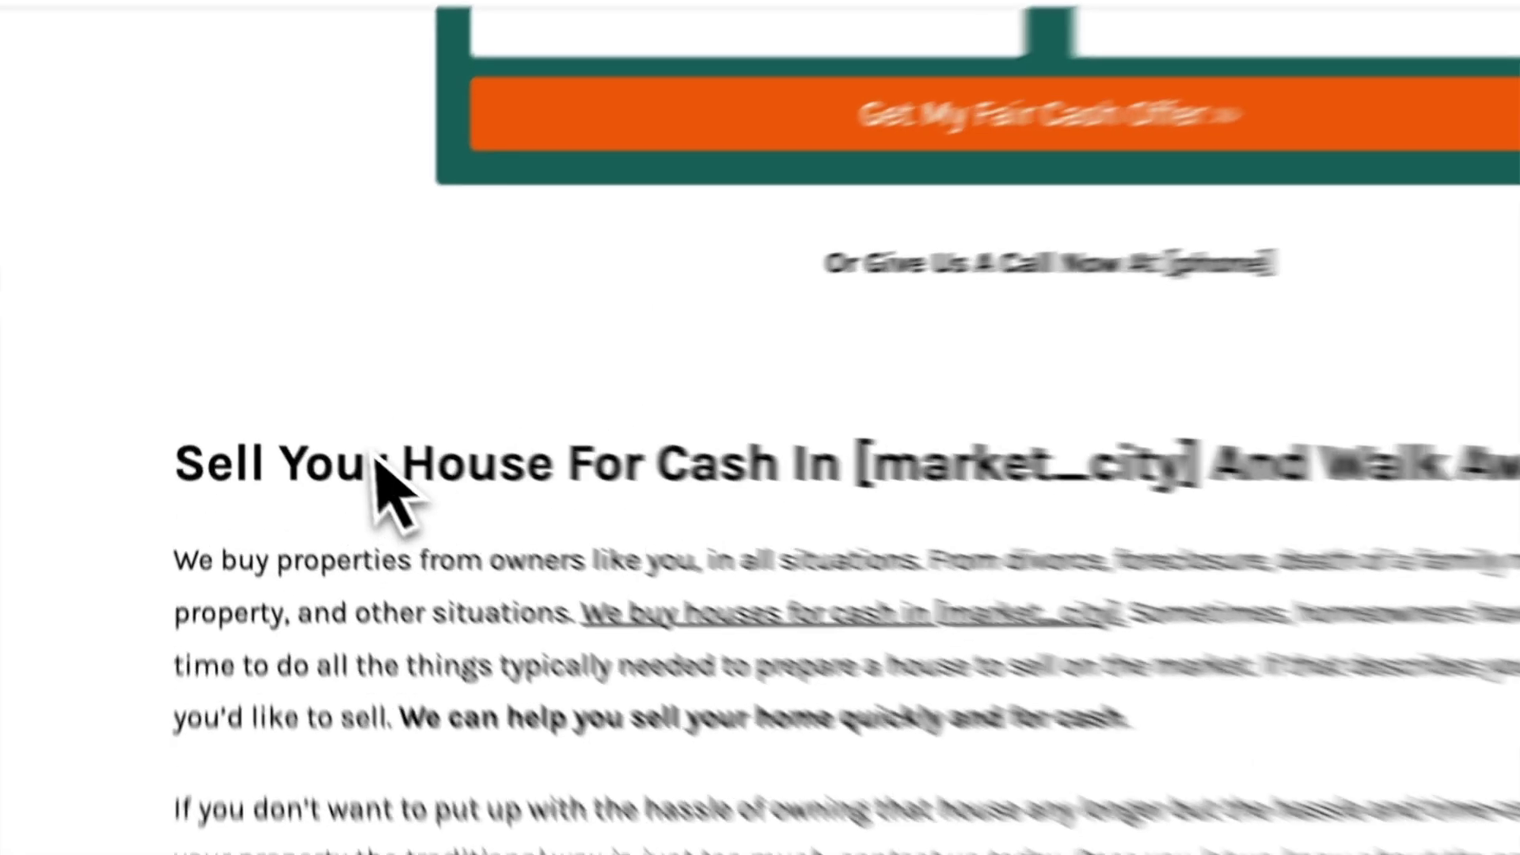
left_click(286, 423)
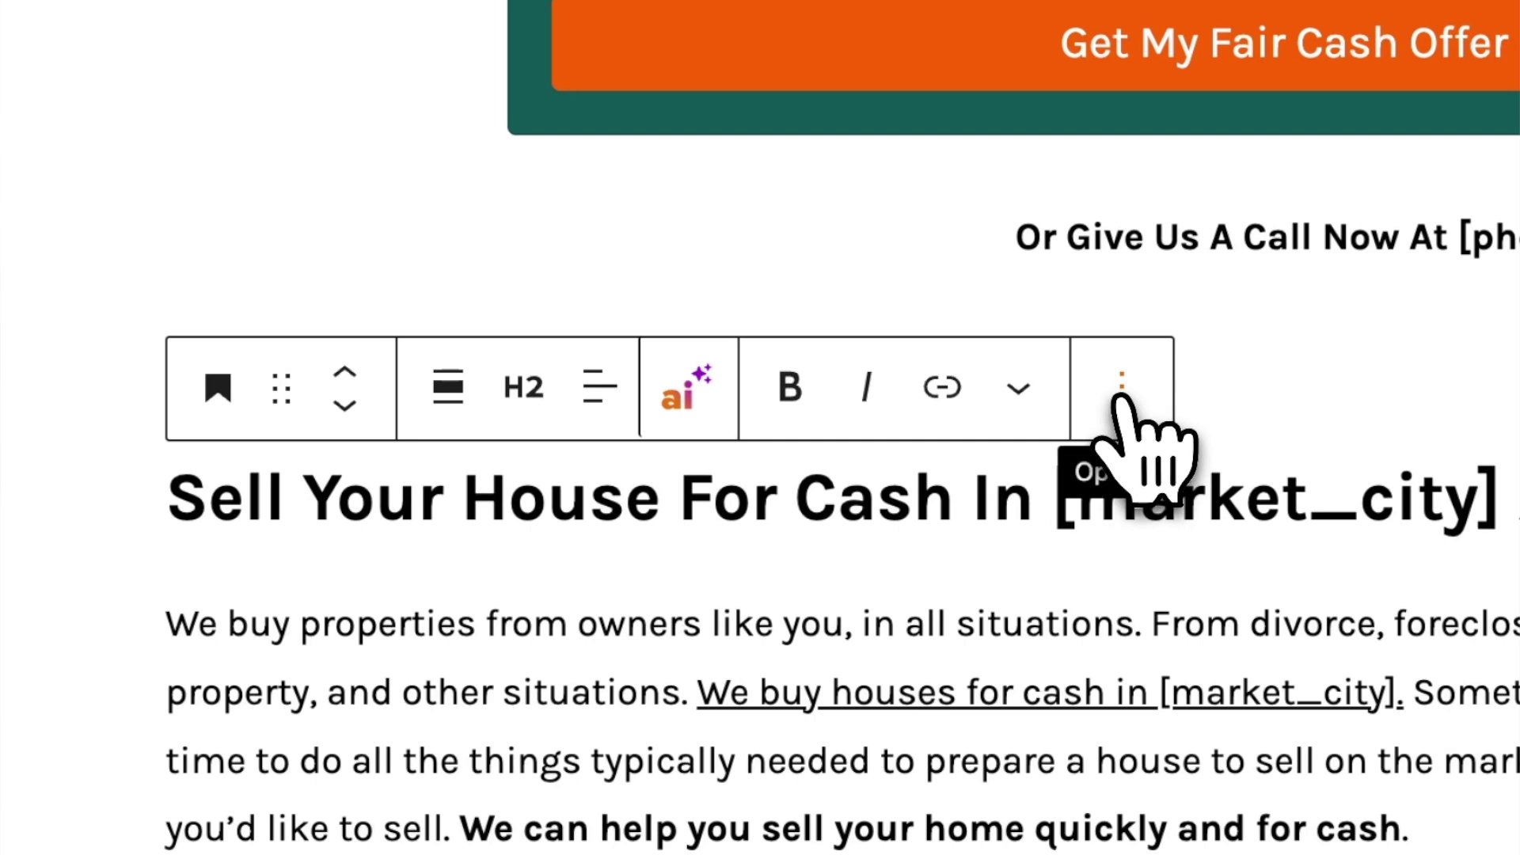
left_click(1123, 389)
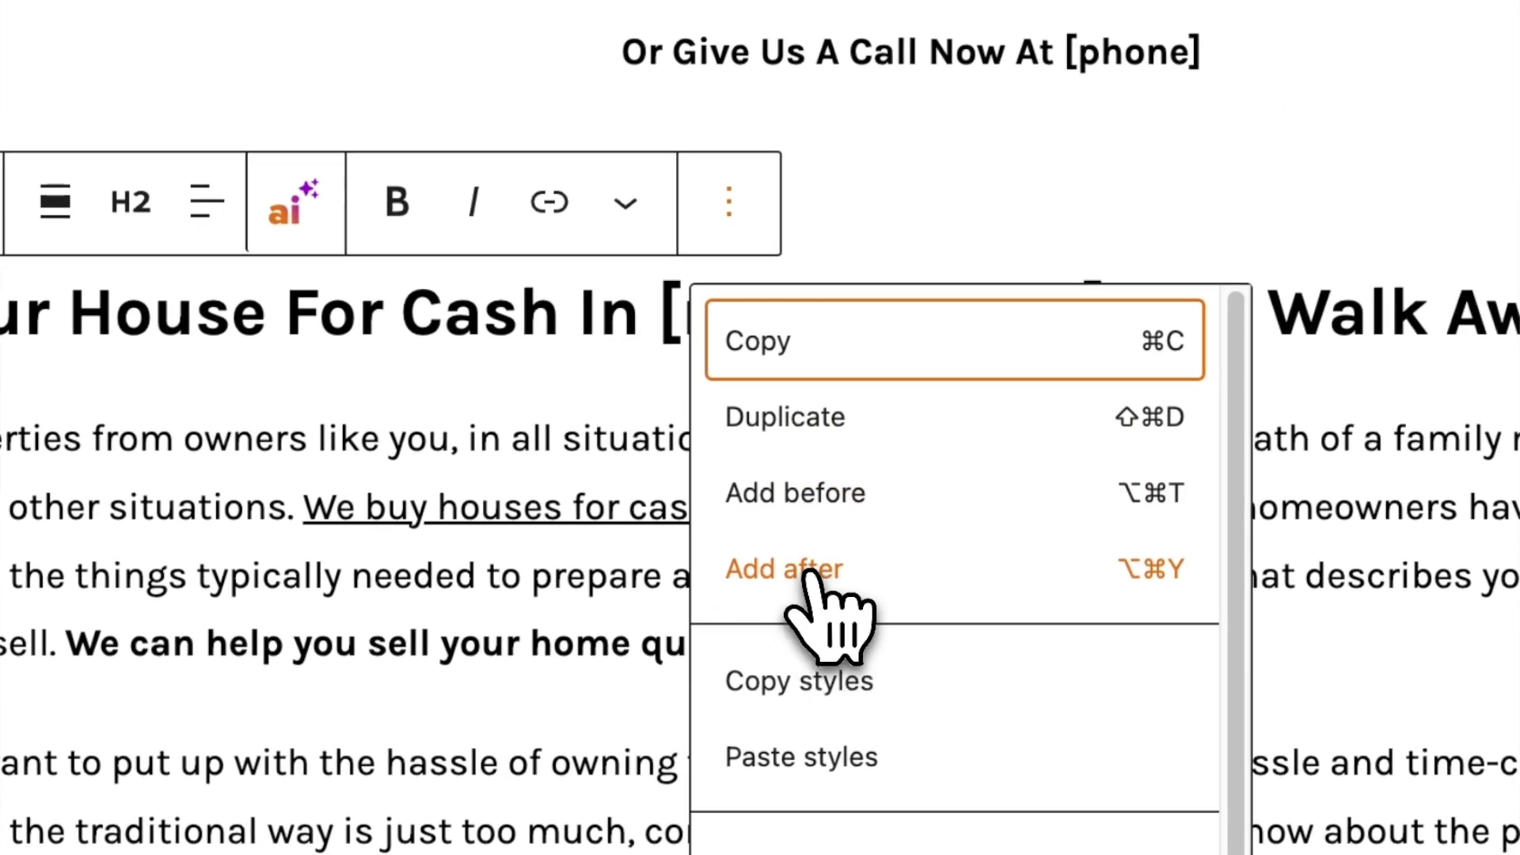
left_click(814, 570)
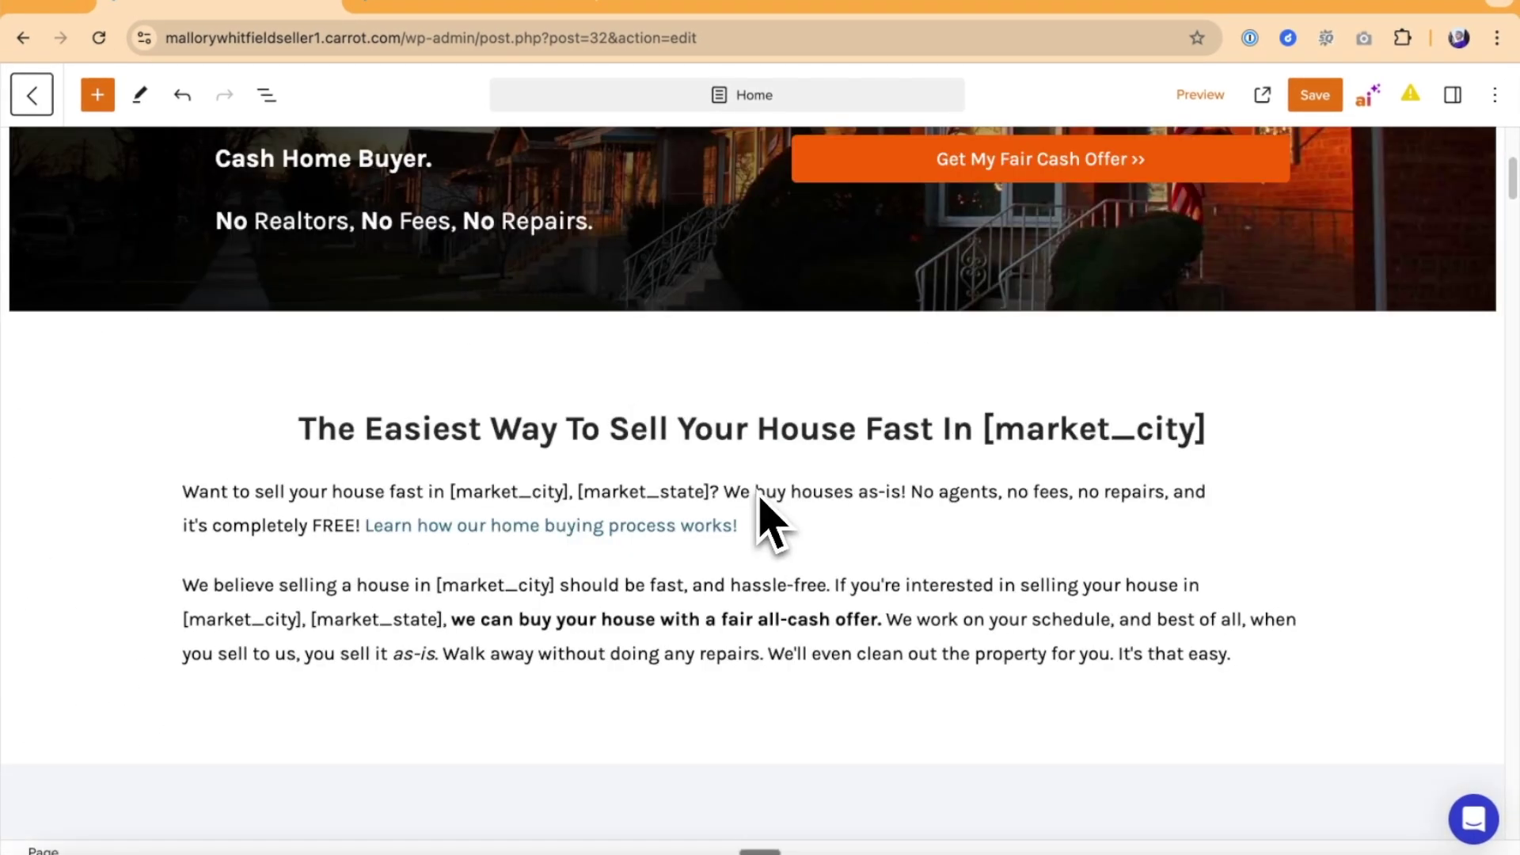
Step: Try to add a Gallery block on a new line below the introduction paragraph ending in "It's that easy."
left_click(1241, 651)
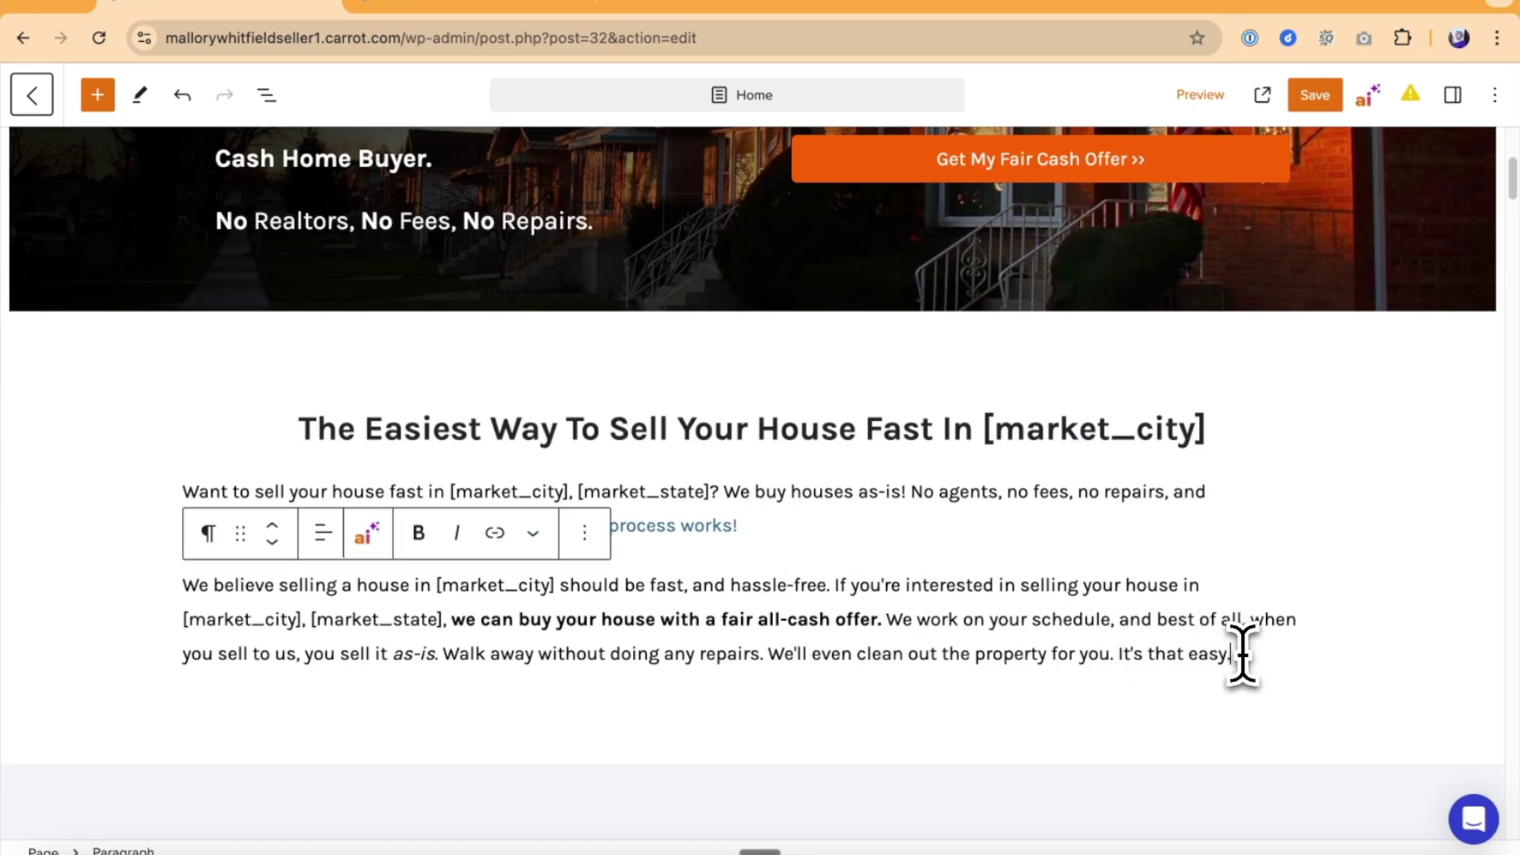
key("Return")
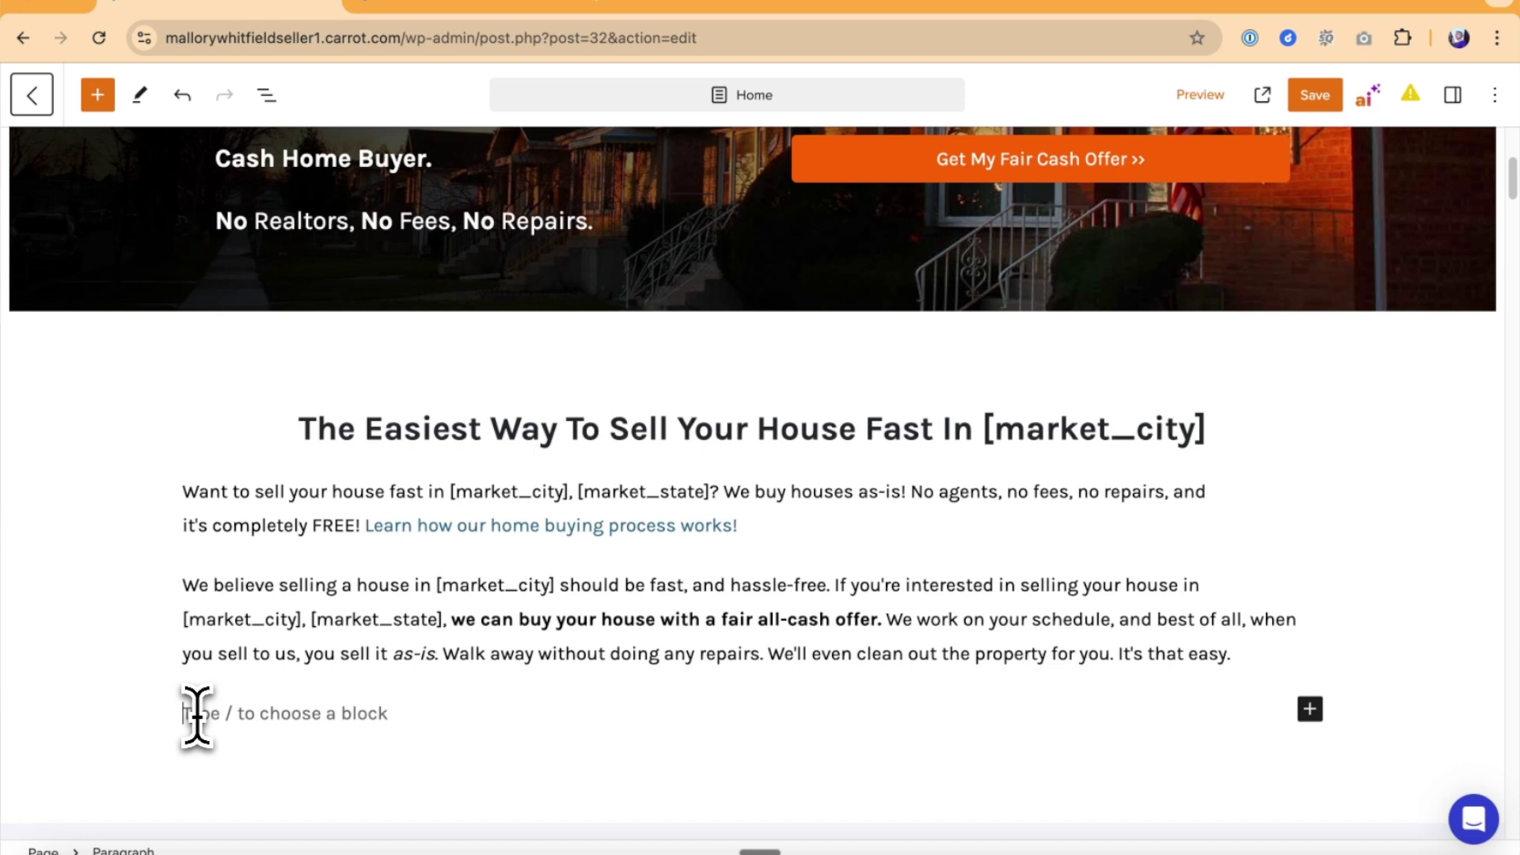
type("/")
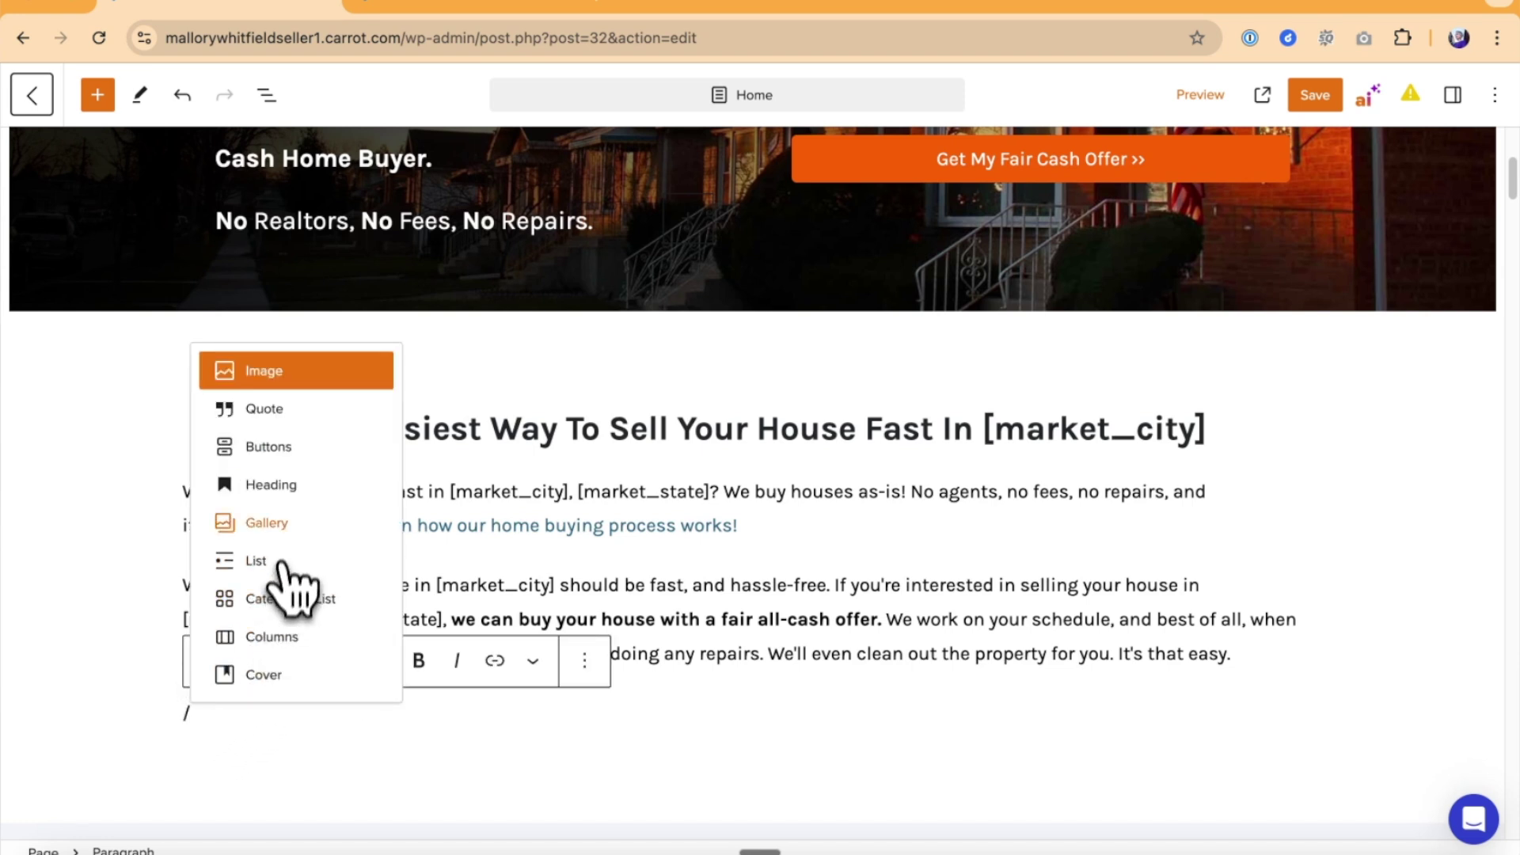
left_click(265, 524)
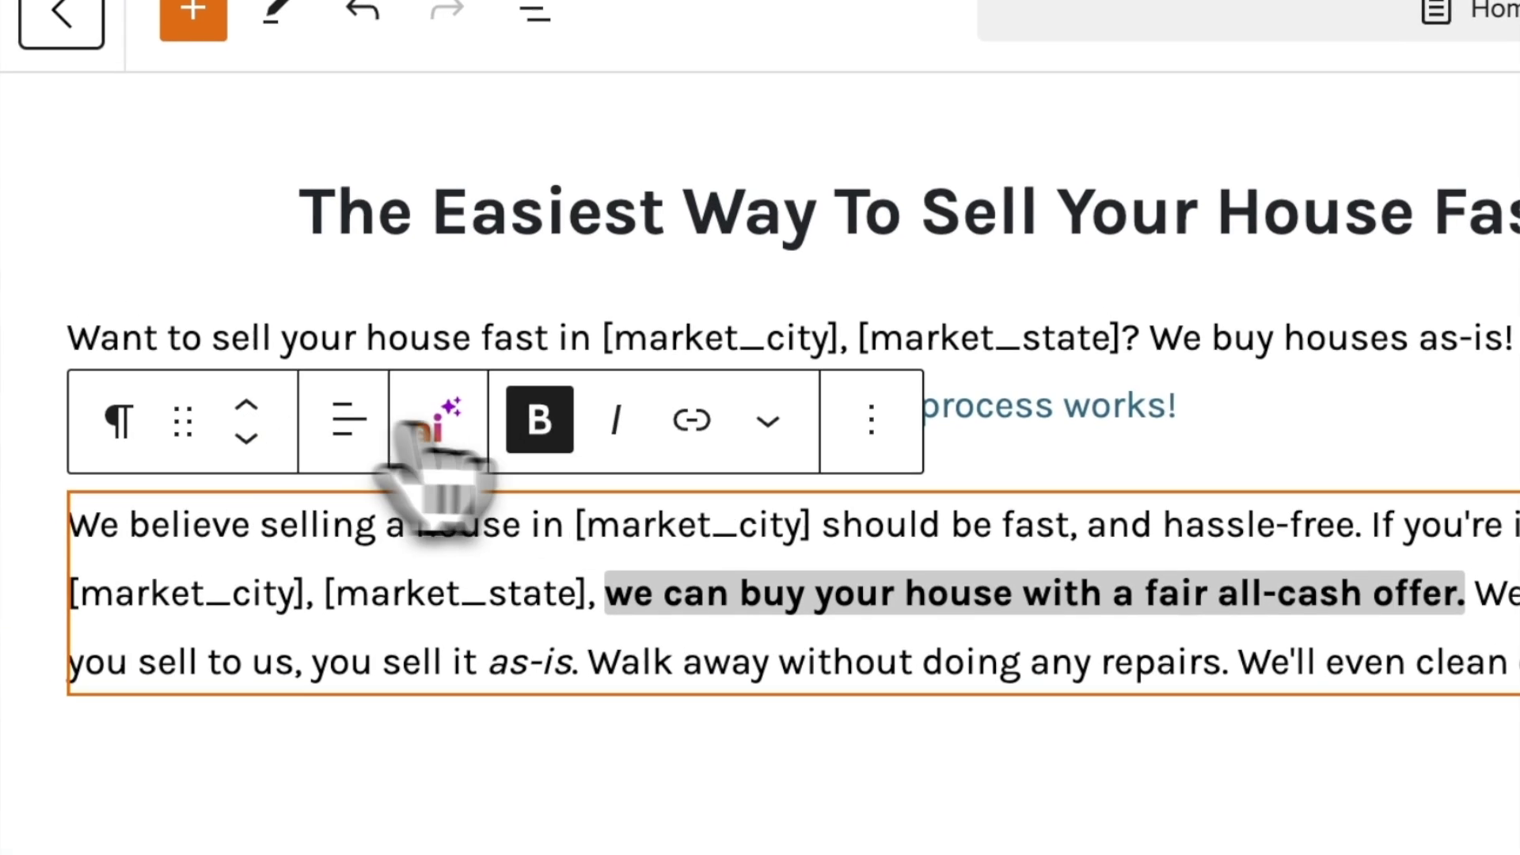
Step: Italicize the bold phrase "we can buy your house with a fair all-cash offer." and select the "ANY Situation" heading
left_click(618, 420)
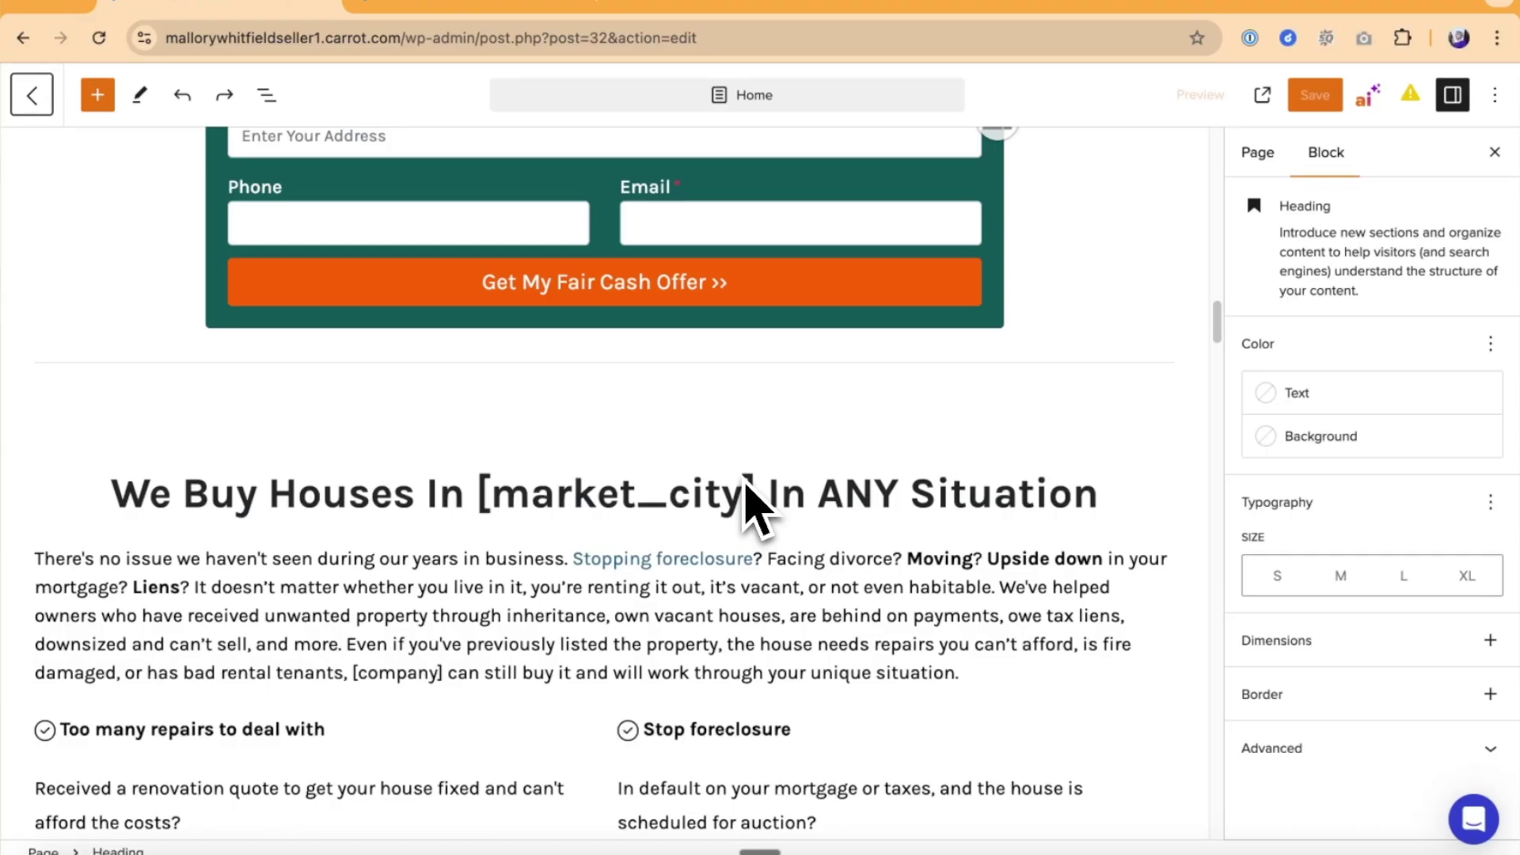
left_click(467, 511)
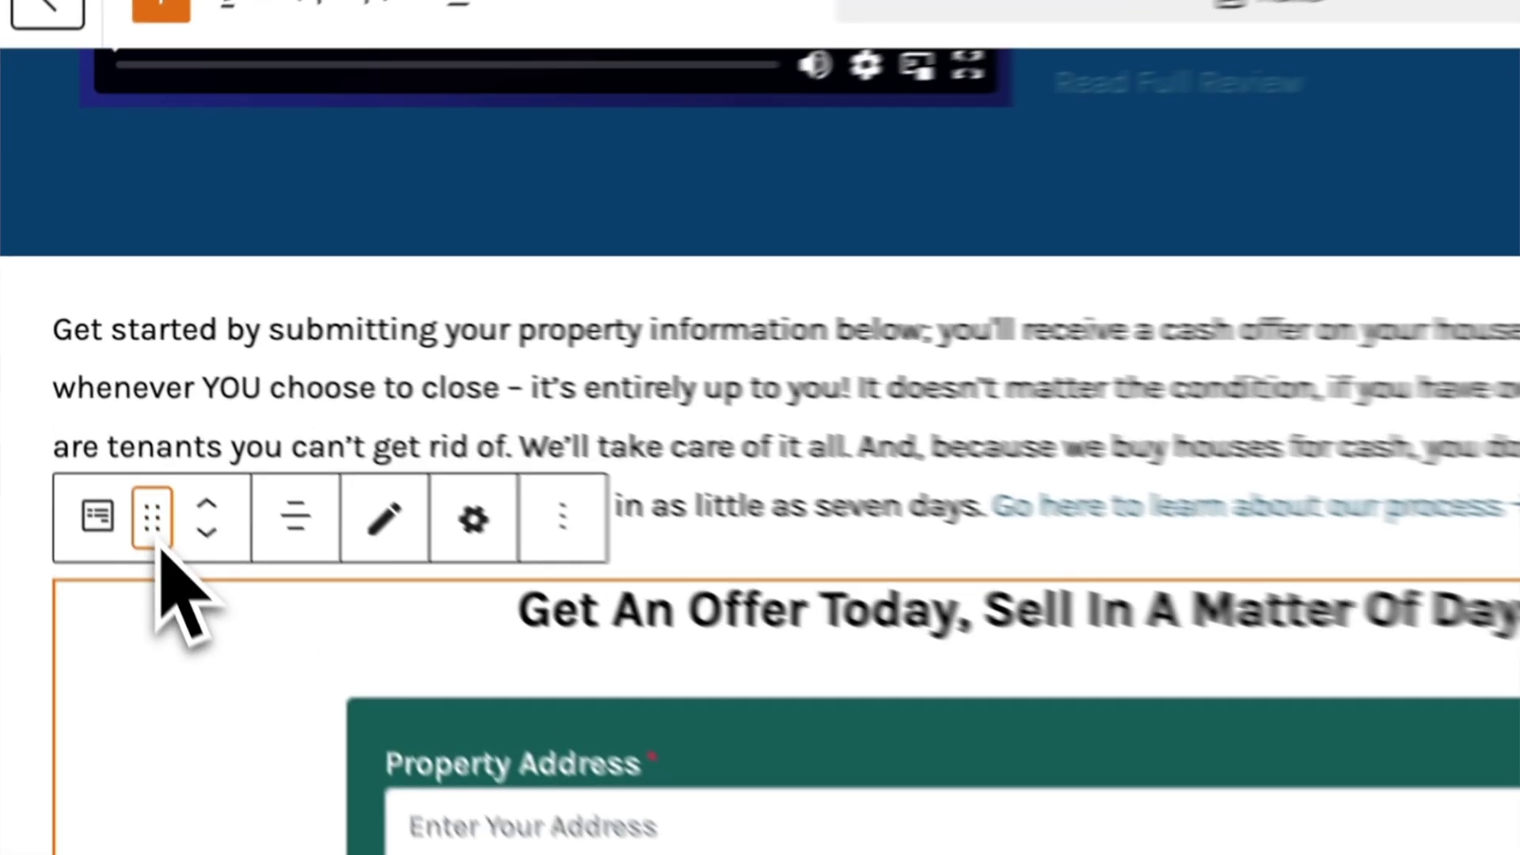
Step: Try to move the "Get An Offer Today" form block up into the blue testimonial section
left_click_drag(149, 517, 438, 306)
left_click_drag(523, 360, 1238, 180)
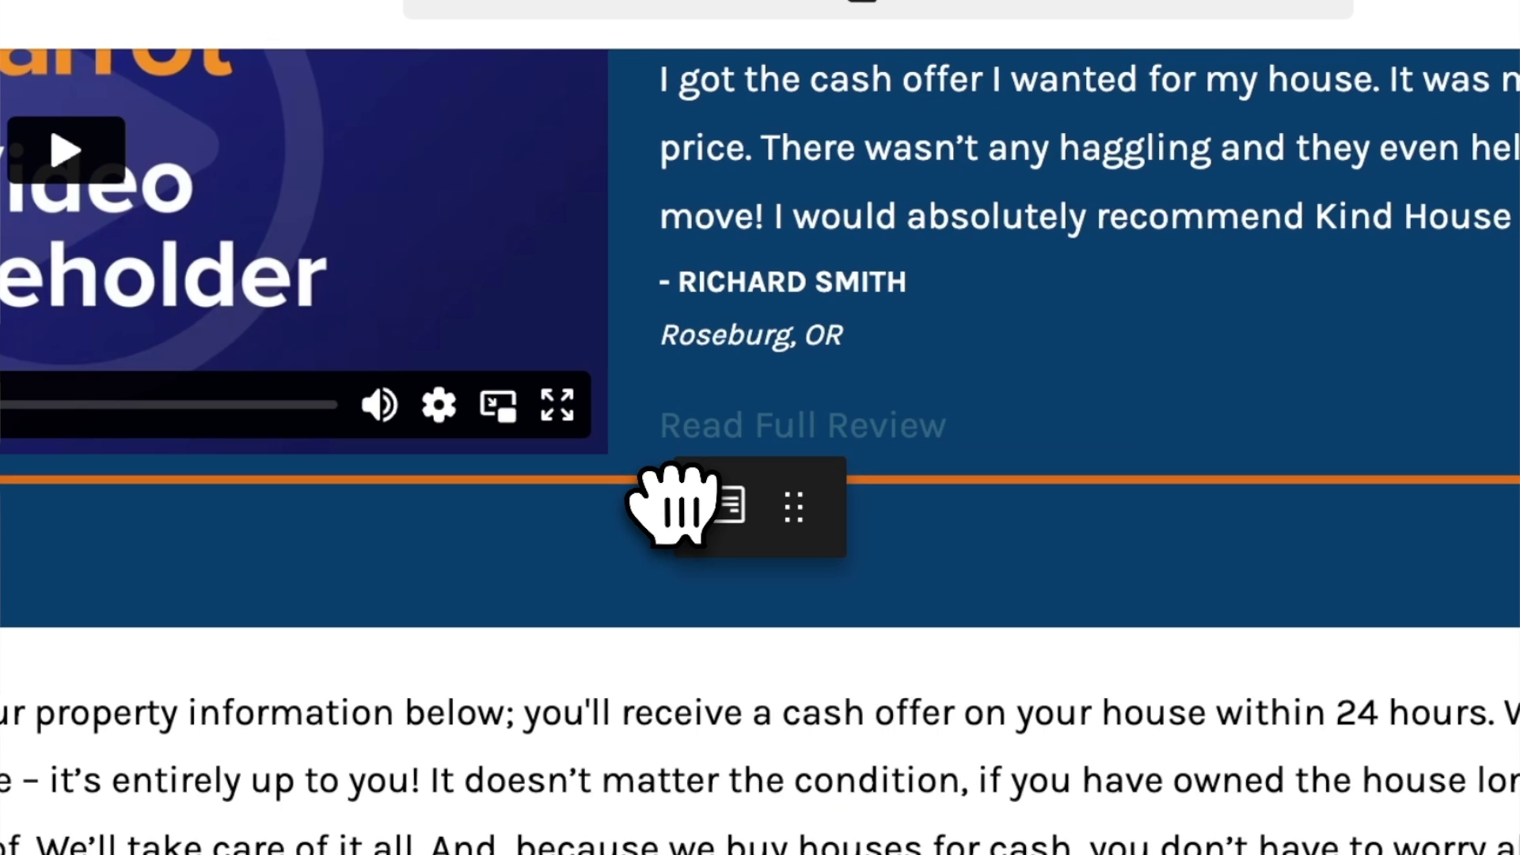
left_click_drag(673, 503, 673, 503)
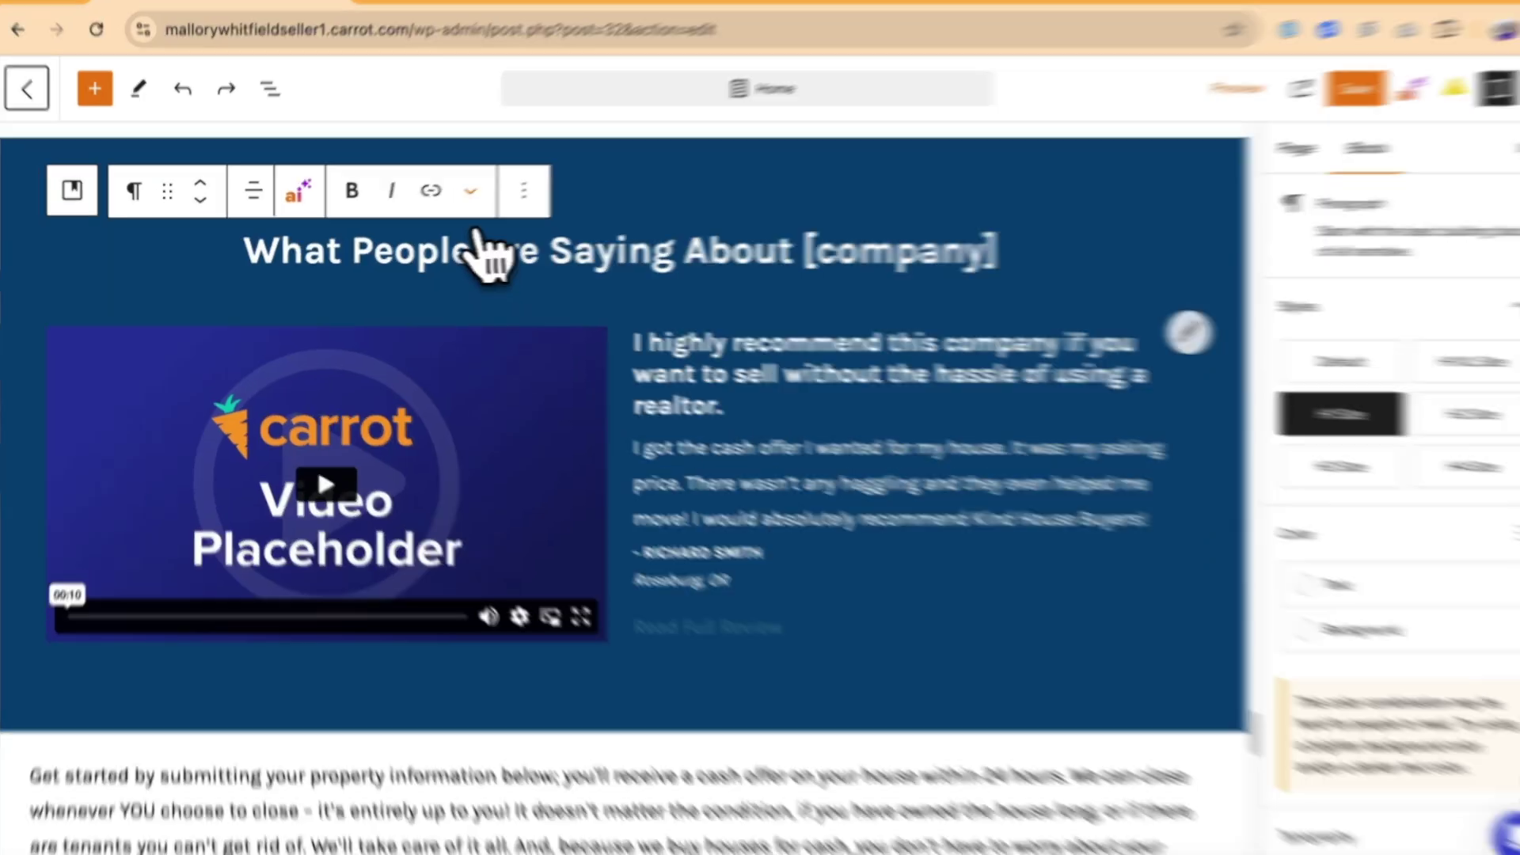
Step: Group the "What People are Saying About [company]" heading, and undo the grouping
left_click(459, 193)
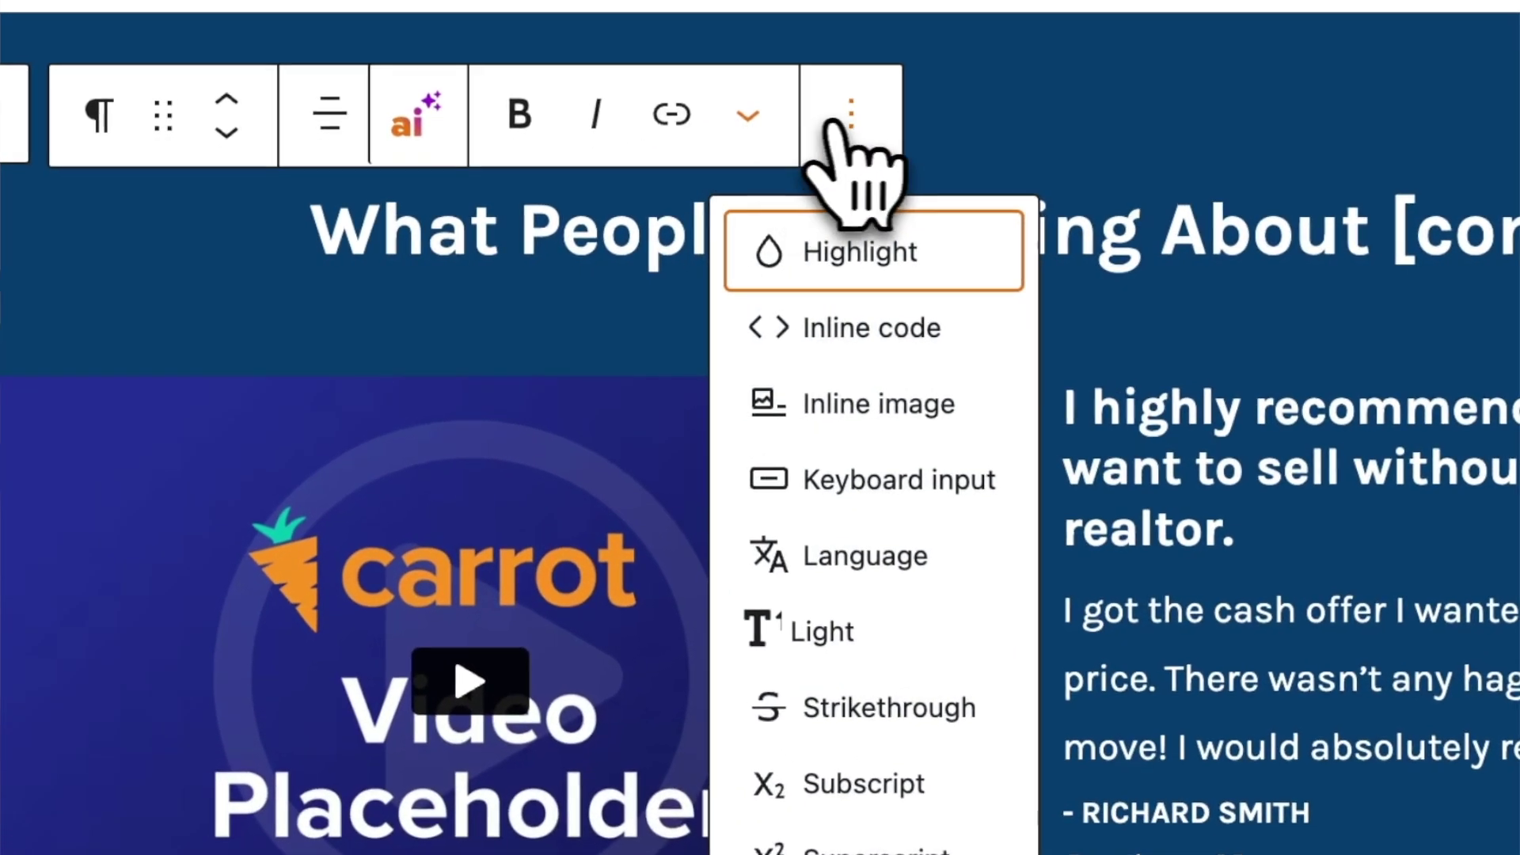
left_click(847, 118)
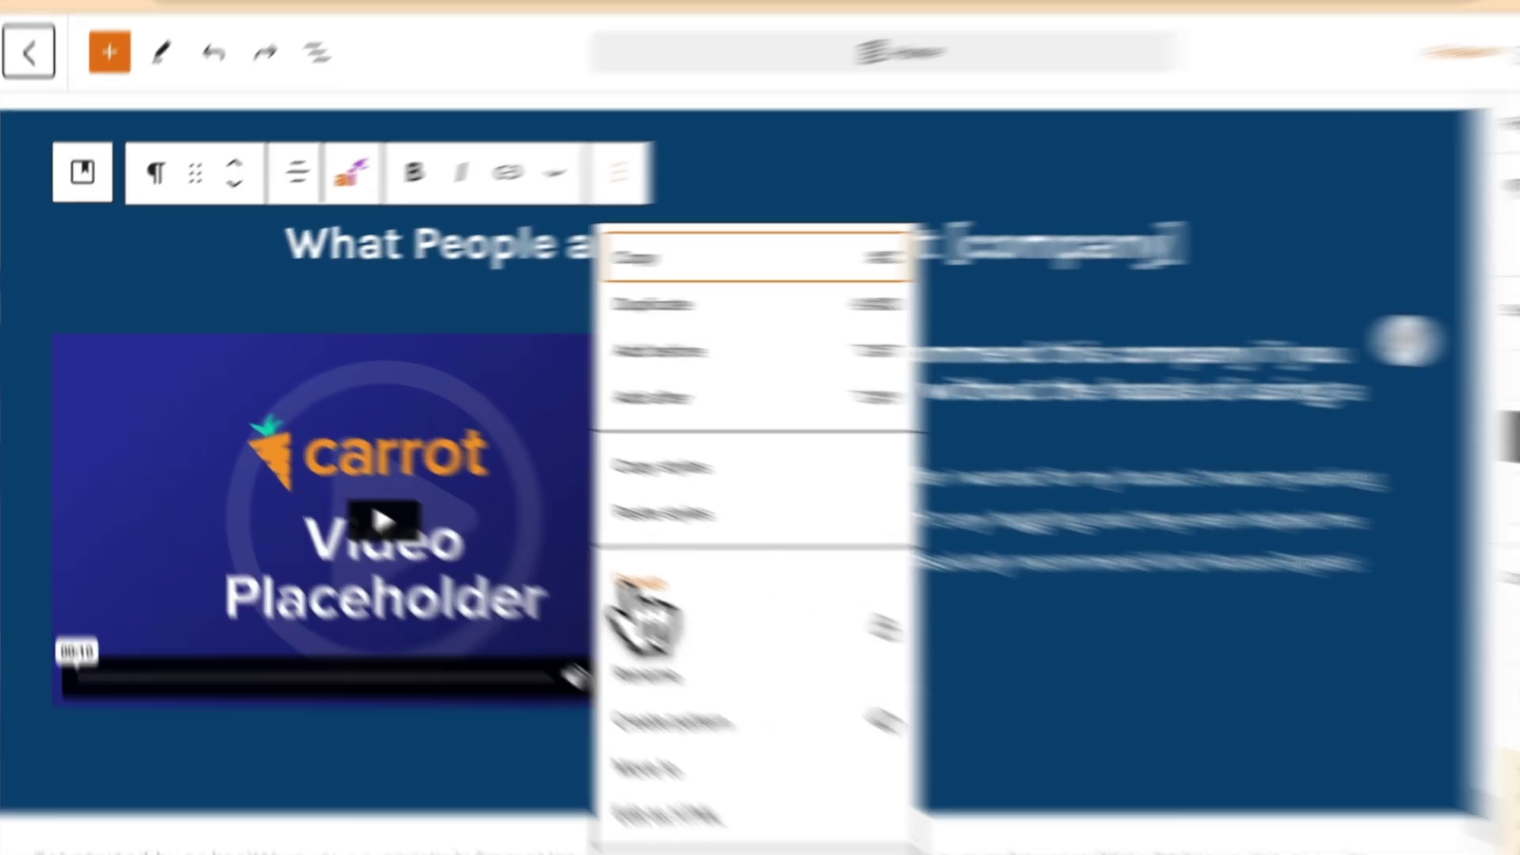
left_click(529, 526)
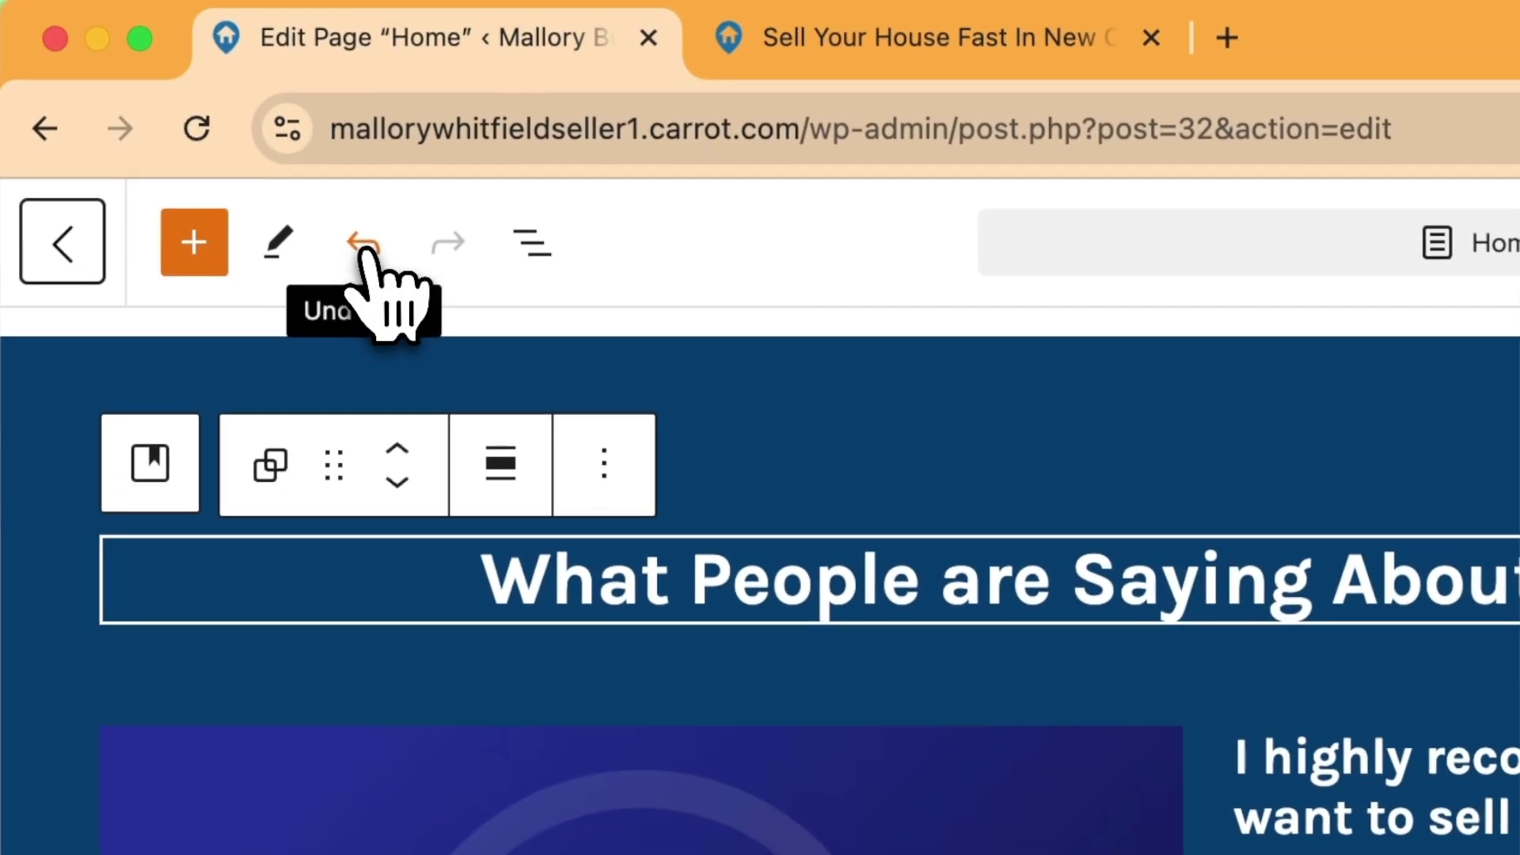
left_click(366, 255)
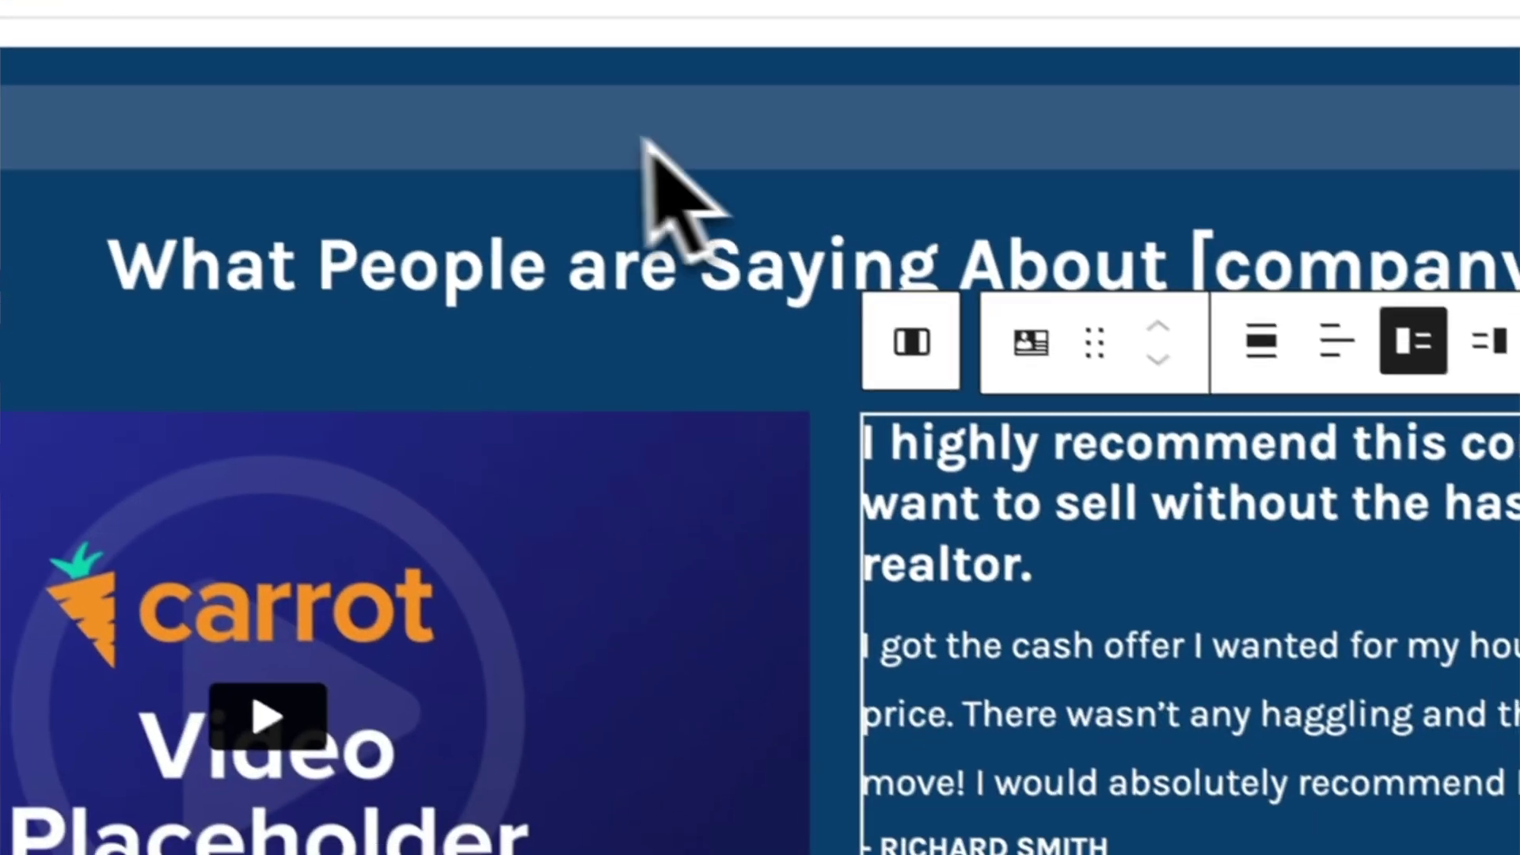
left_click(618, 136)
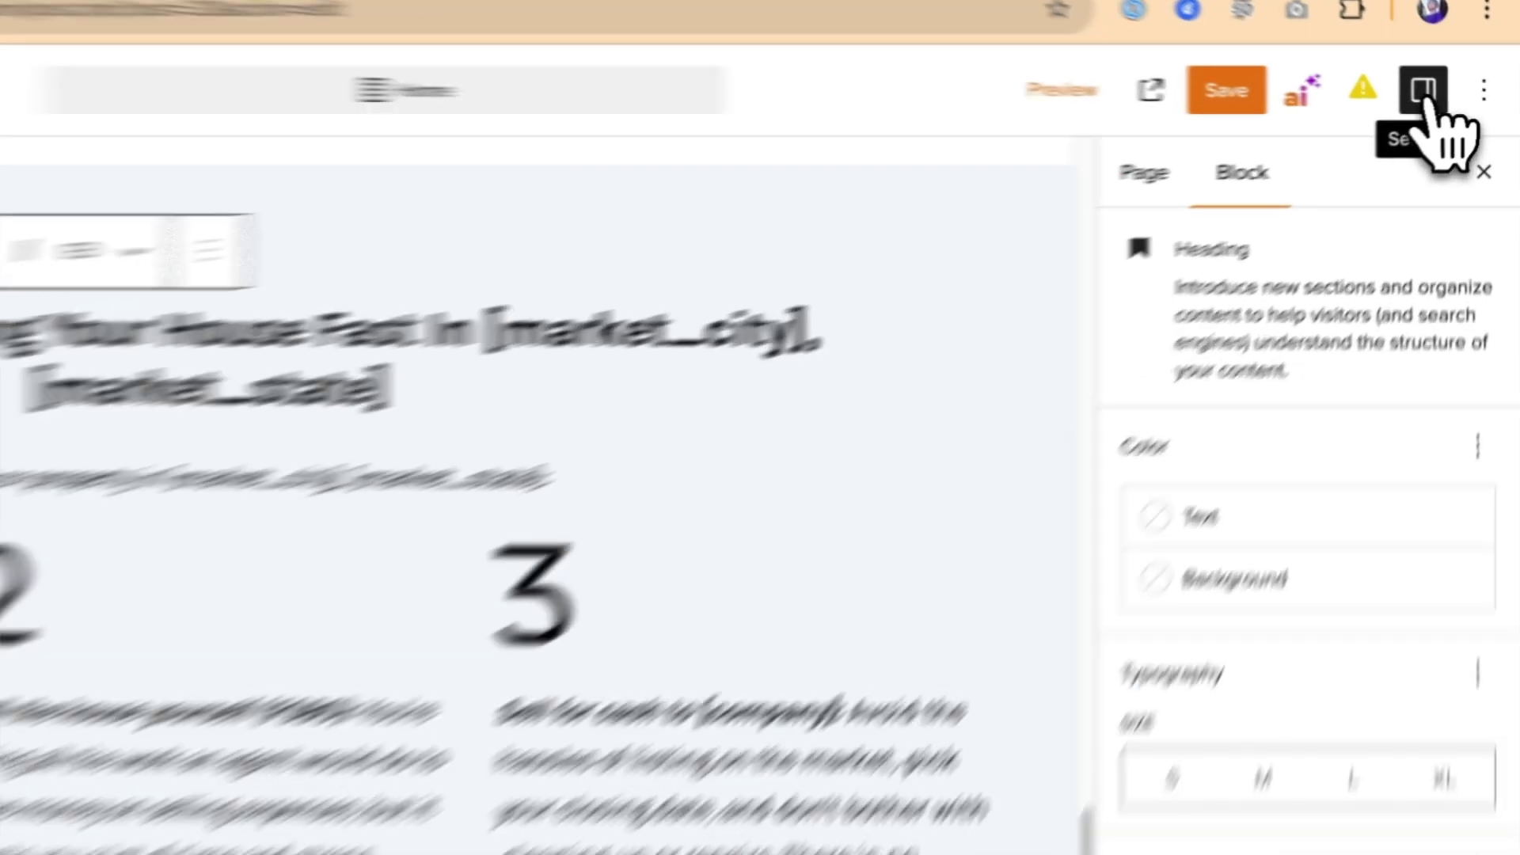
Step: Show the block settings and set the text size of the "Sell for cash to [company]" paragraph to Large
left_click(1455, 99)
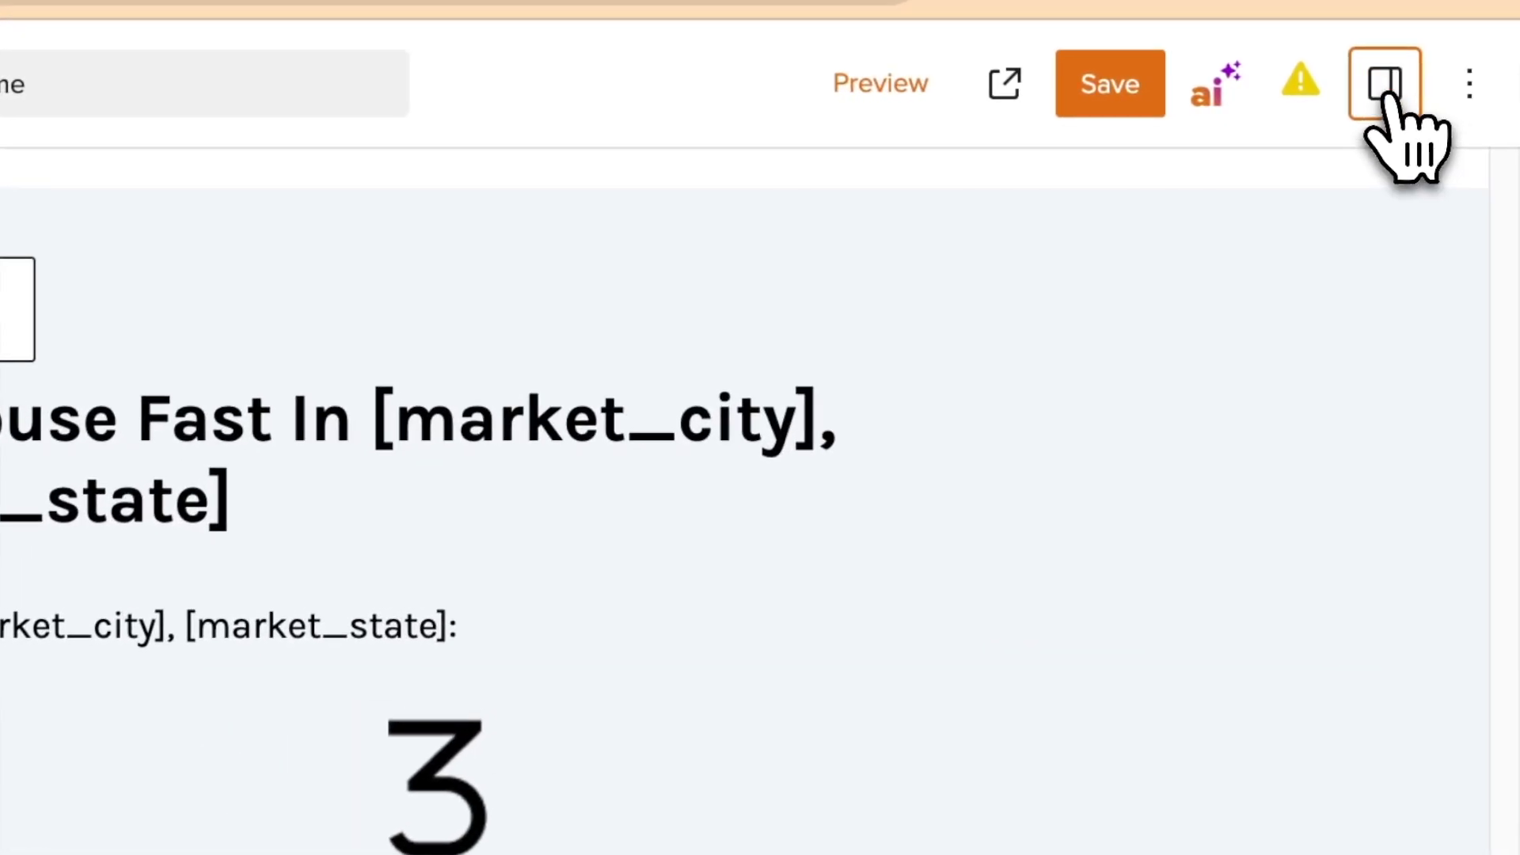
left_click(1388, 94)
left_click(897, 486)
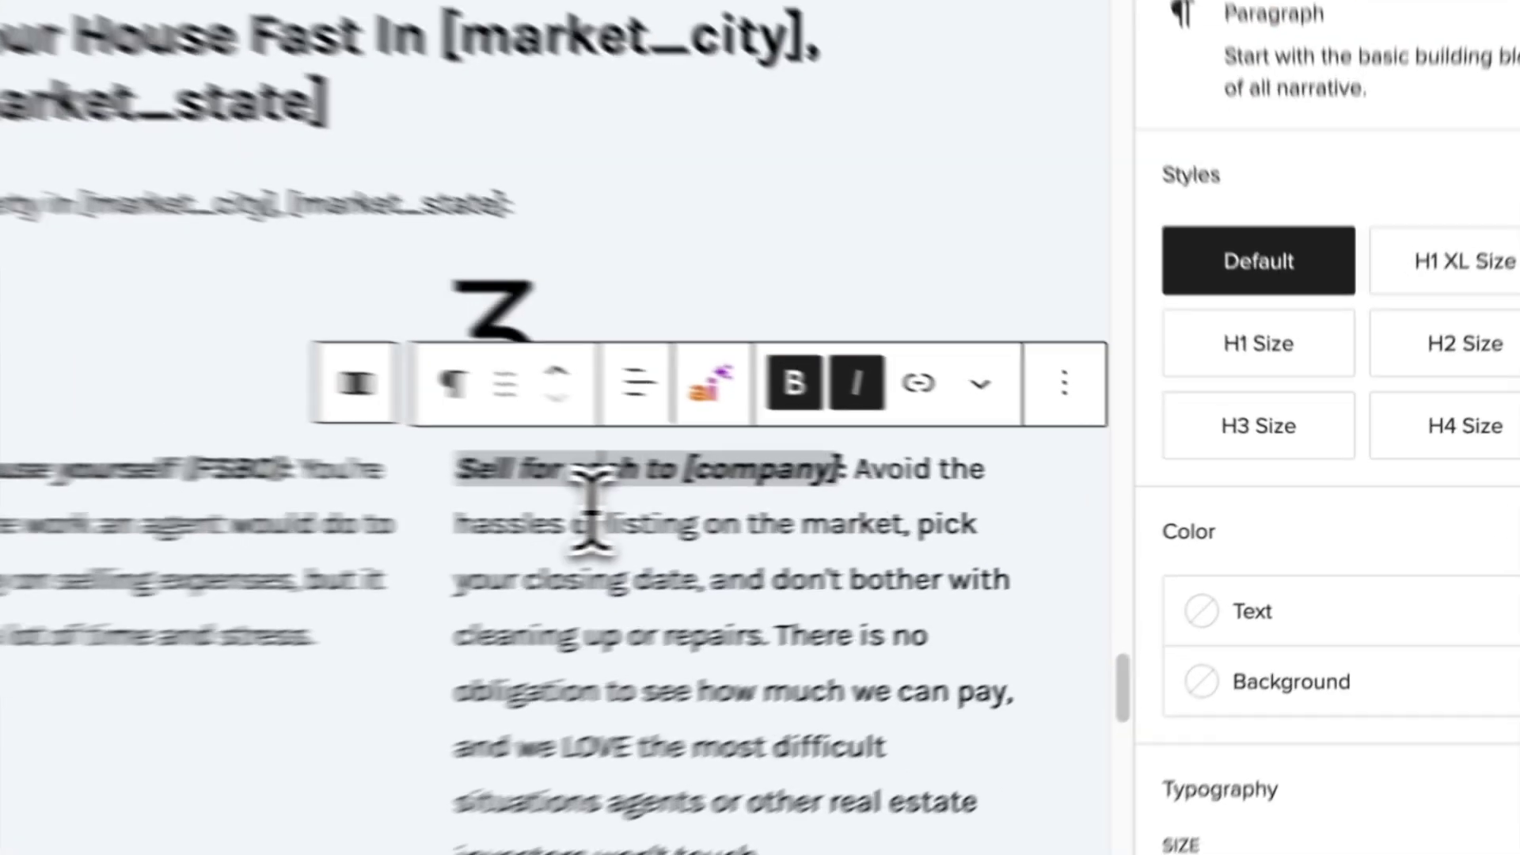
left_click(895, 517)
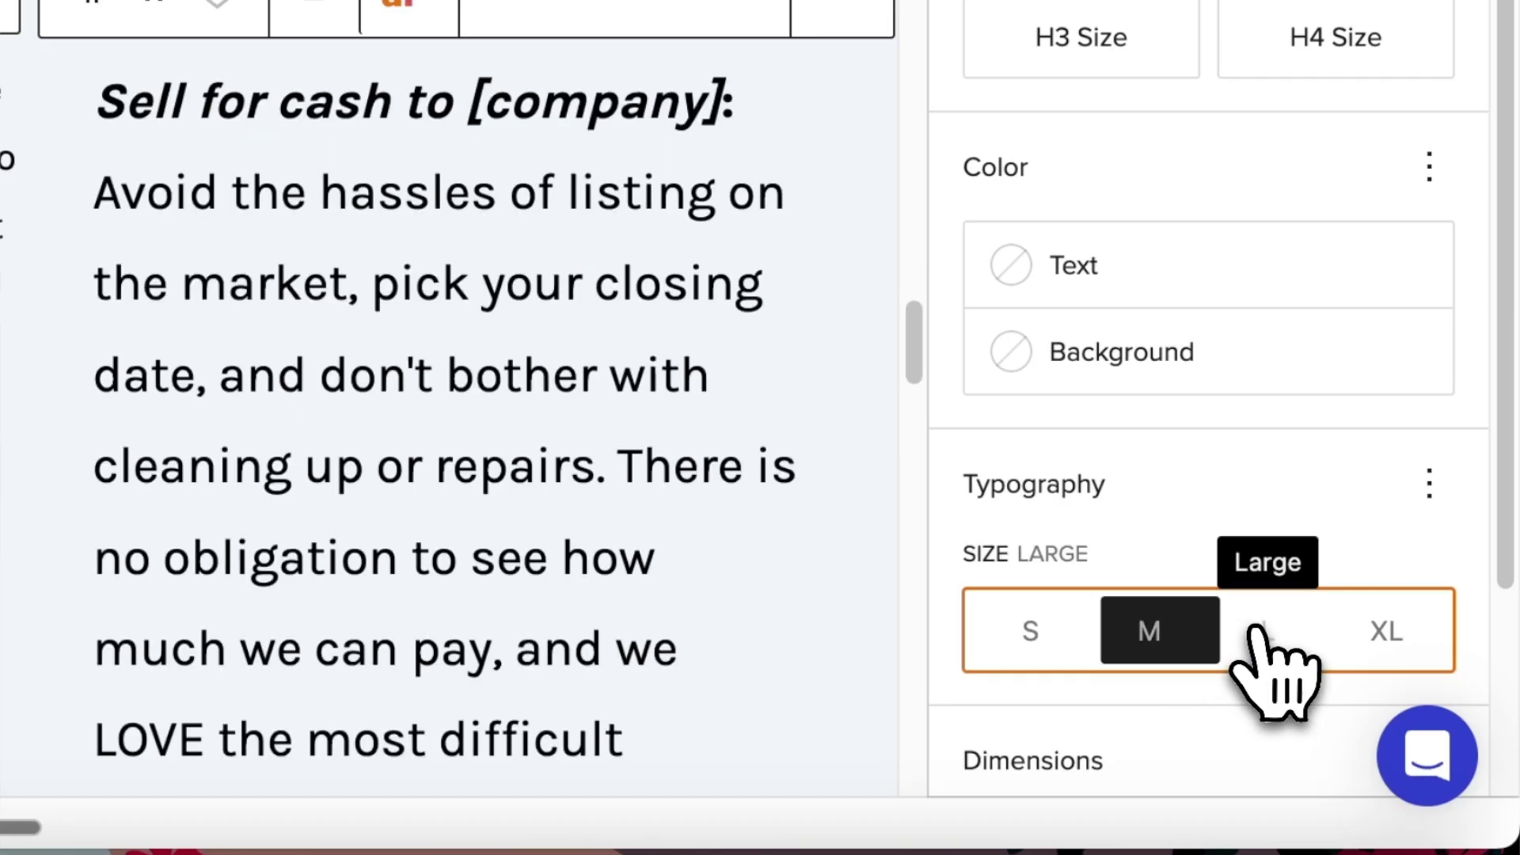
left_click(1394, 756)
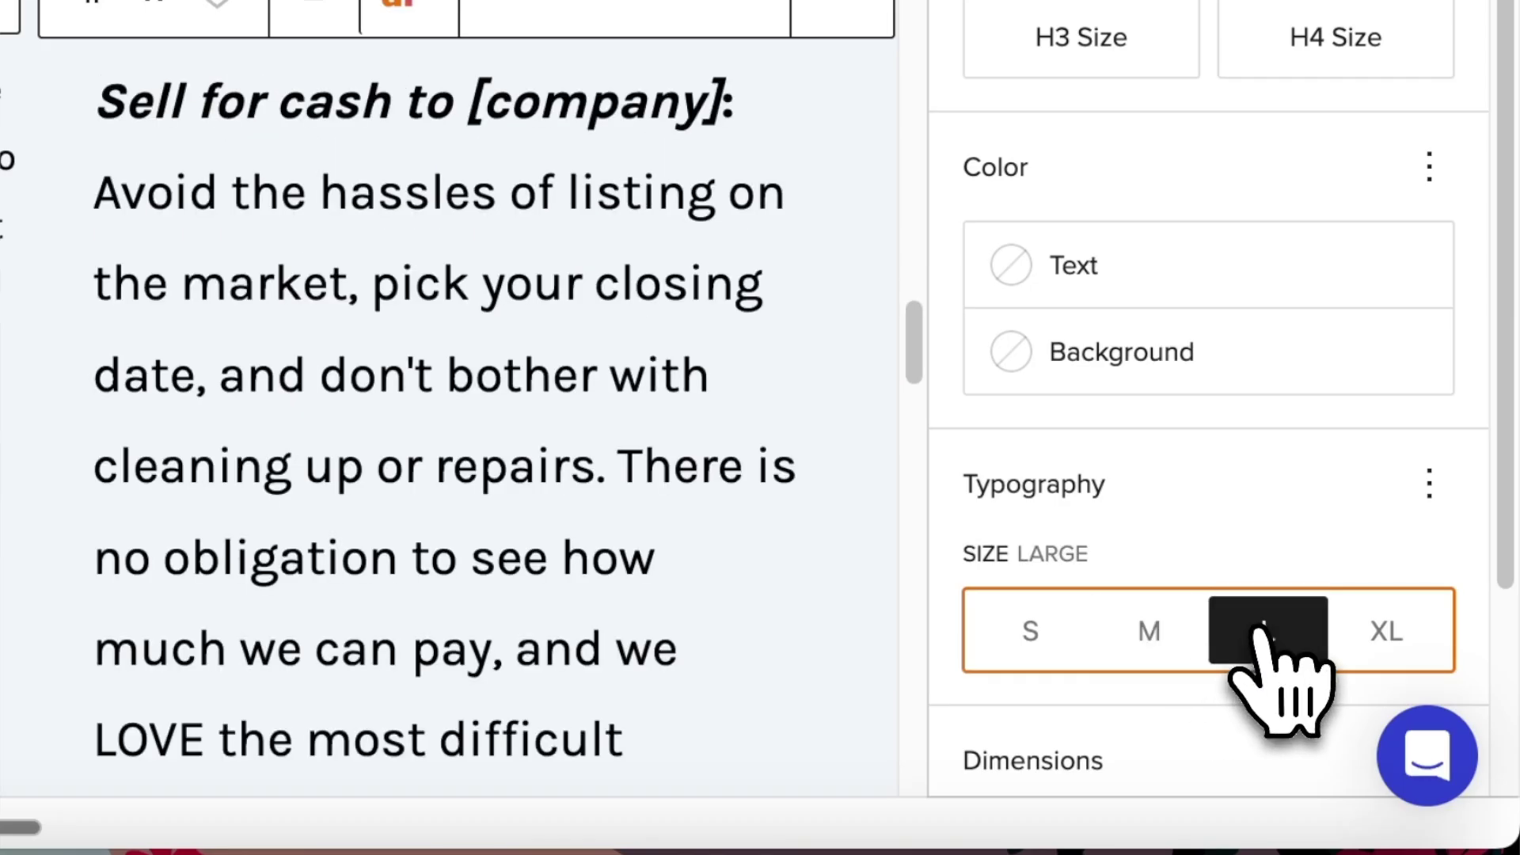
Step: Apply the teal theme color to the text of the "Sell for cash to [company]" paragraph
left_click(1093, 287)
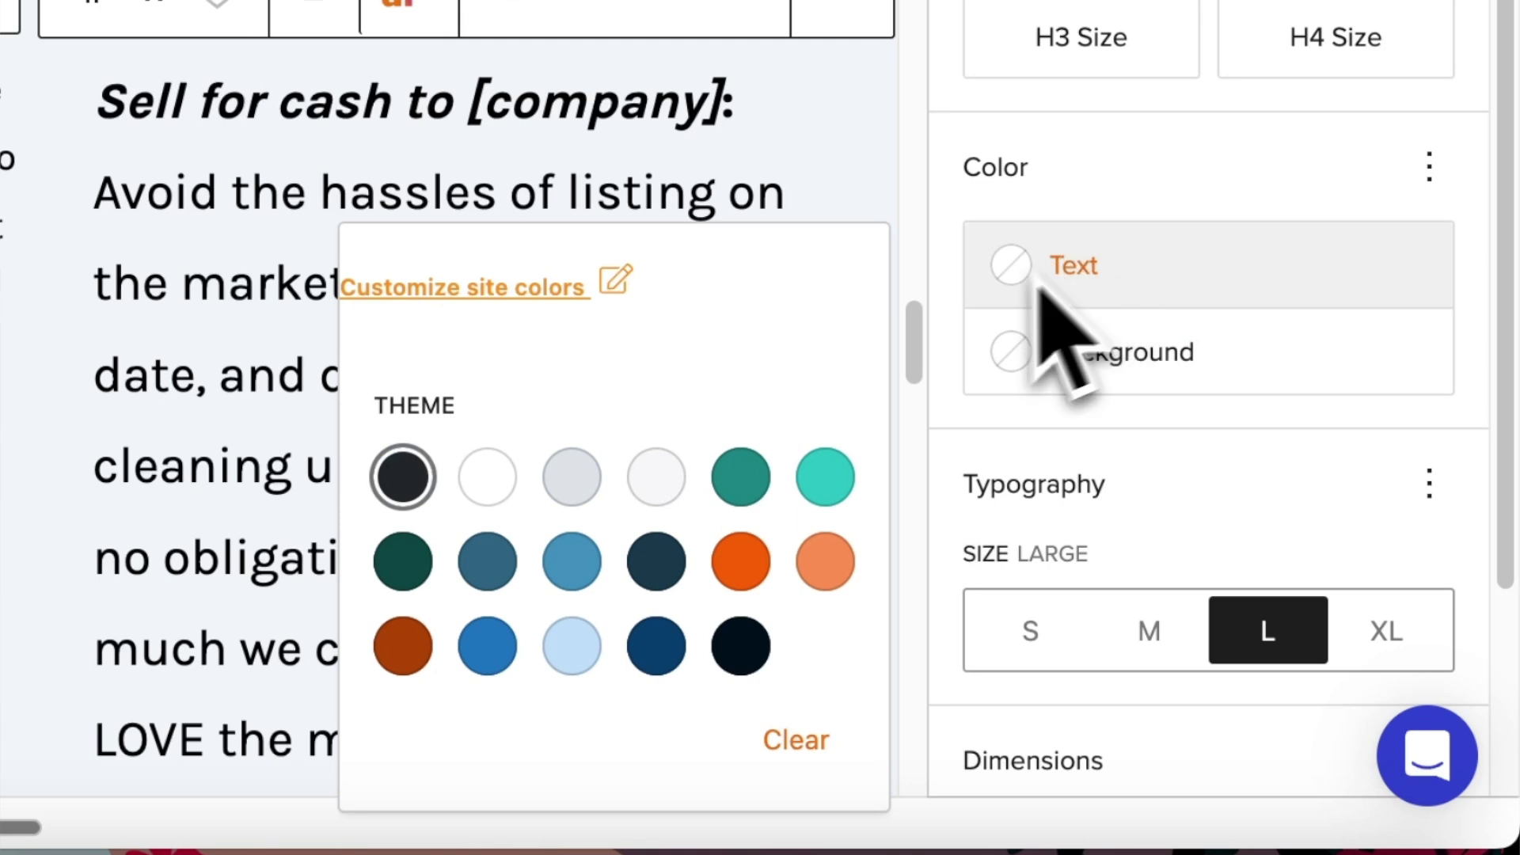
left_click(740, 477)
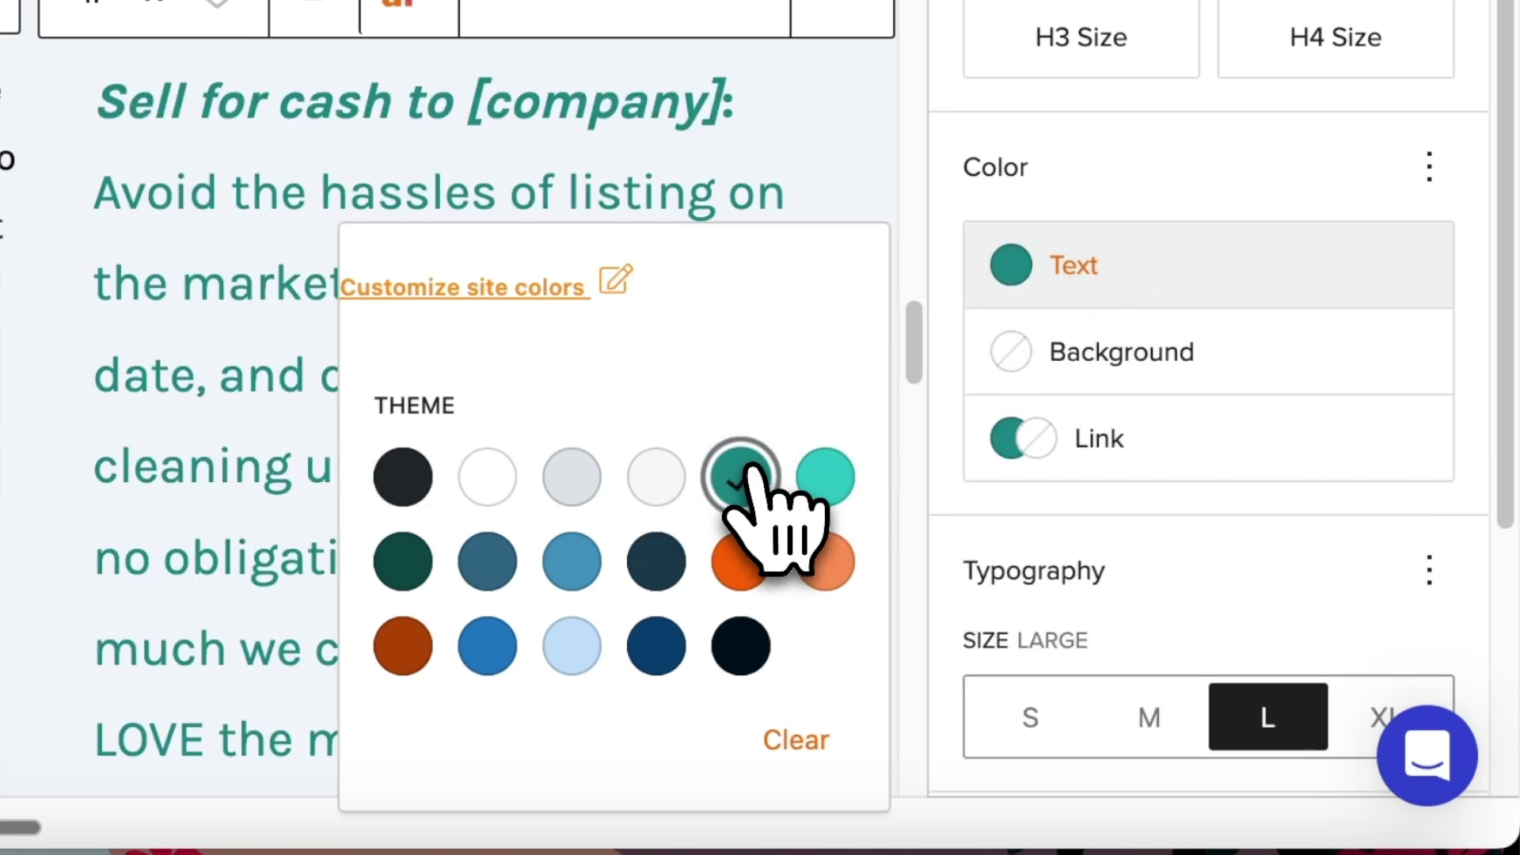
left_click(582, 558)
left_click(582, 558)
Step: Try the Large Numbers and Checkmarks styles on the list of reasons to work with a cash home buyer, and return it to Default
left_click(1109, 400)
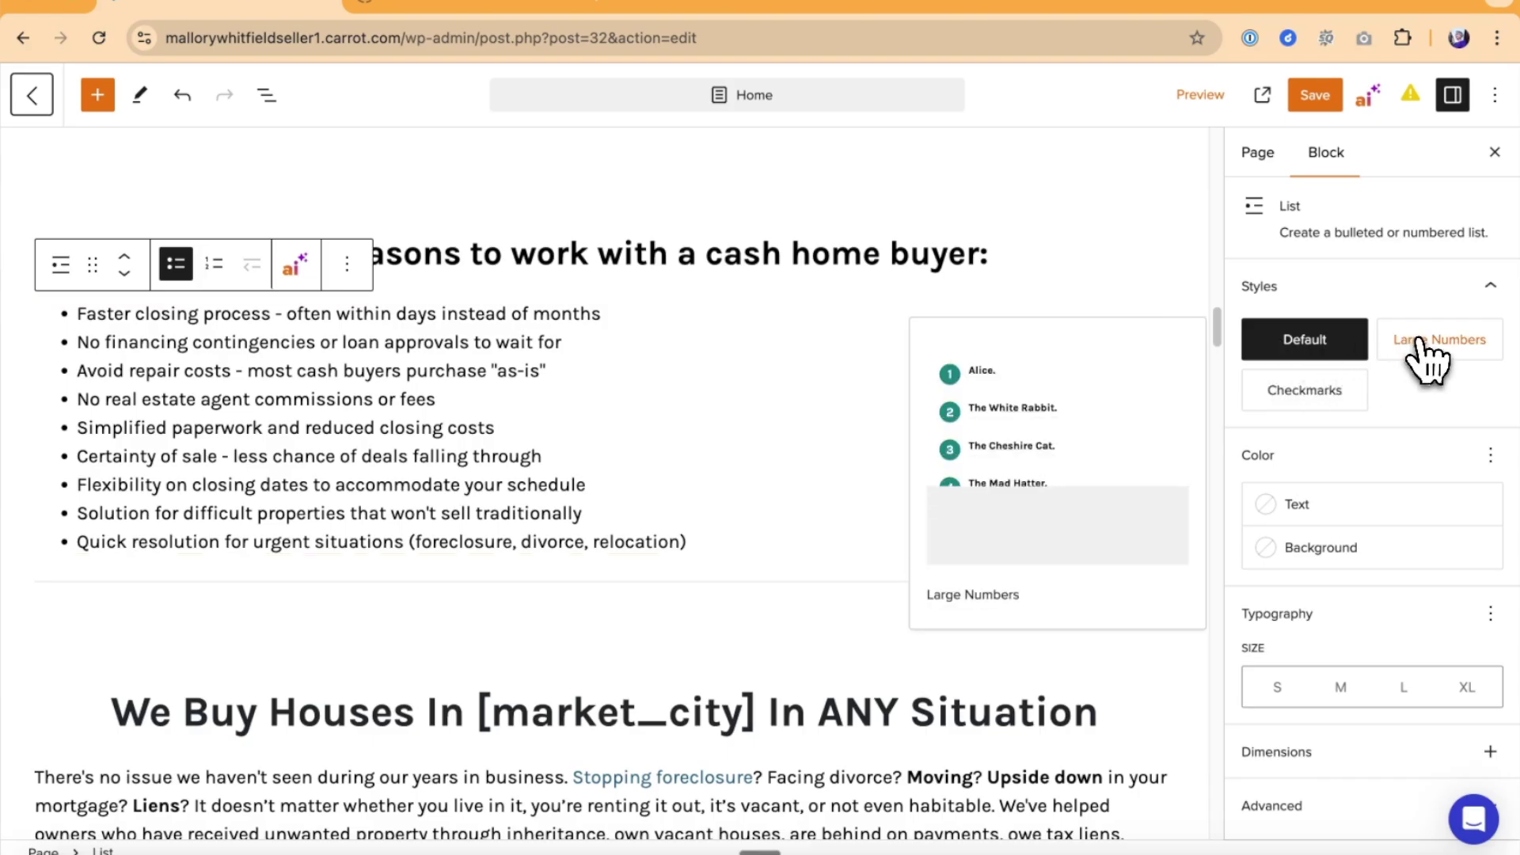
left_click(1425, 343)
left_click(1338, 396)
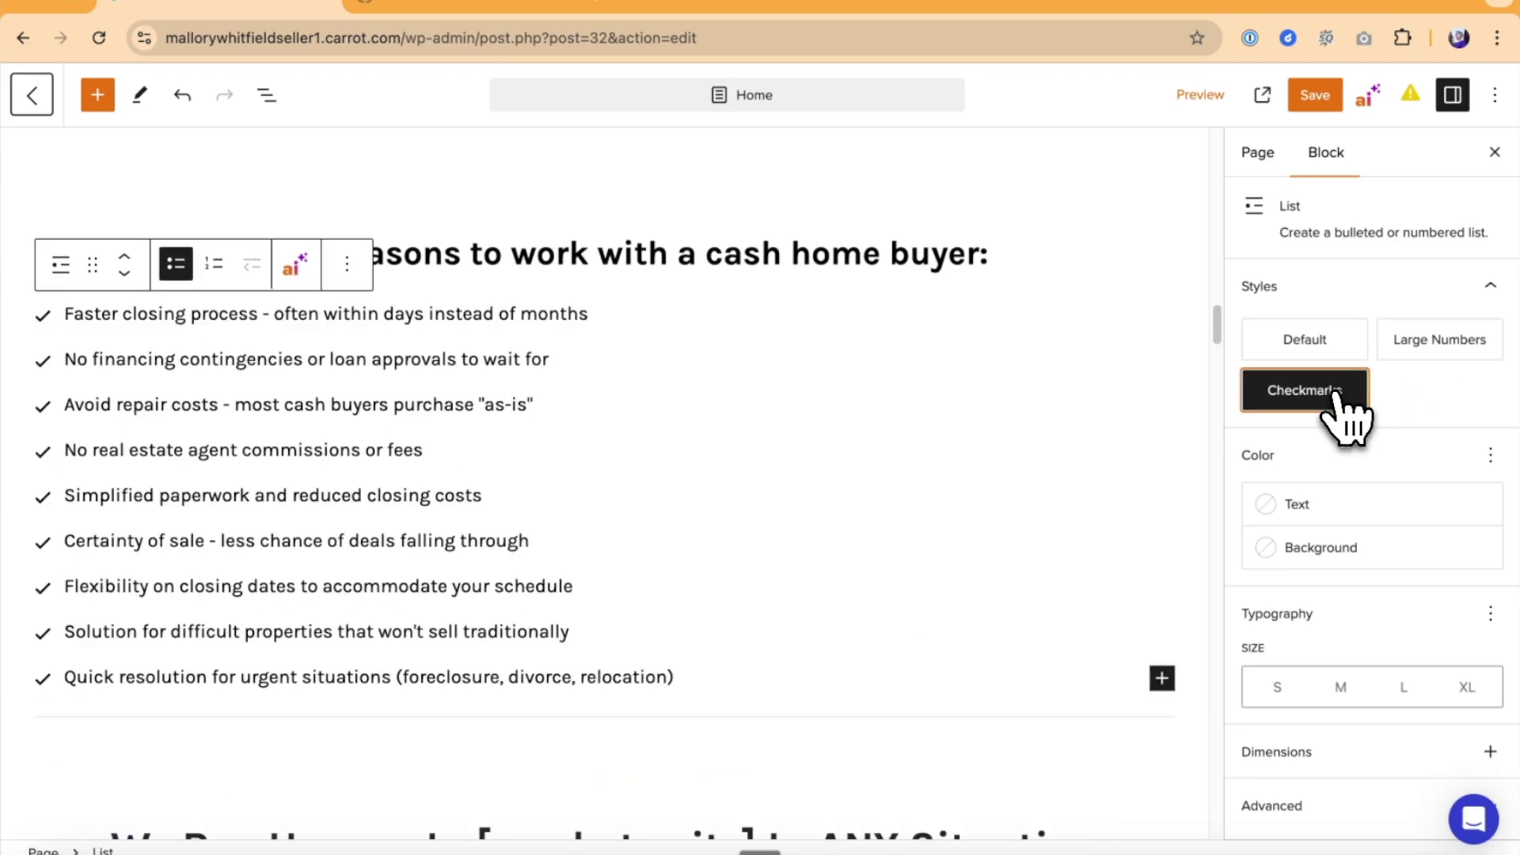
left_click(1306, 342)
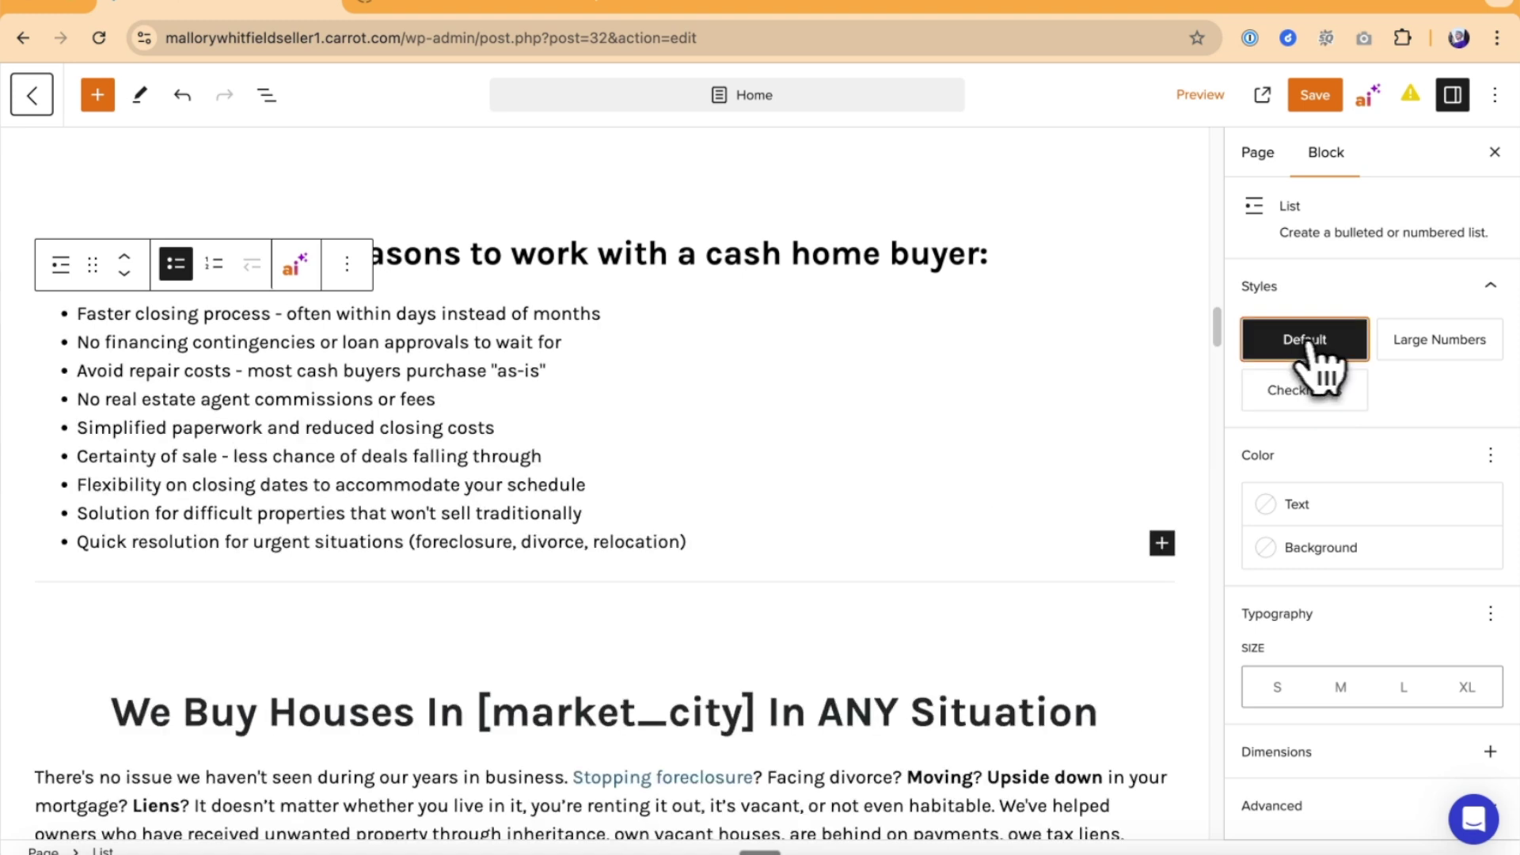
left_click(1402, 342)
left_click(1338, 396)
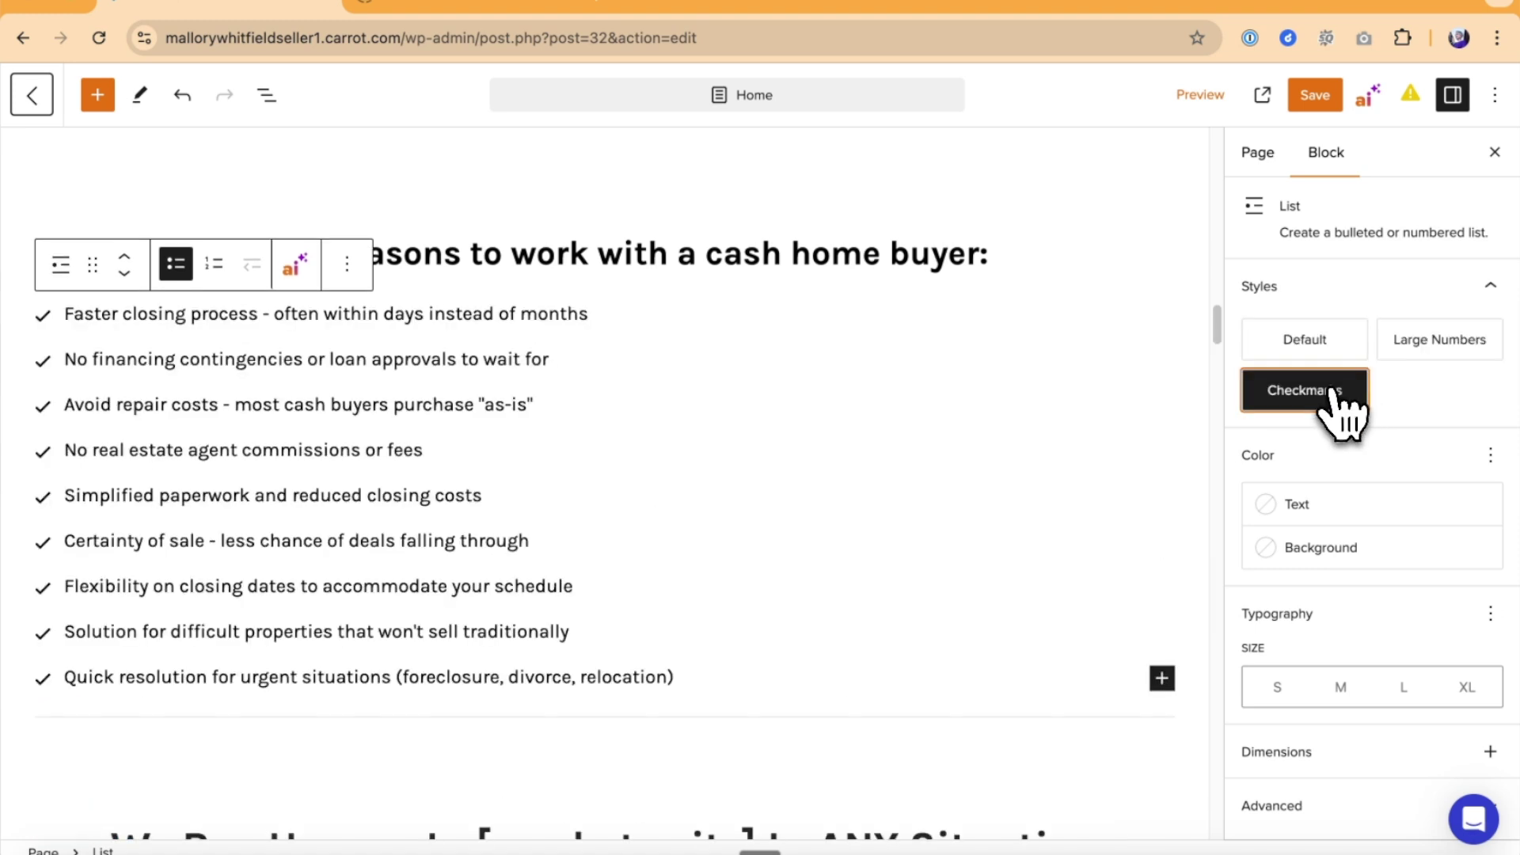
left_click(1298, 349)
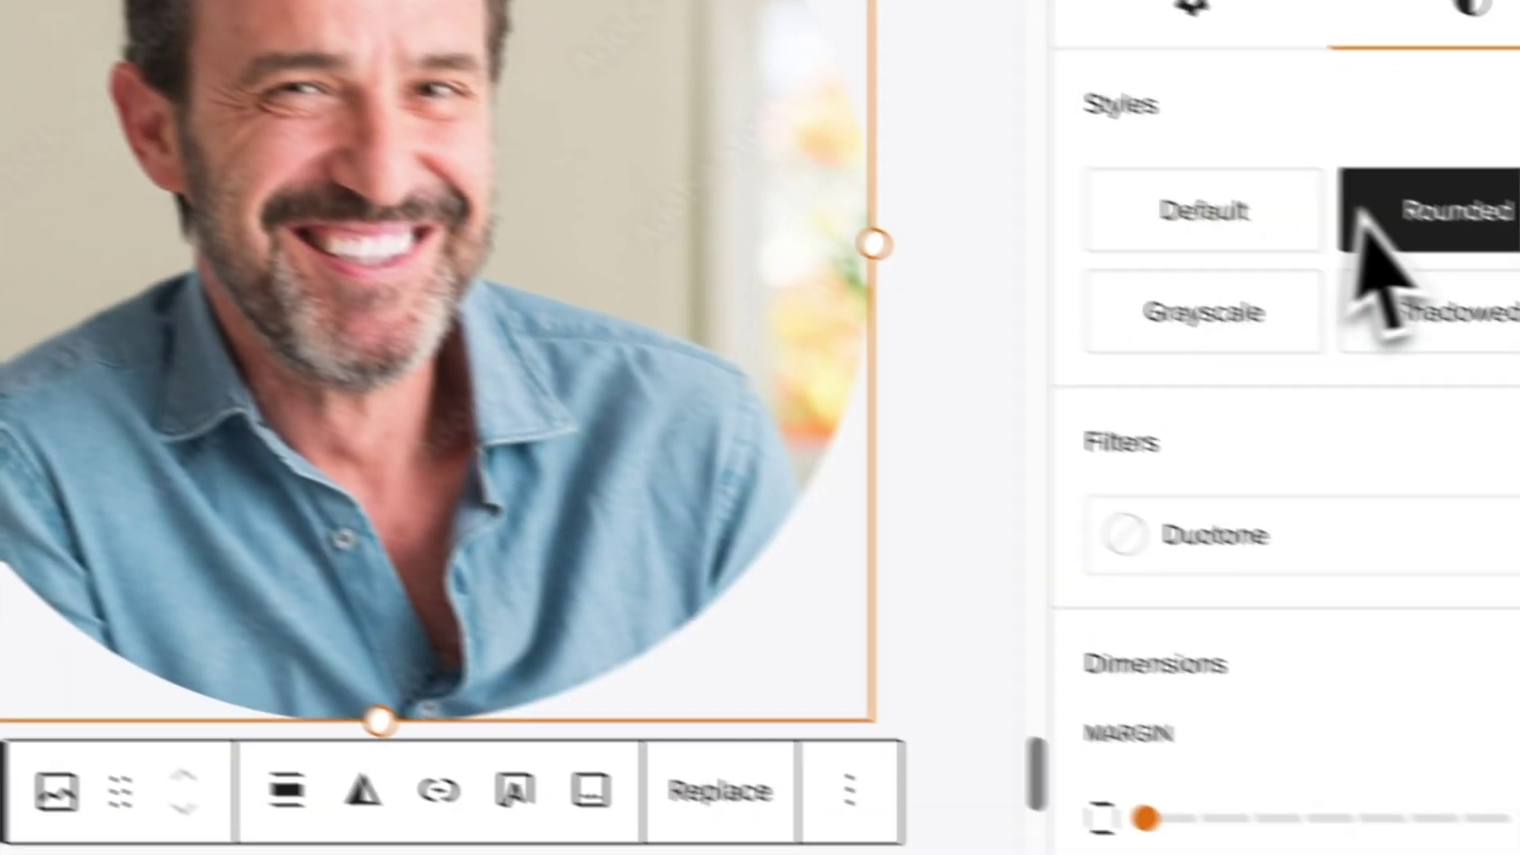
Step: Try the Shadowed and Grayscale styles on the round portrait image, and set its style to Default
mouse_move(1321, 190)
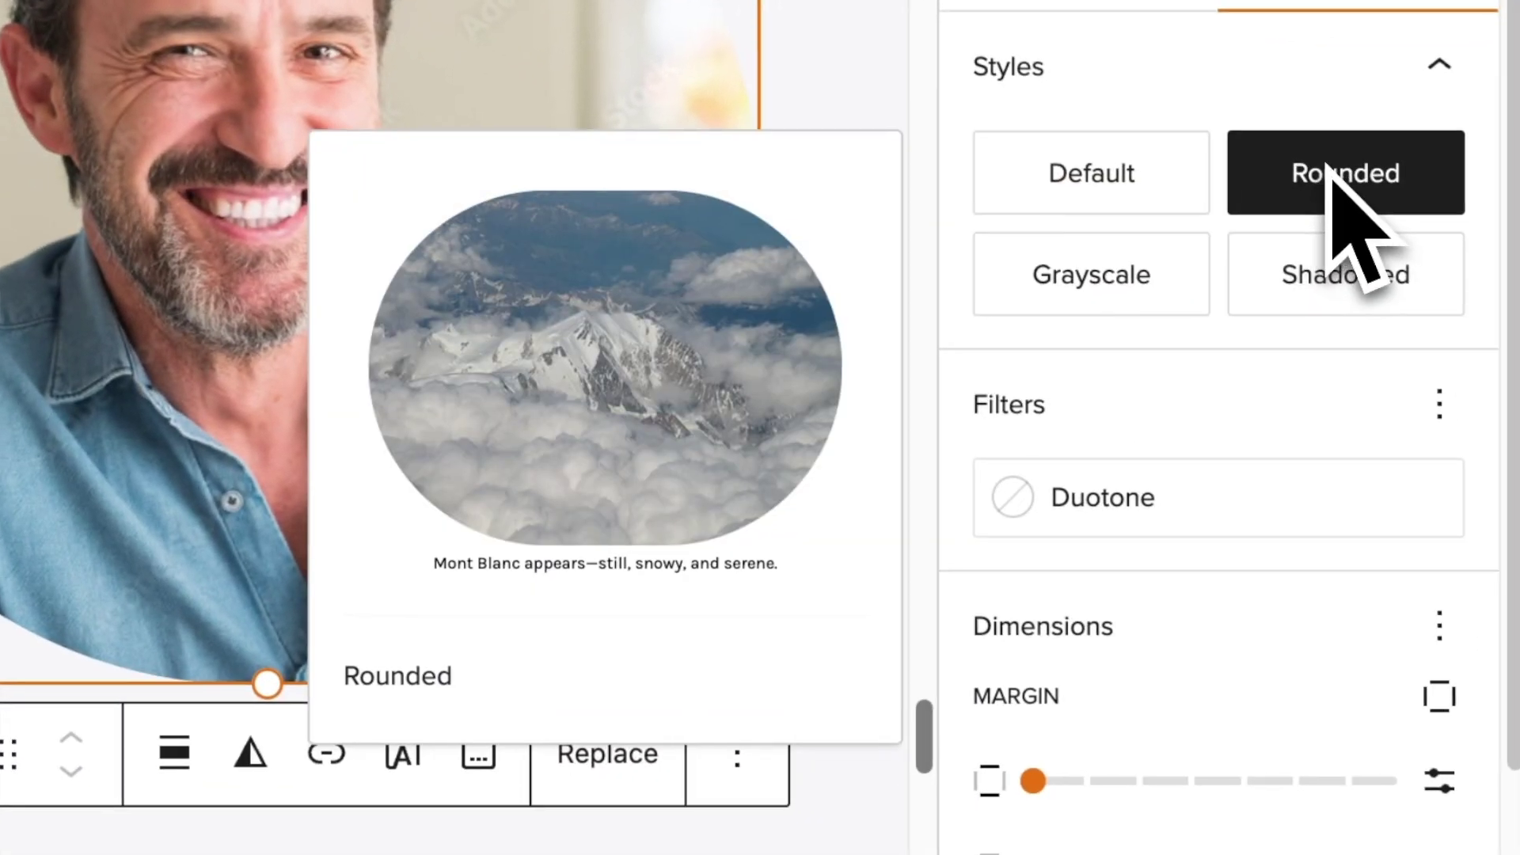
left_click(1333, 285)
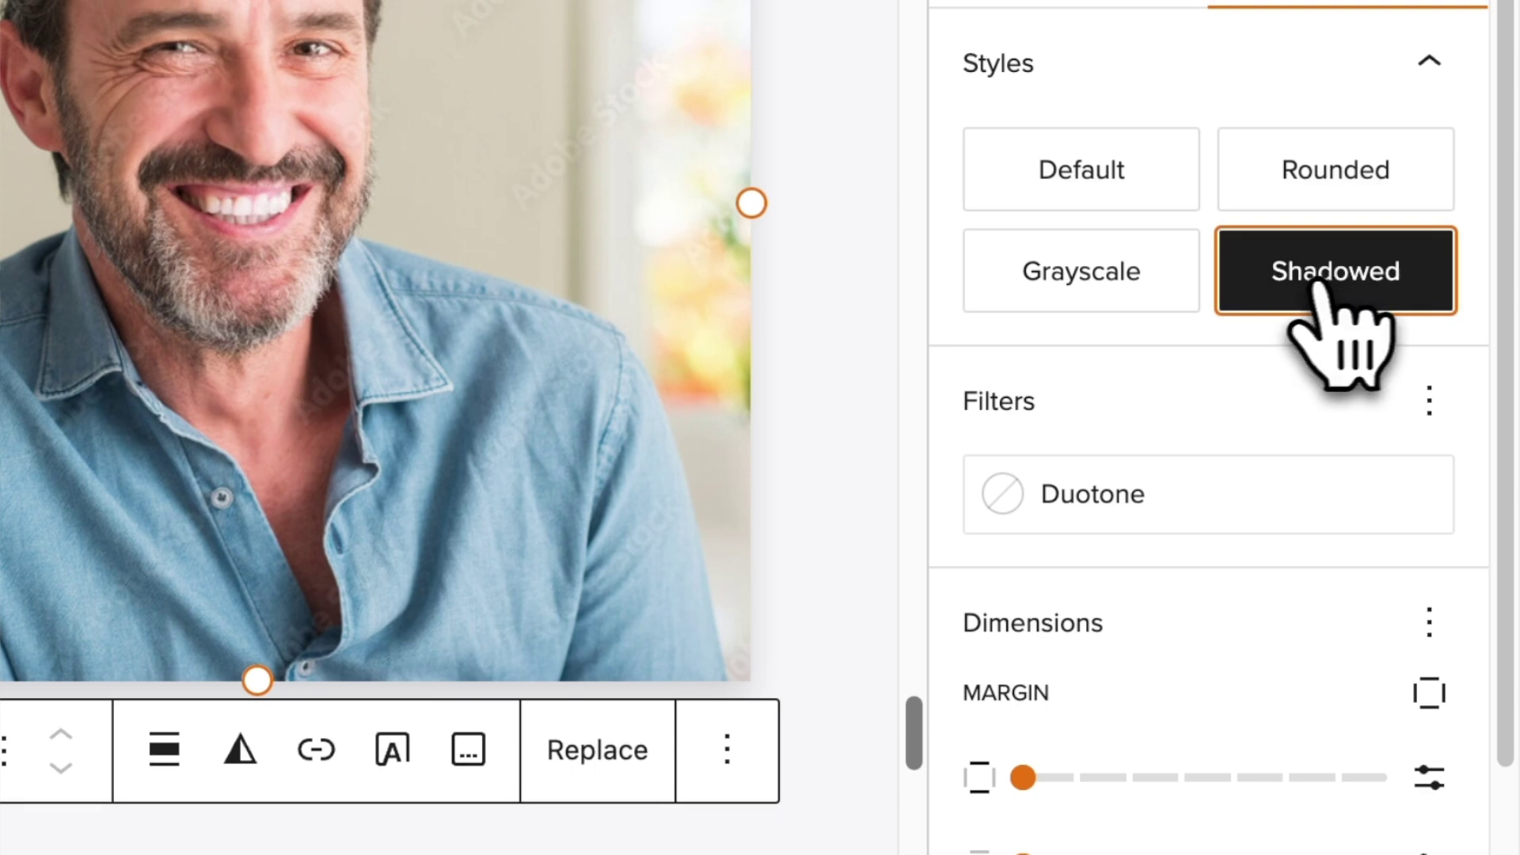
left_click(1118, 300)
left_click(1047, 181)
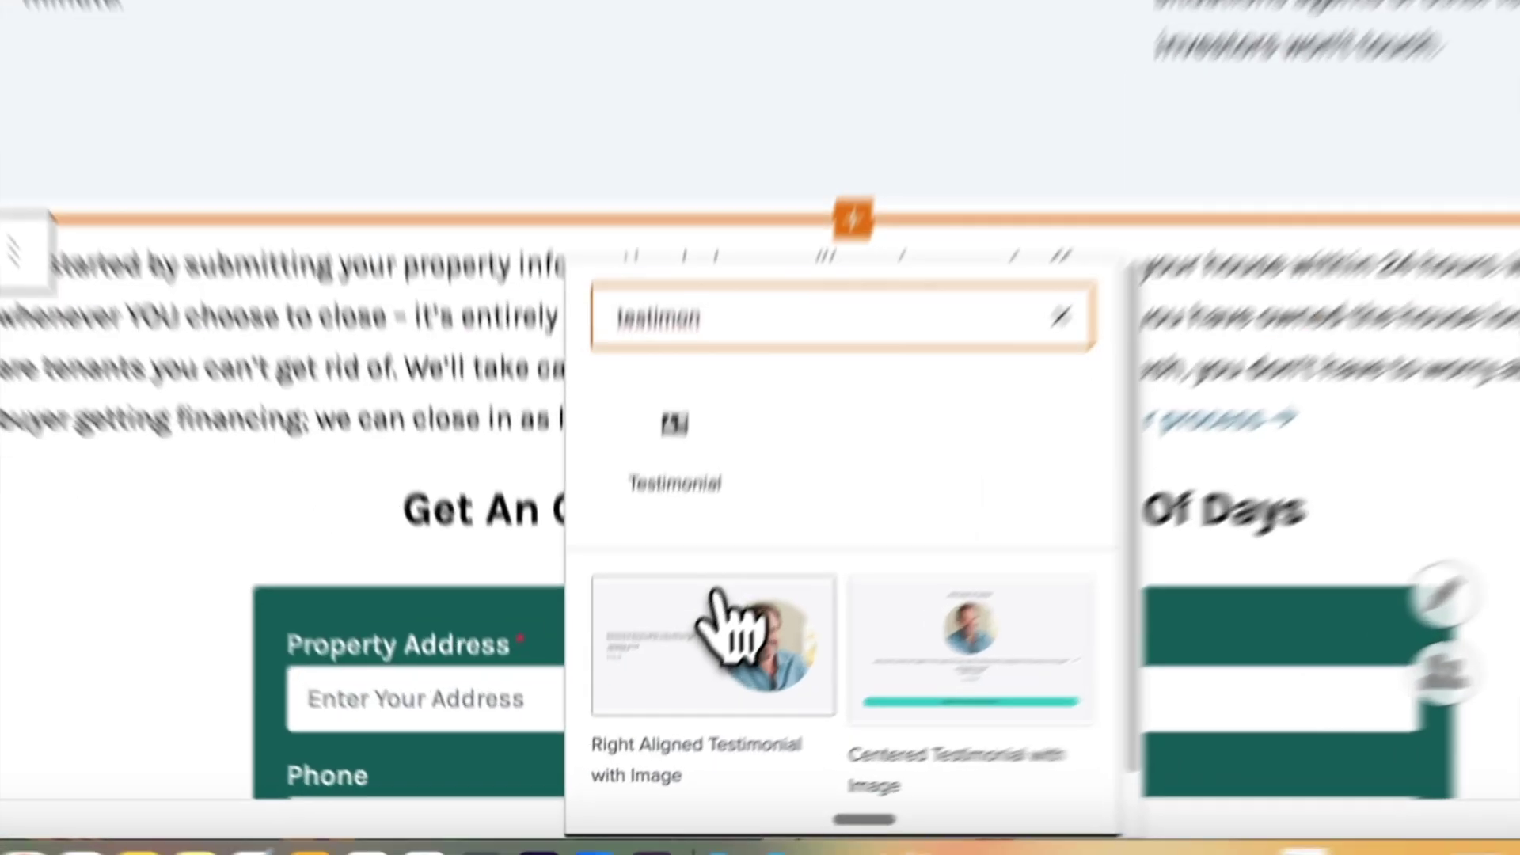
Step: Insert the Right Aligned Testimonial with Image pattern above the paragraph about submitting property info
left_click(665, 717)
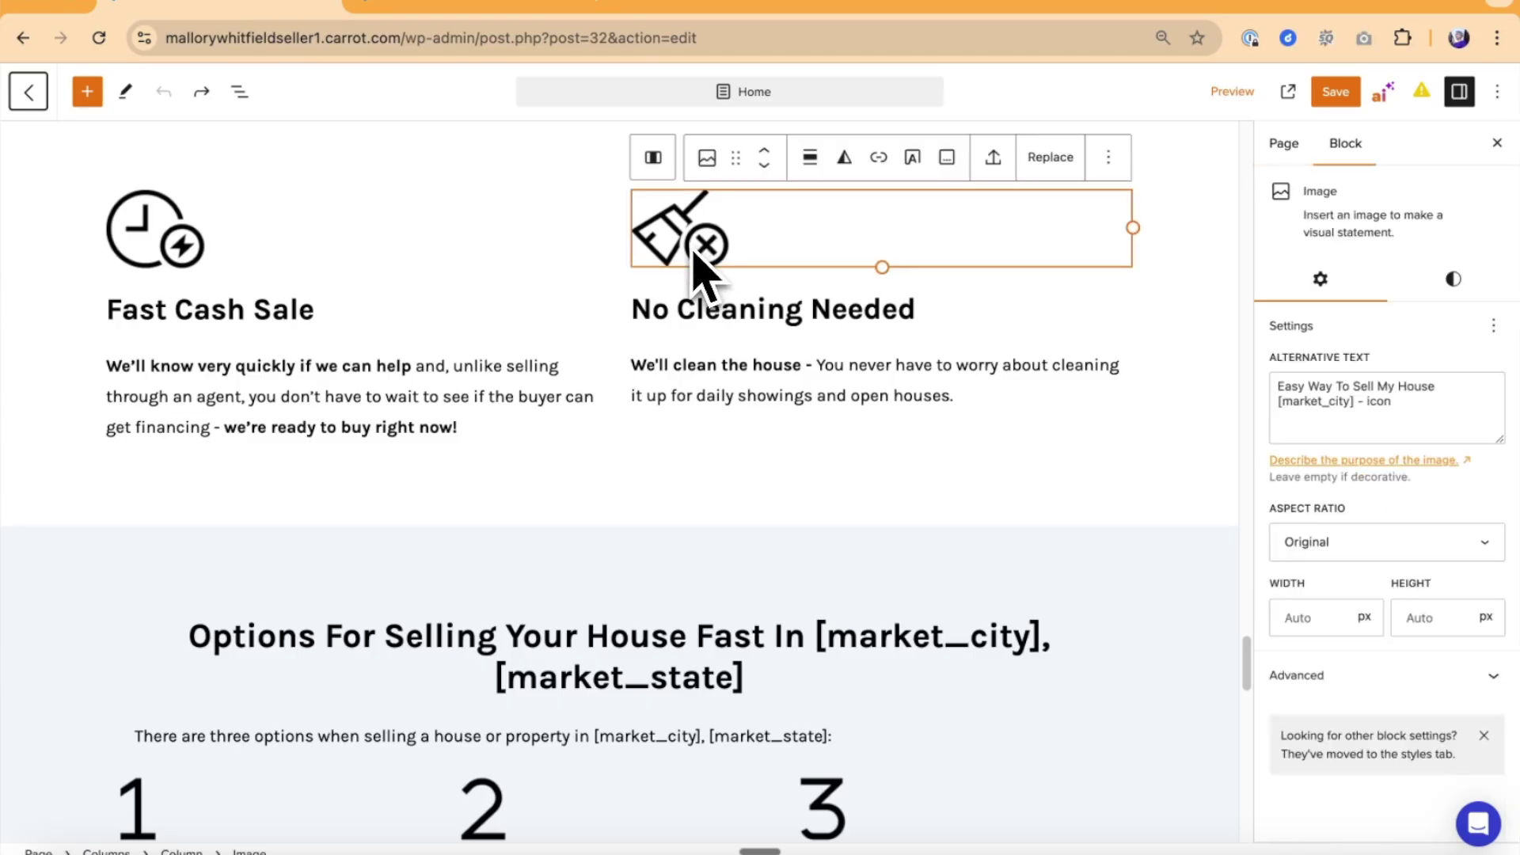
Step: Try to delete the broom icon image above the "No Cleaning Needed" heading
left_click(1109, 161)
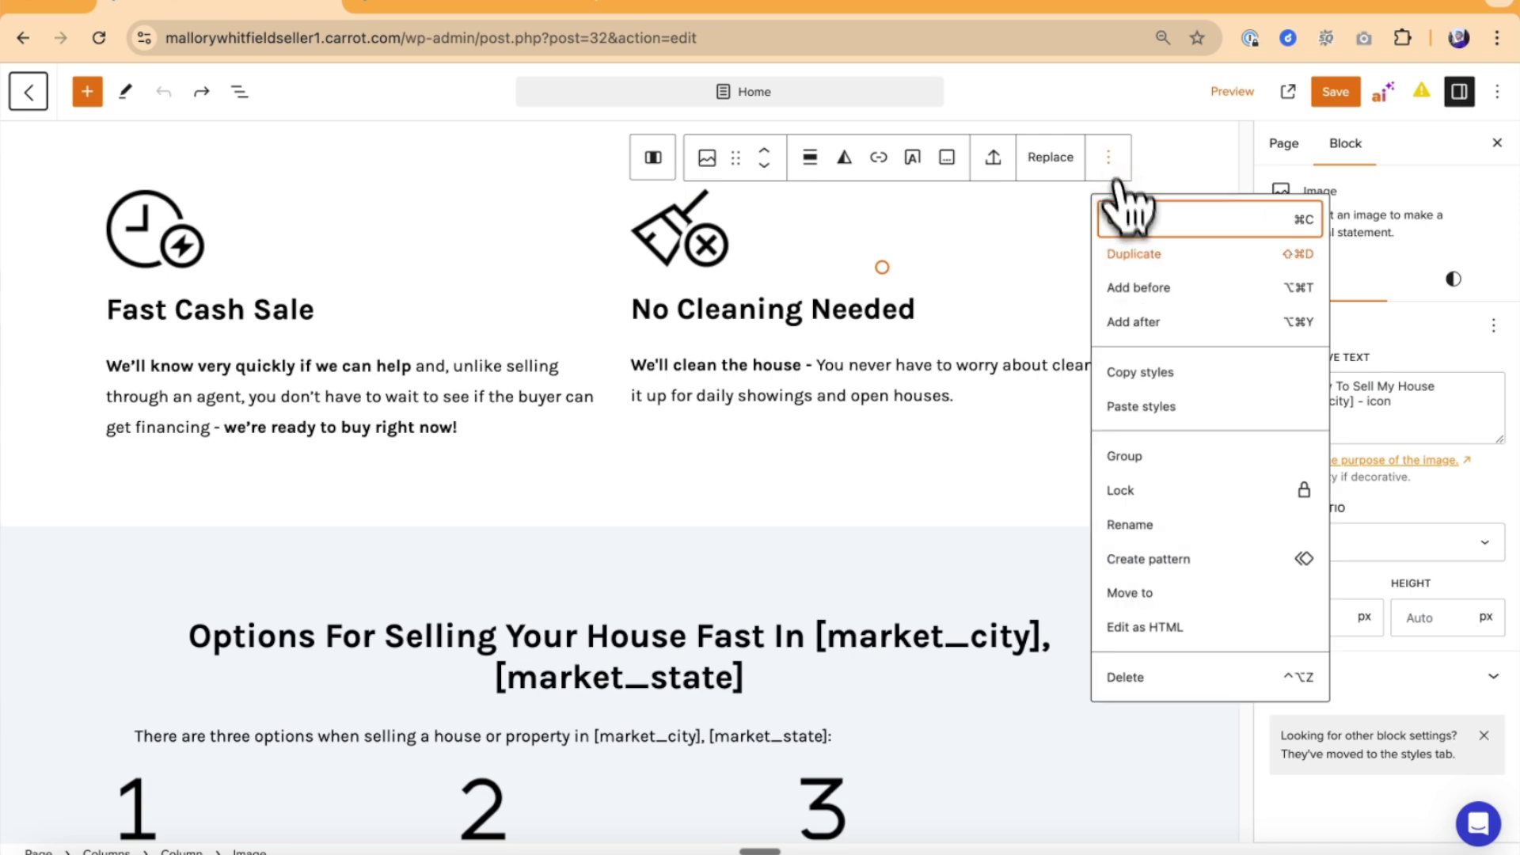
left_click(1134, 681)
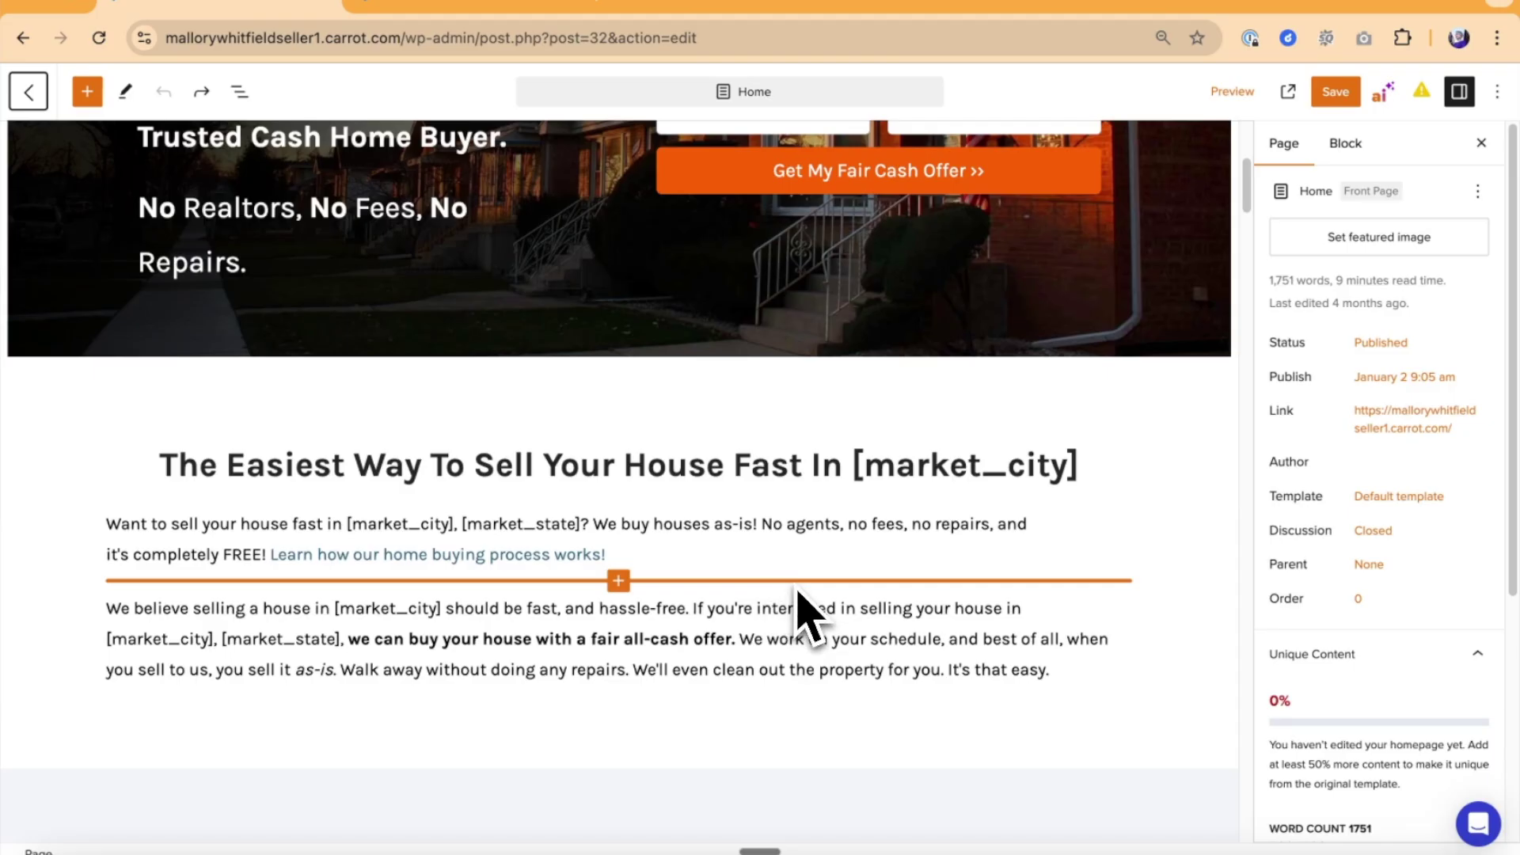
Step: Select the paragraph starting "We believe selling a house" and open the choices for transforming its block type
left_click(184, 621)
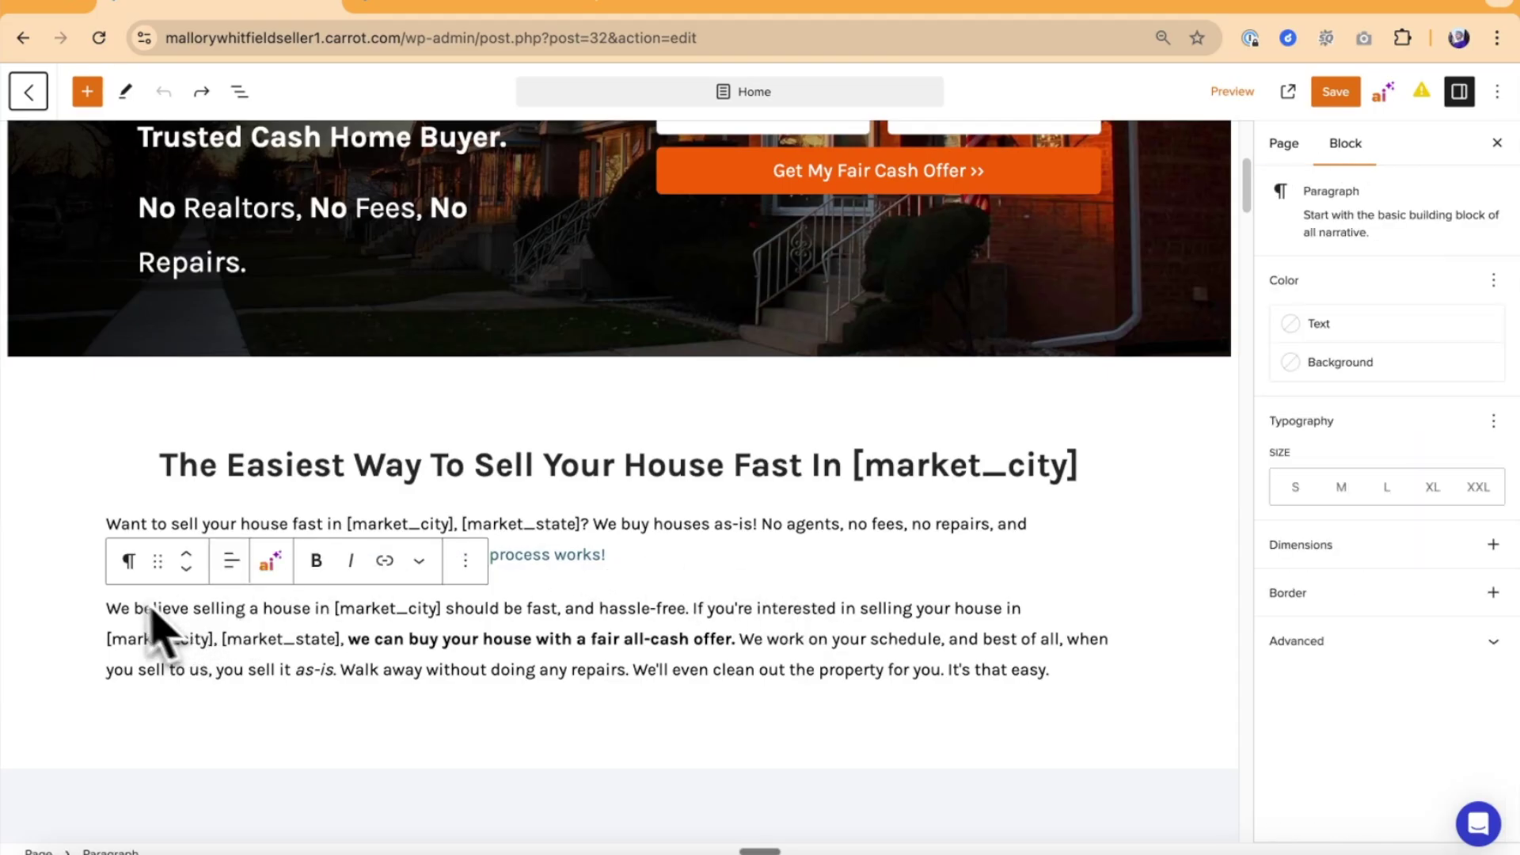
left_click(129, 564)
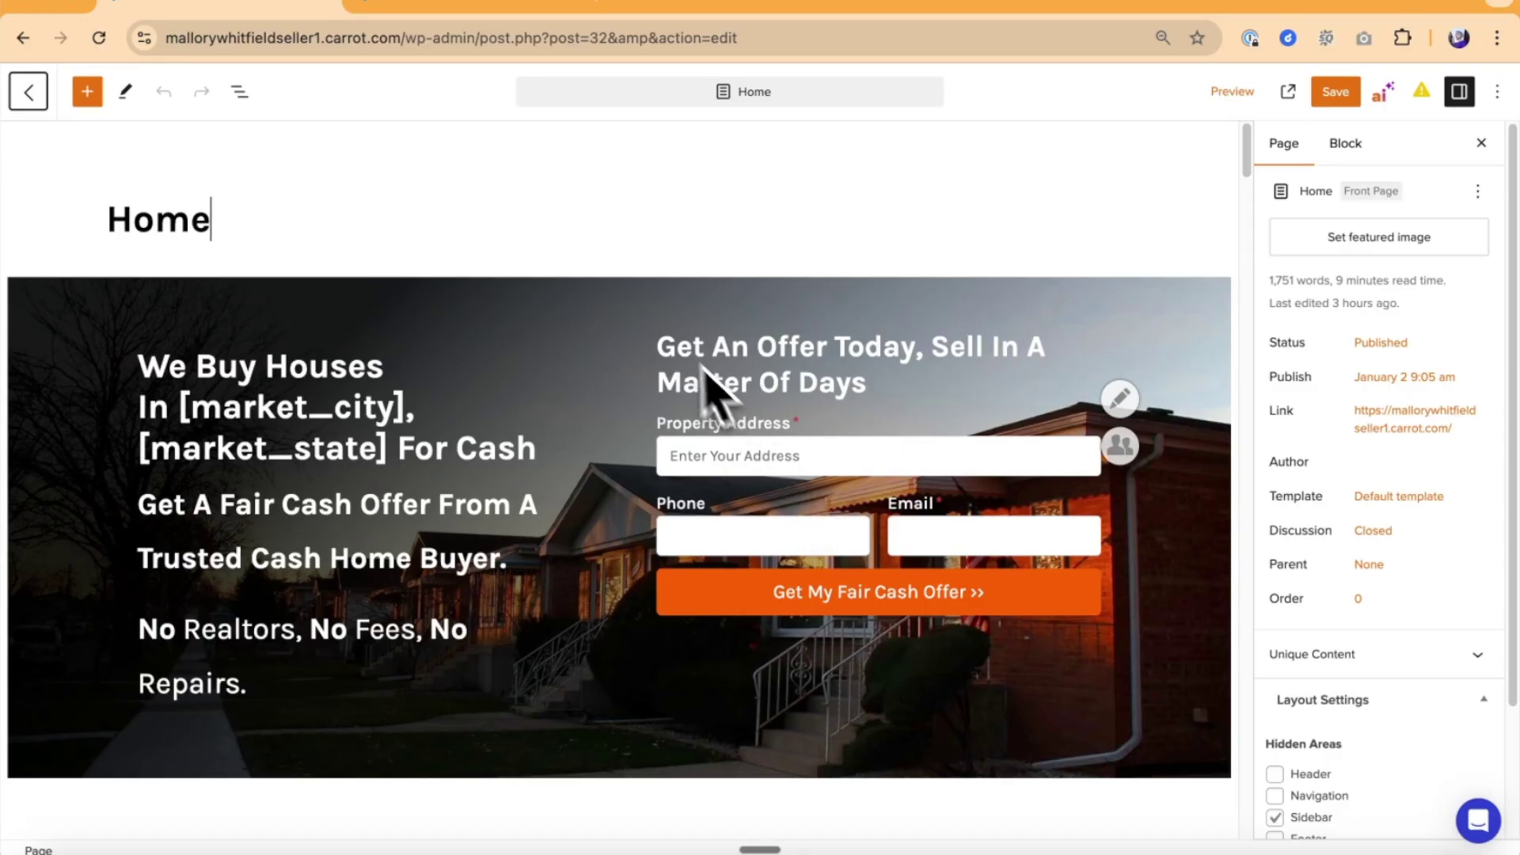
Step: Set the Hero block's background to luxury-brick-home-pexels-pixabay.jpg from the media library
left_click(621, 325)
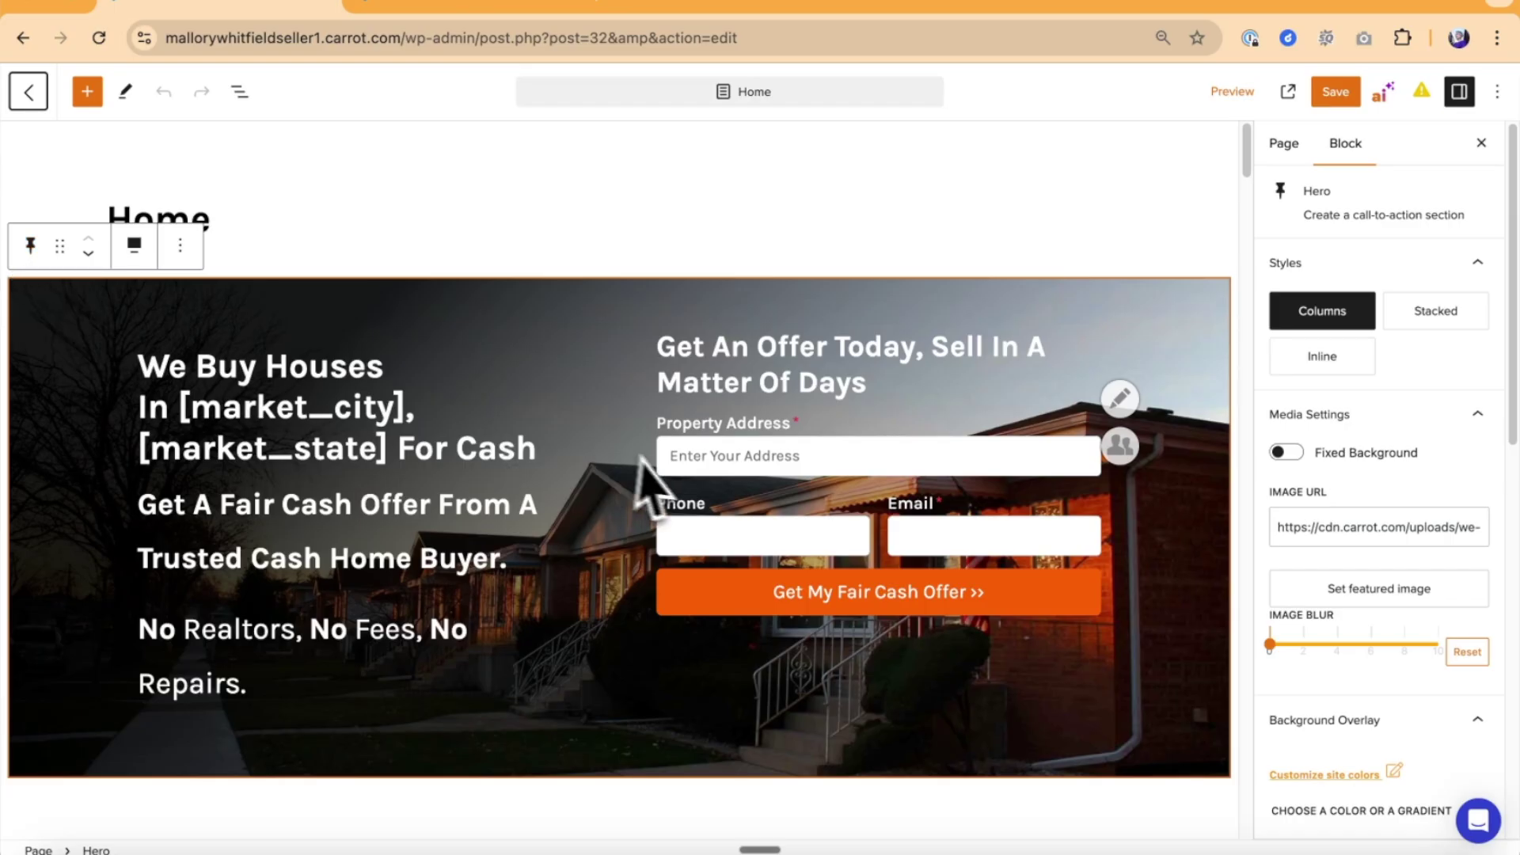
left_click(1382, 590)
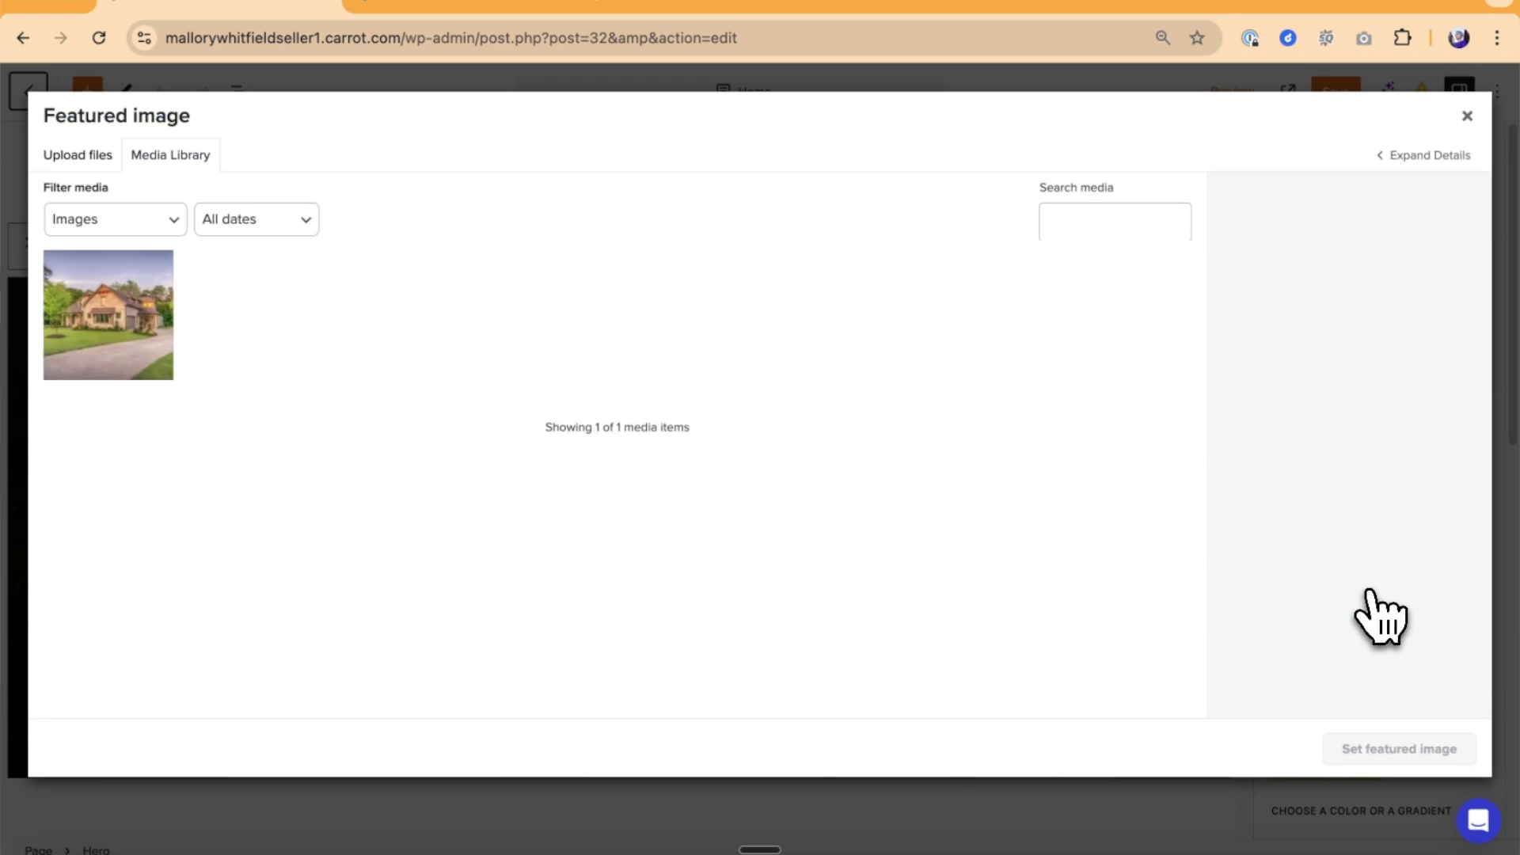
left_click(82, 319)
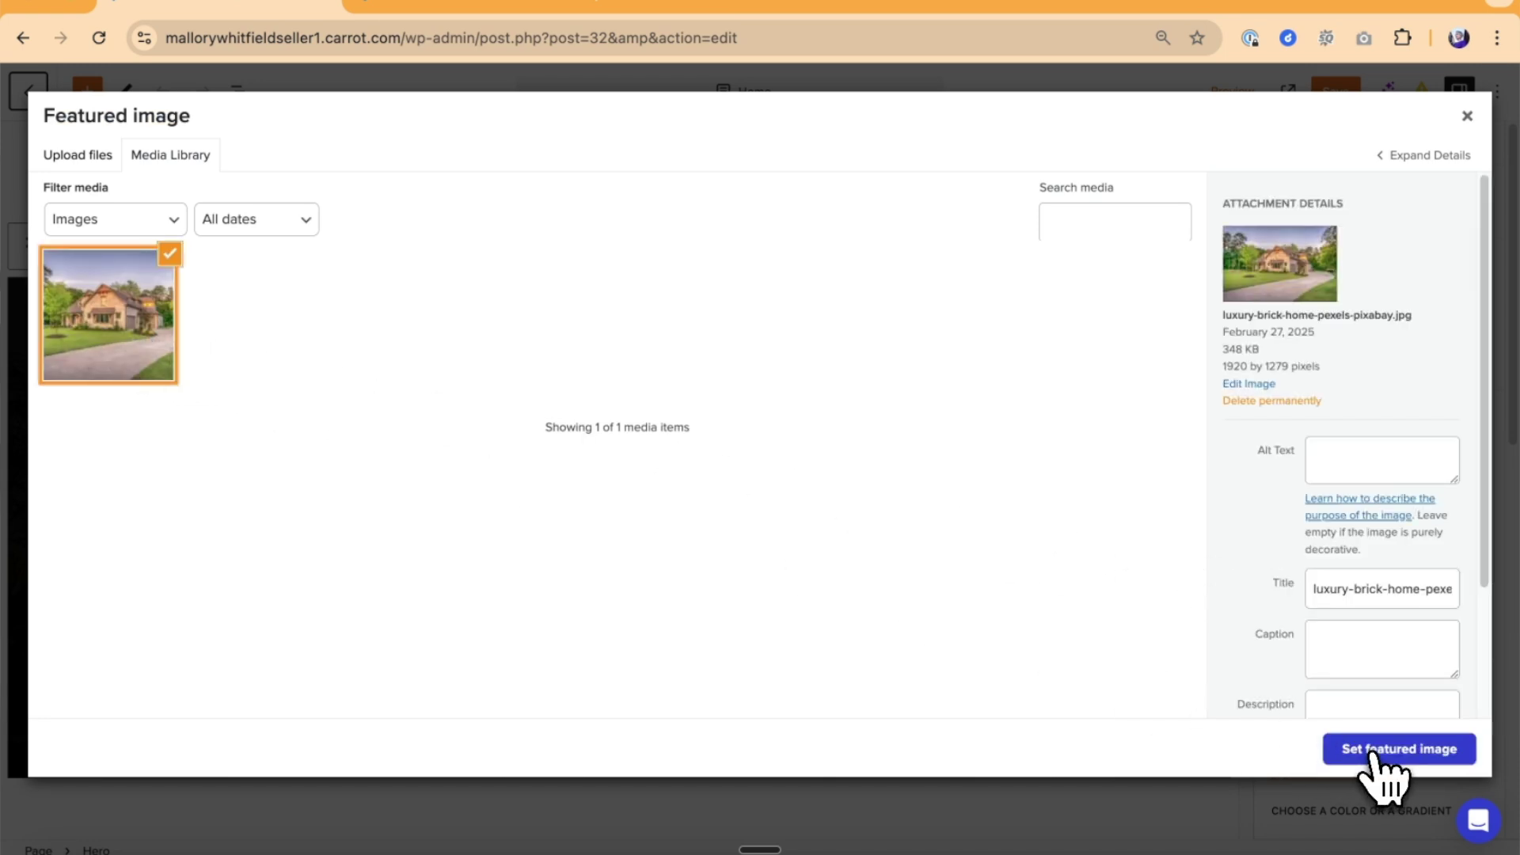
left_click(1375, 751)
Step: Save the Home page and open its preview
left_click(1333, 93)
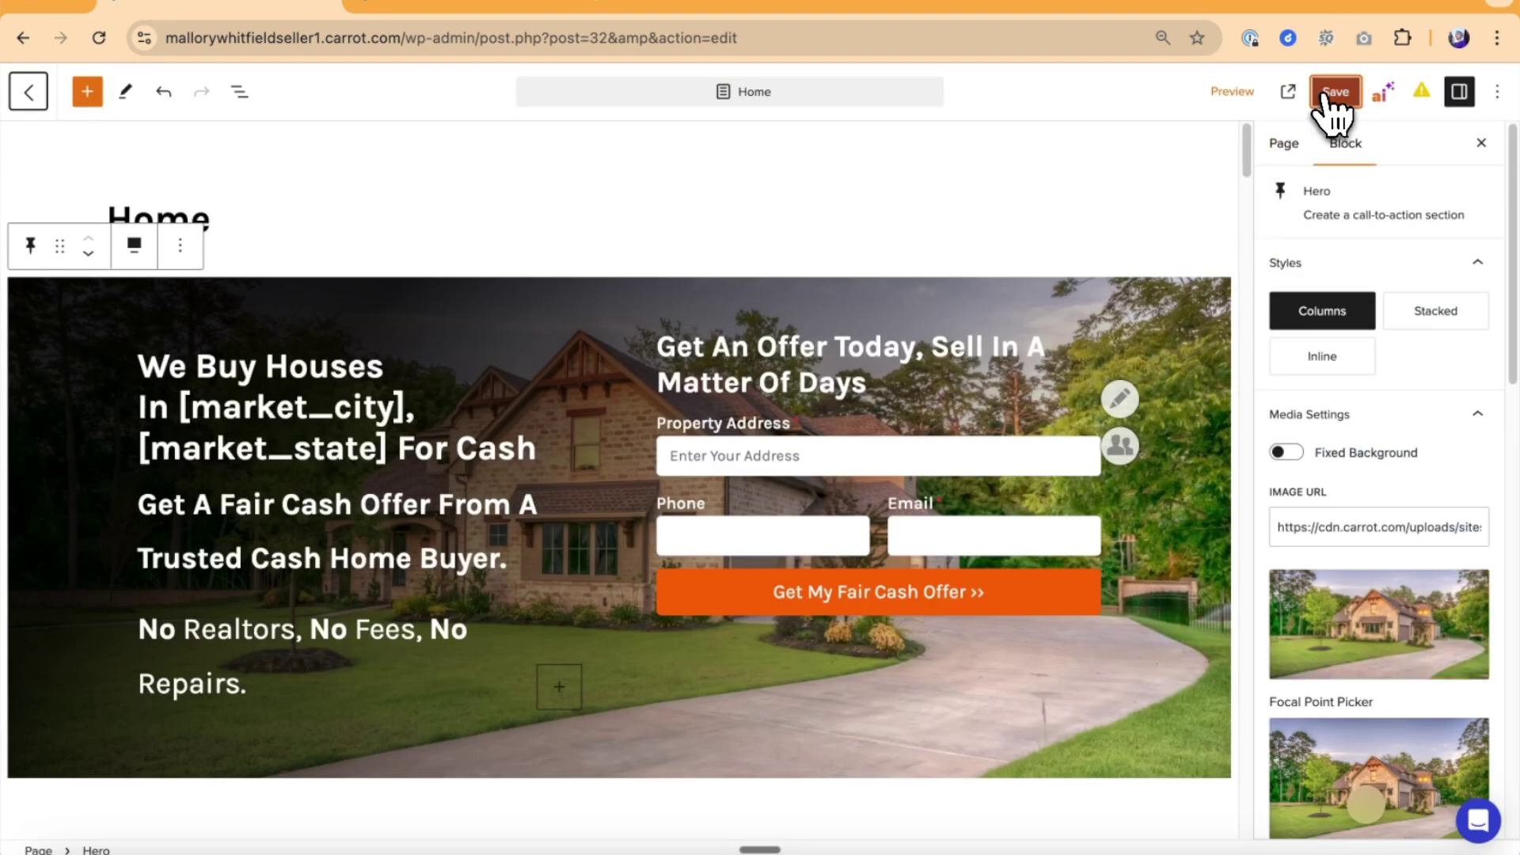
left_click(1232, 92)
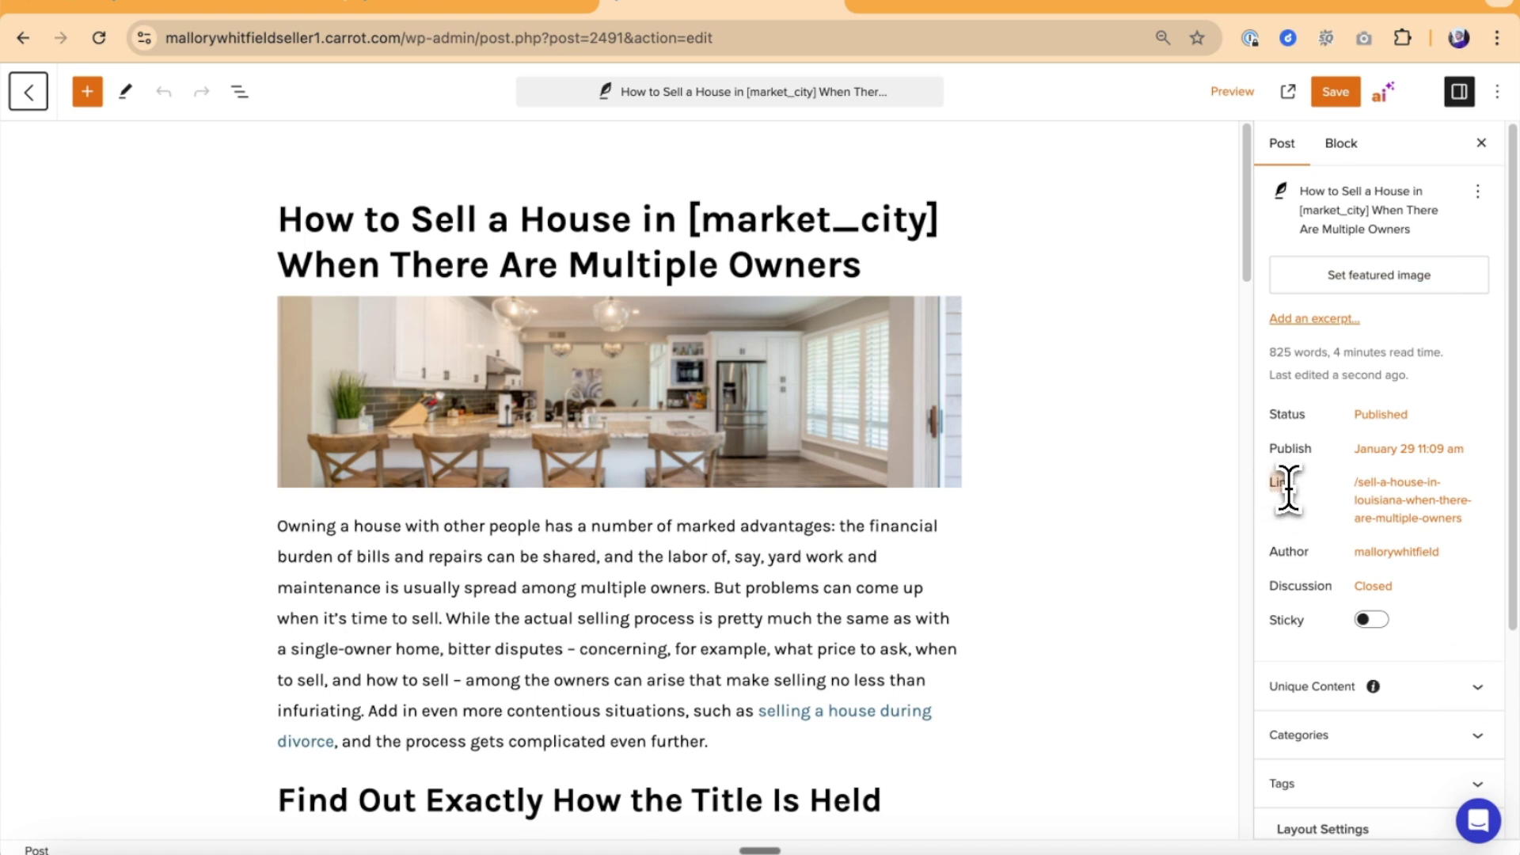
Step: Examine the link, status and visibility, and layout settings of the blog post about selling a house with multiple owners
left_click(1431, 529)
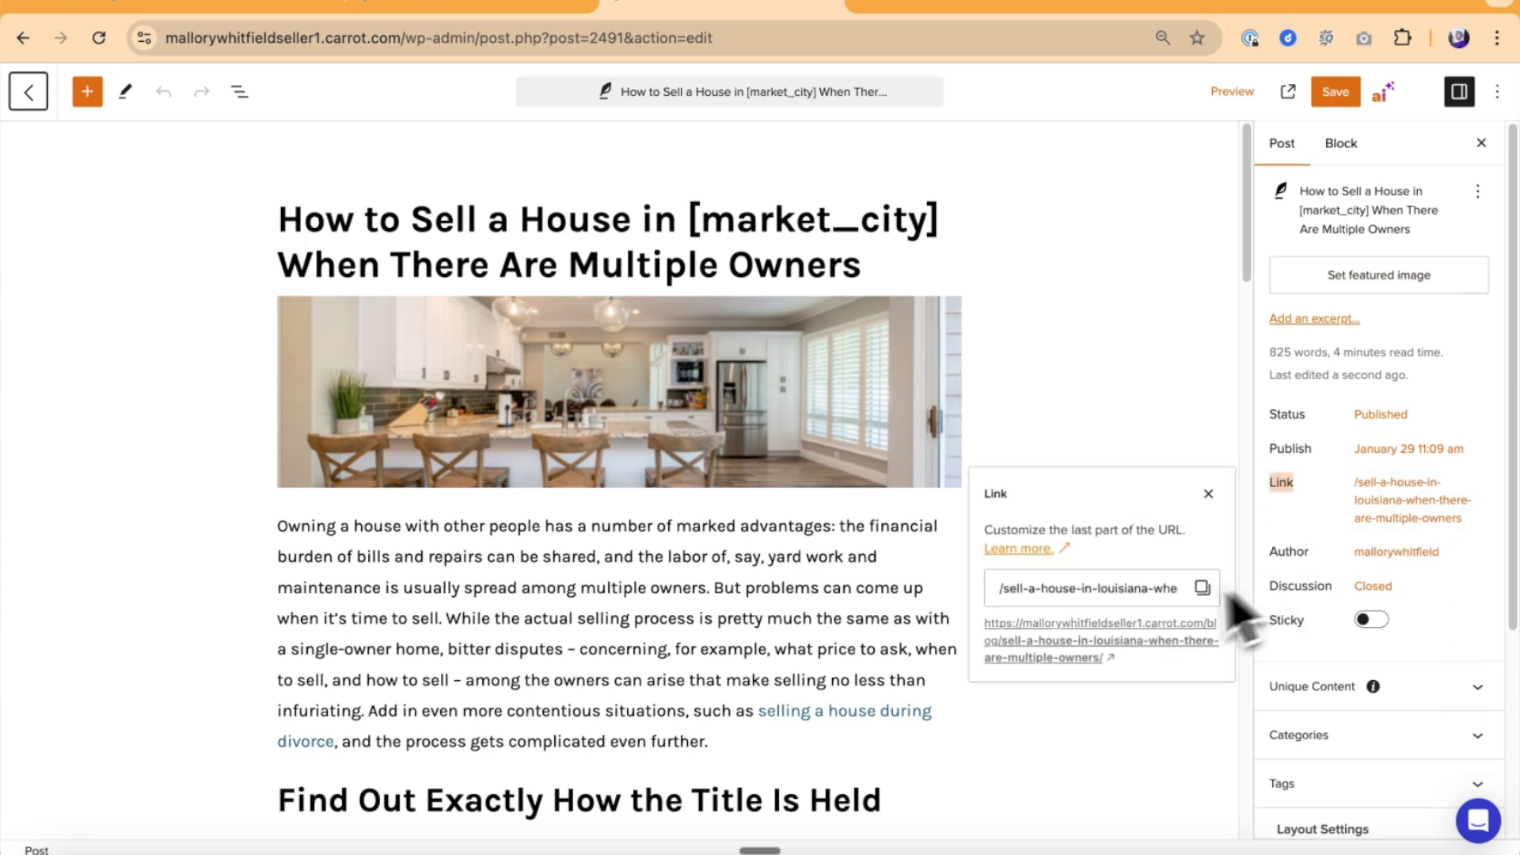
left_click(1271, 413)
left_click(1376, 415)
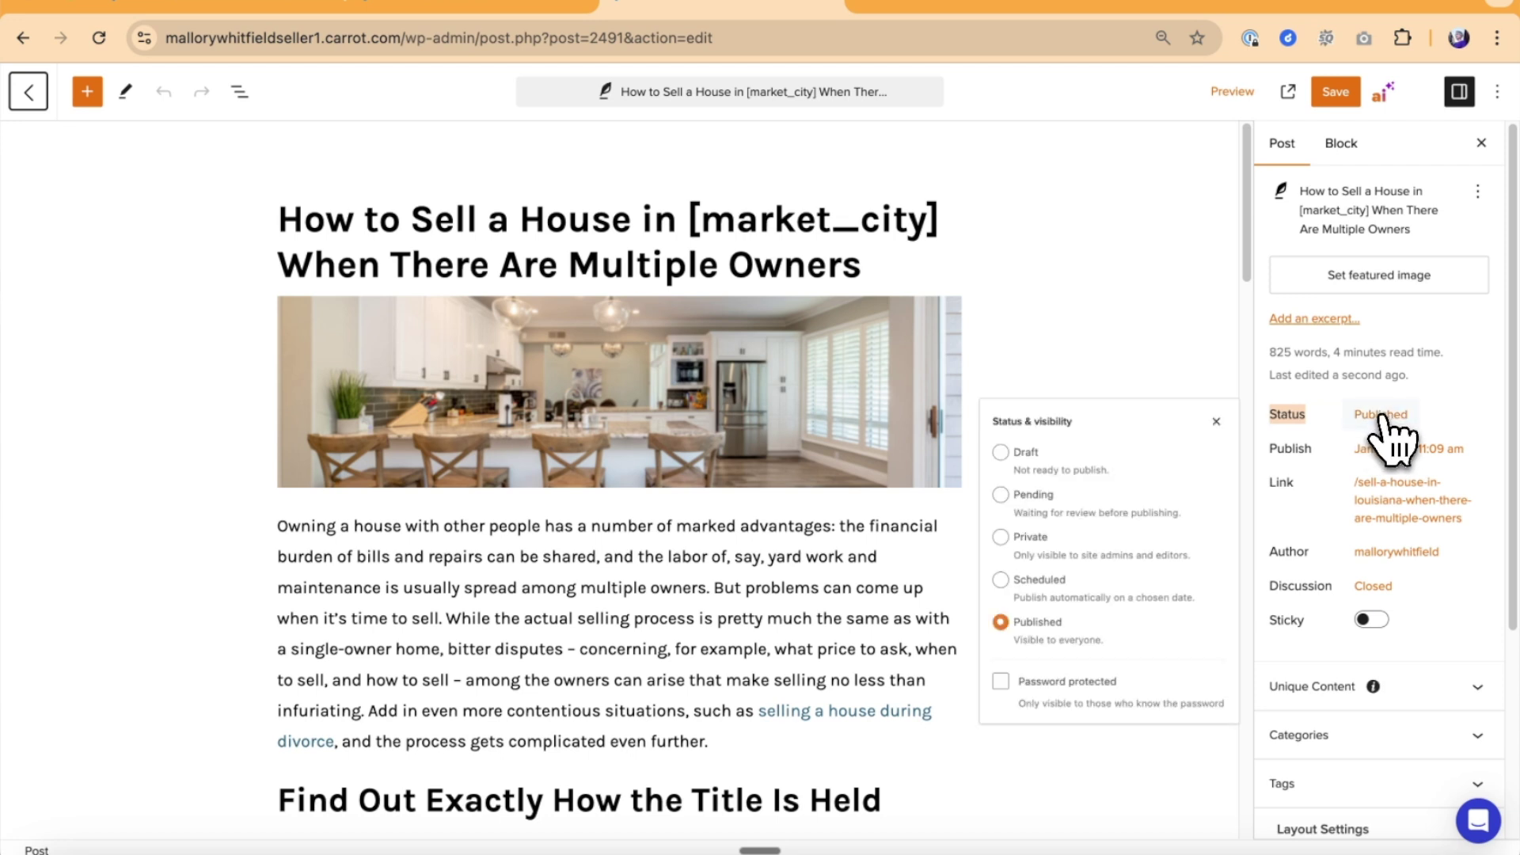
left_click_drag(1514, 278, 1514, 487)
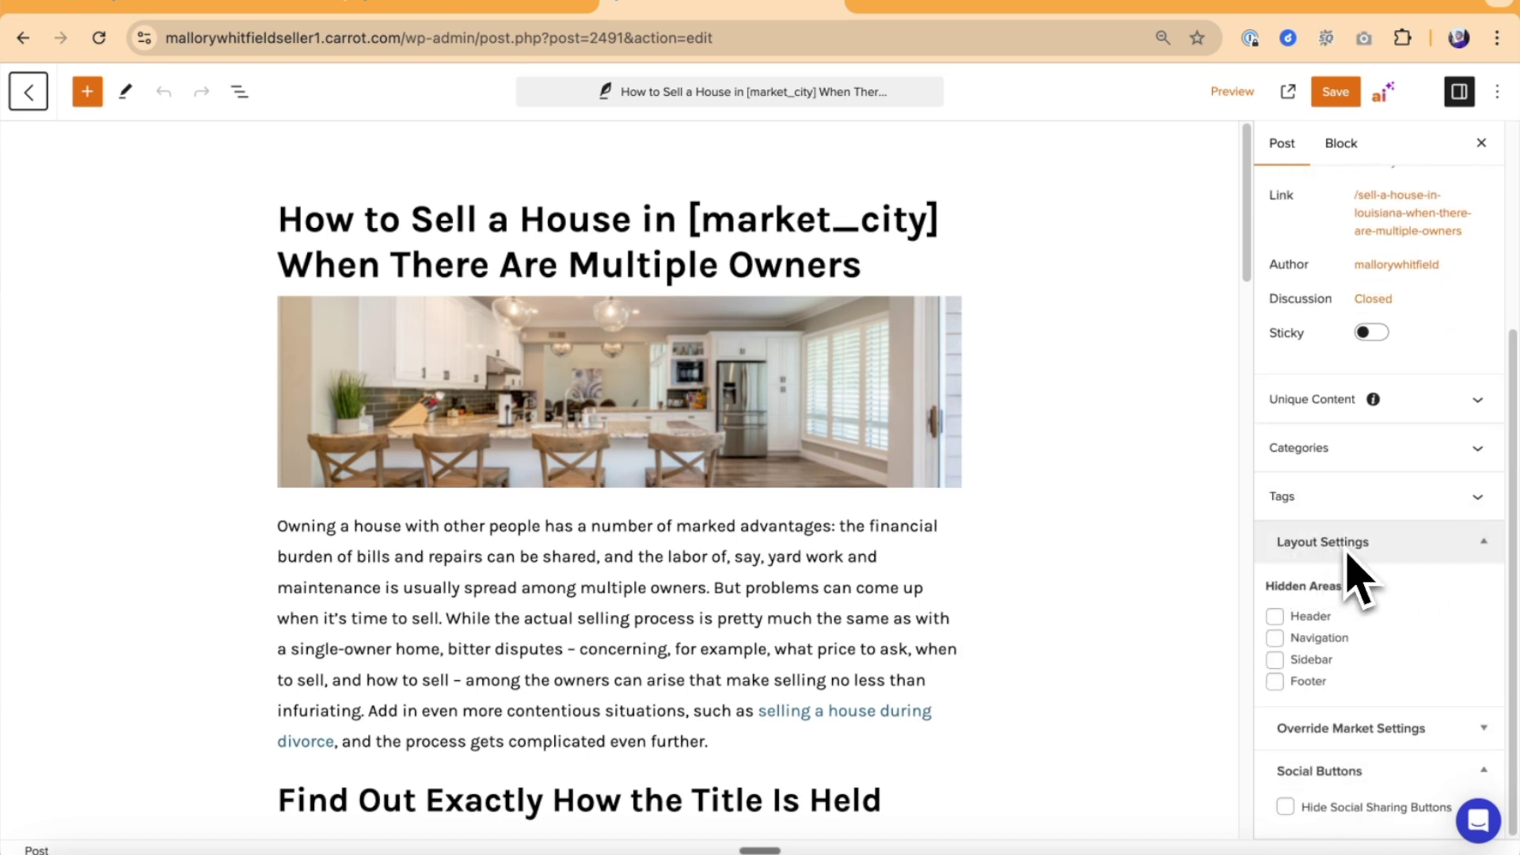
mouse_move(1323, 547)
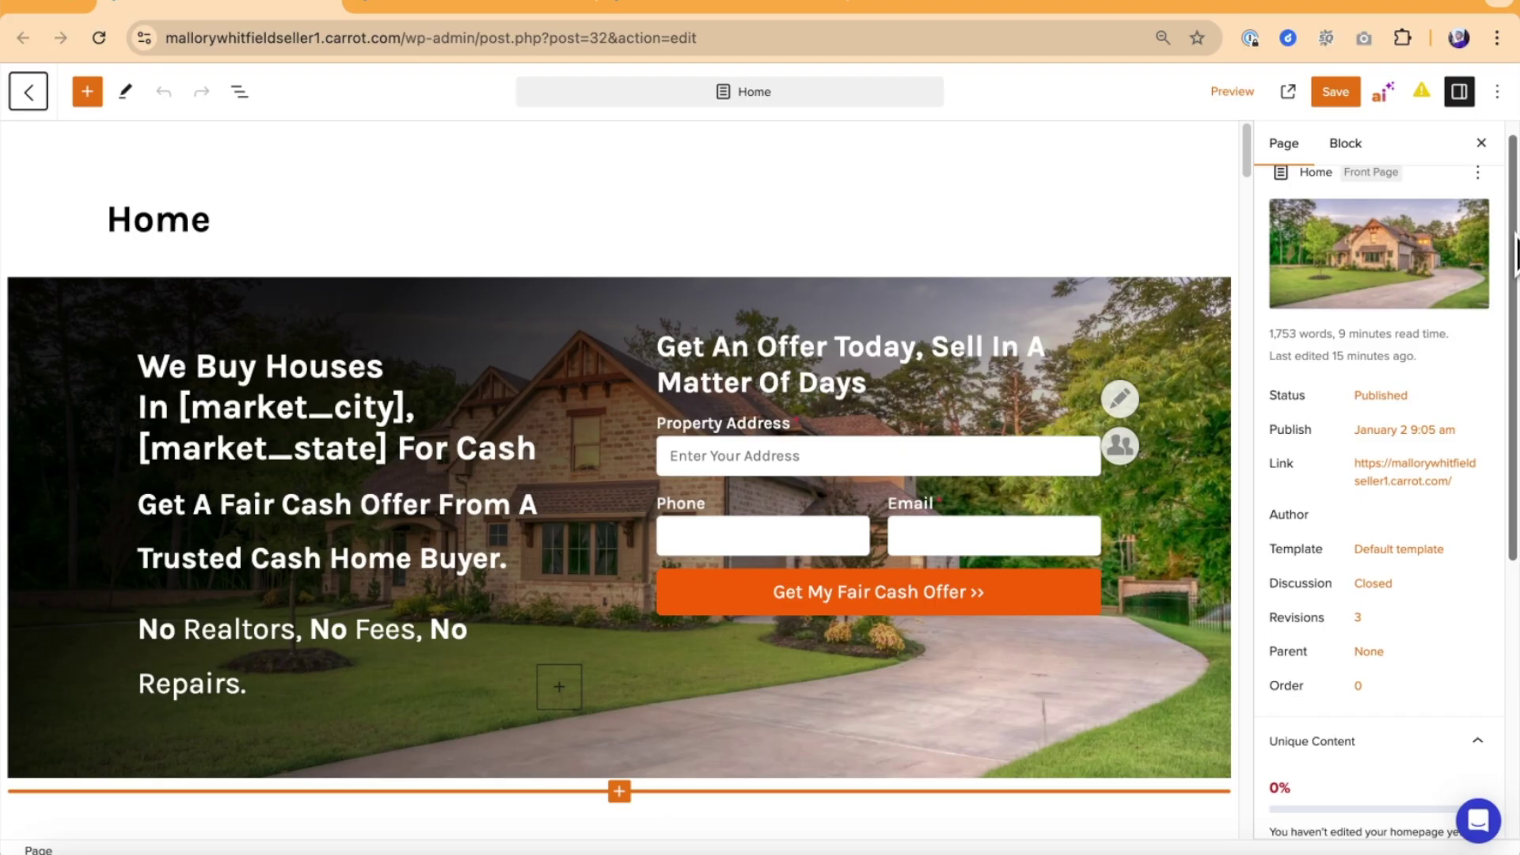
Step: On the Home page, highlight the hero heading and the "The Easiest Way To Sell Your House Fast In [market_city]" heading to examine their placeholders
scroll(1380, 498, "down", 5)
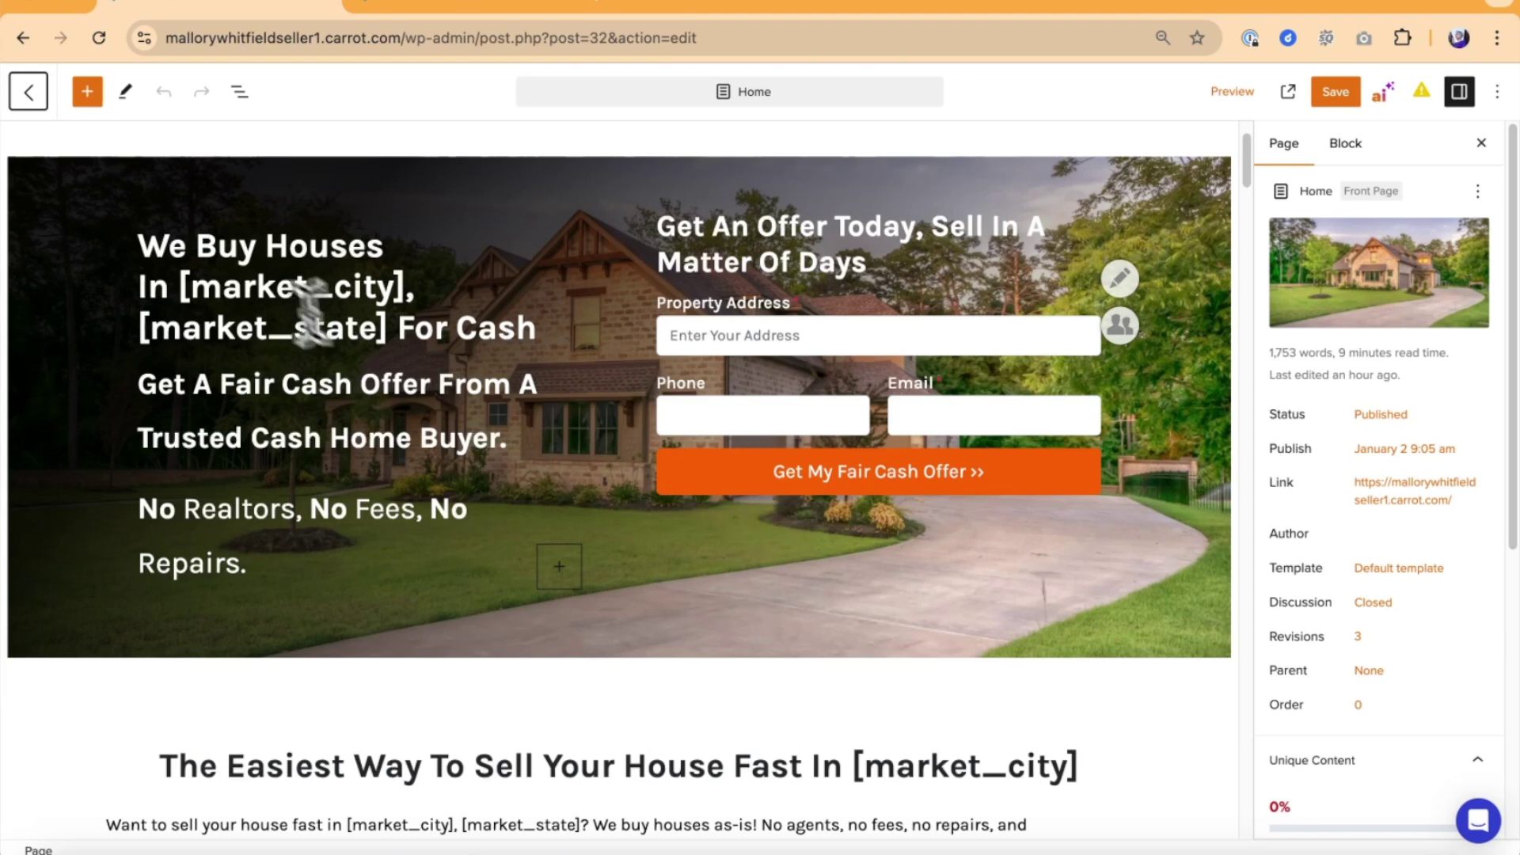
left_click(144, 244)
left_click_drag(144, 244, 537, 329)
left_click(210, 768)
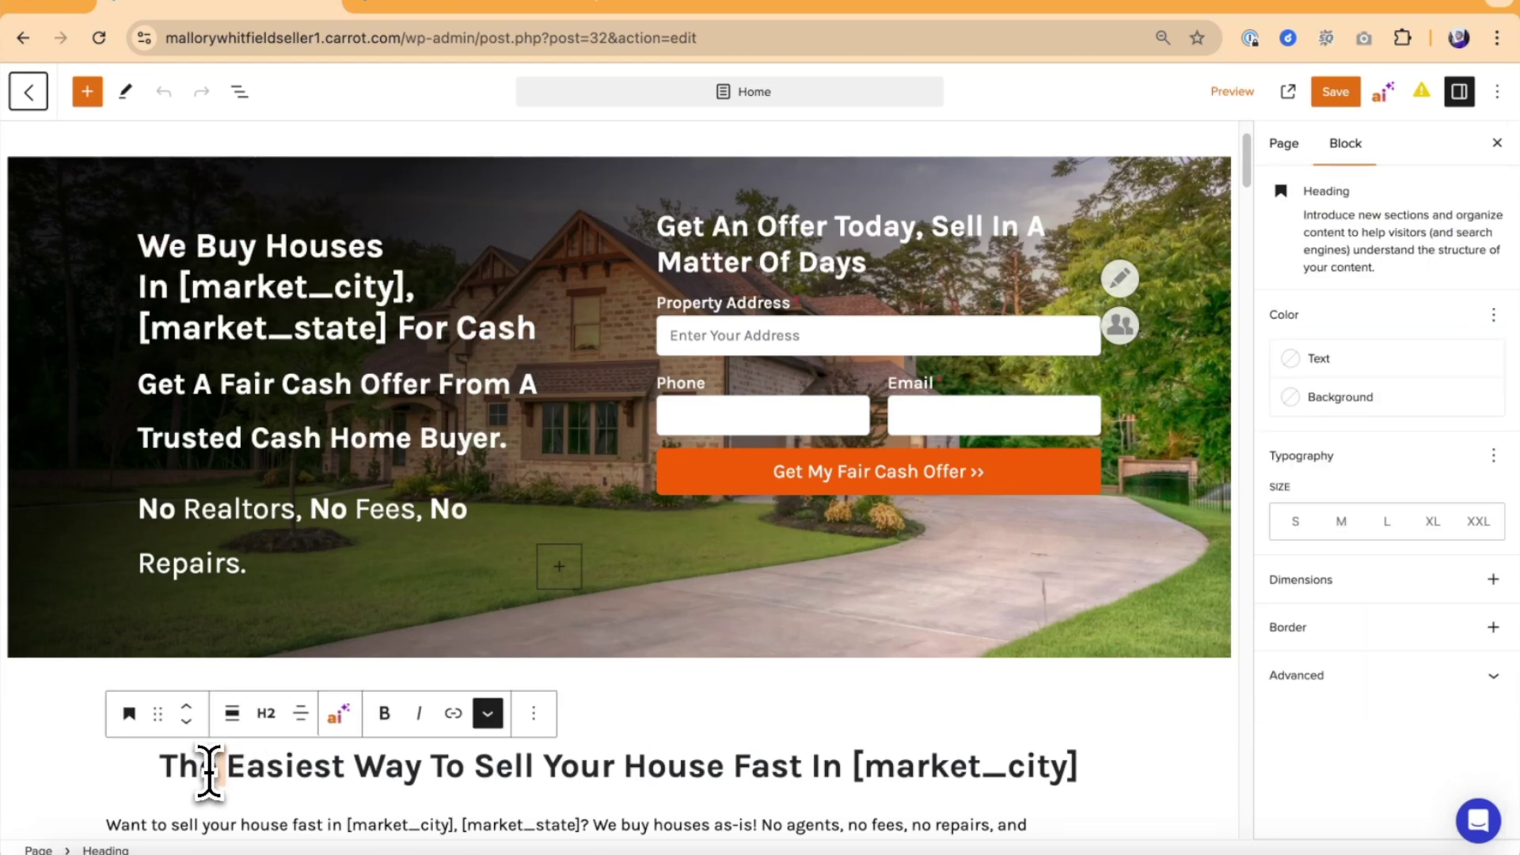
triple_click(202, 768)
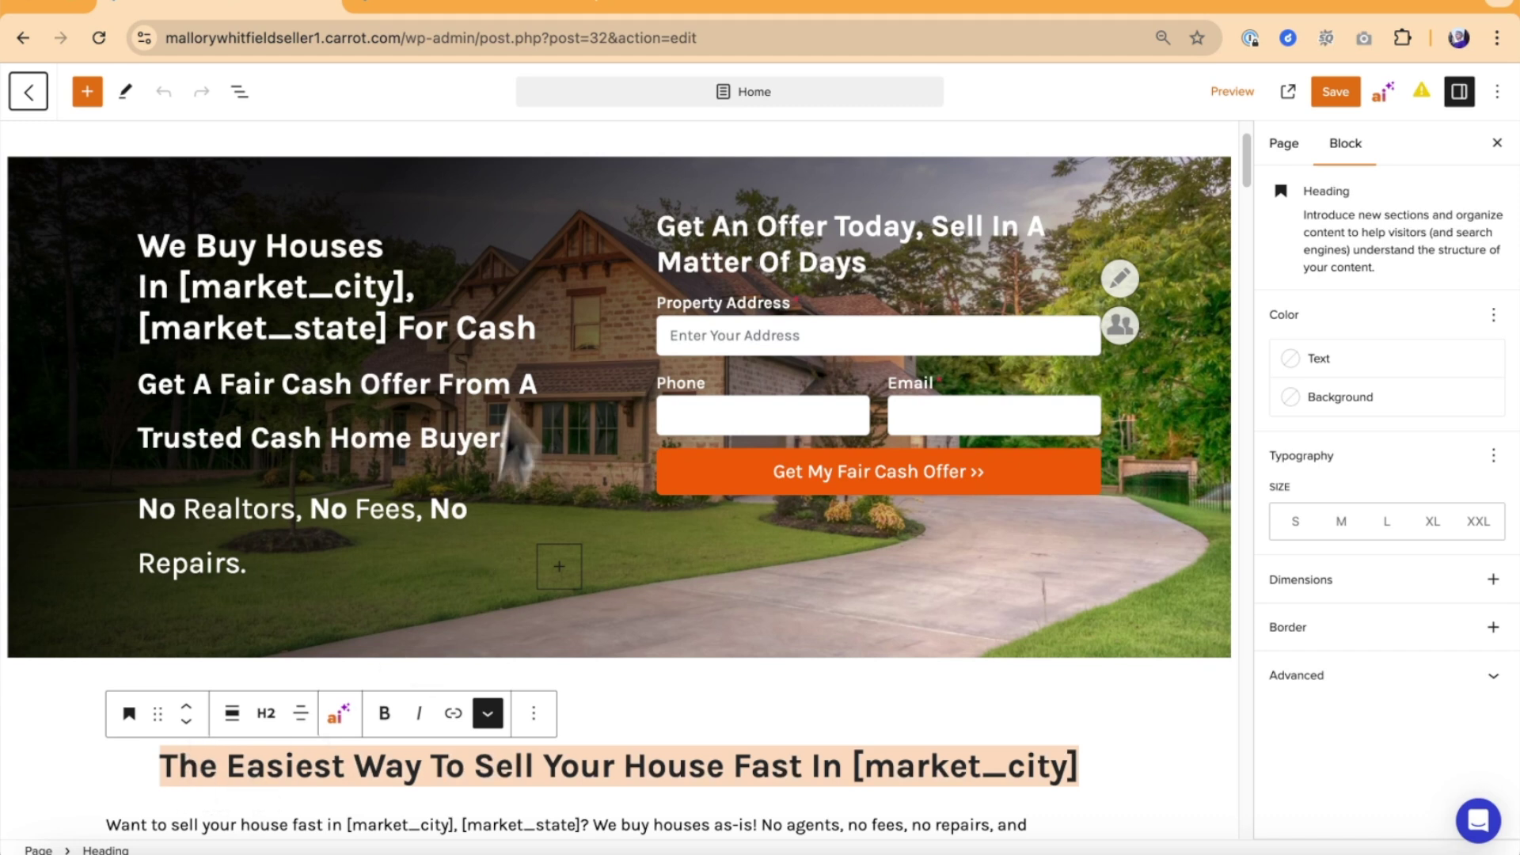
Step: Highlight the same two headings in the page preview to compare how the placeholders render, and return to the editor
left_click(458, 9)
left_click_drag(272, 313, 602, 353)
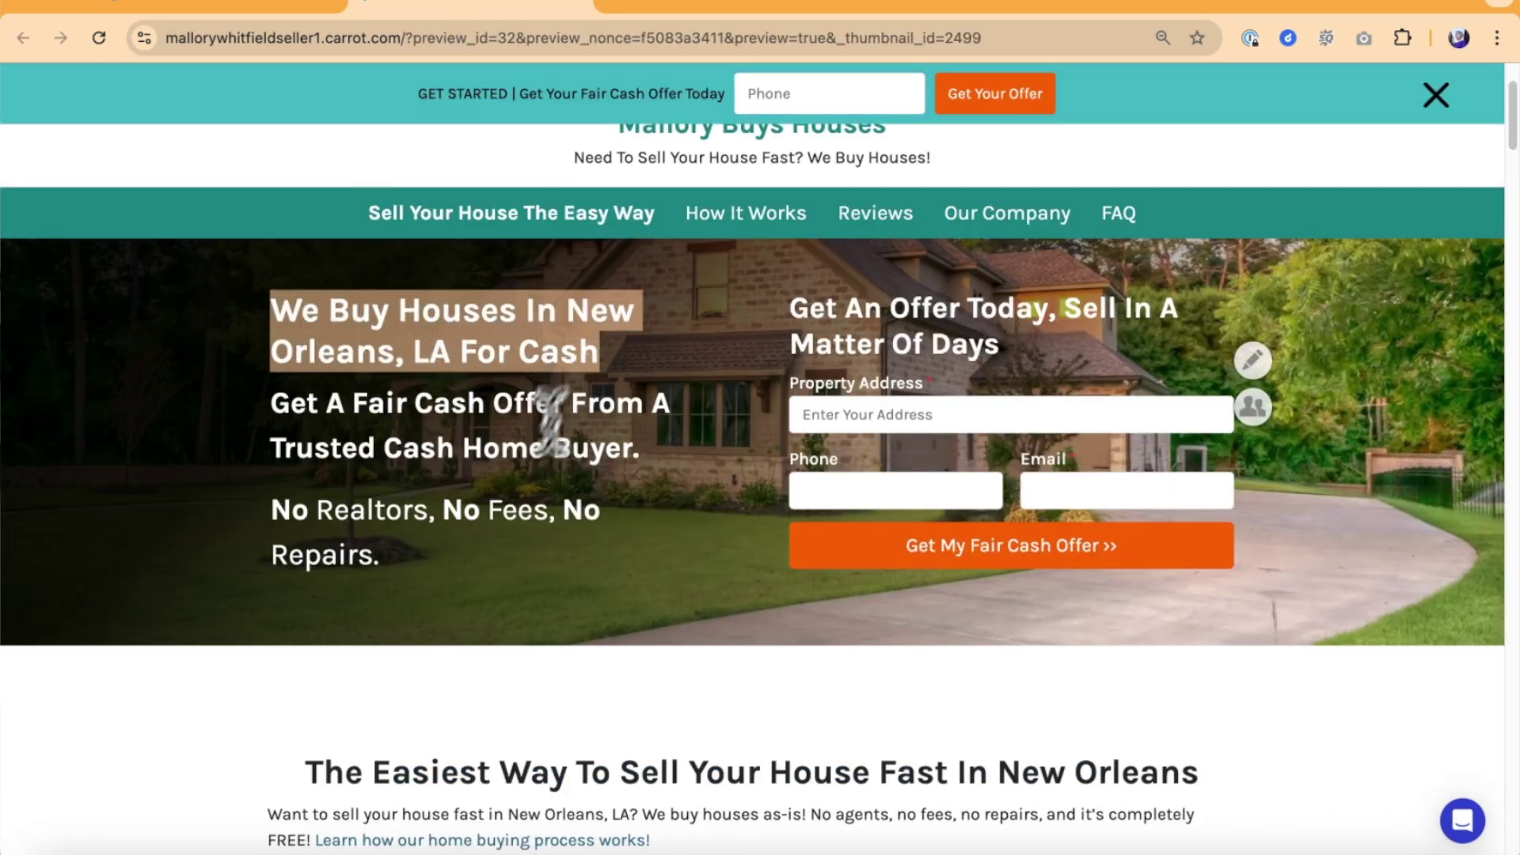
triple_click(366, 772)
key("ctrl+shift+Tab")
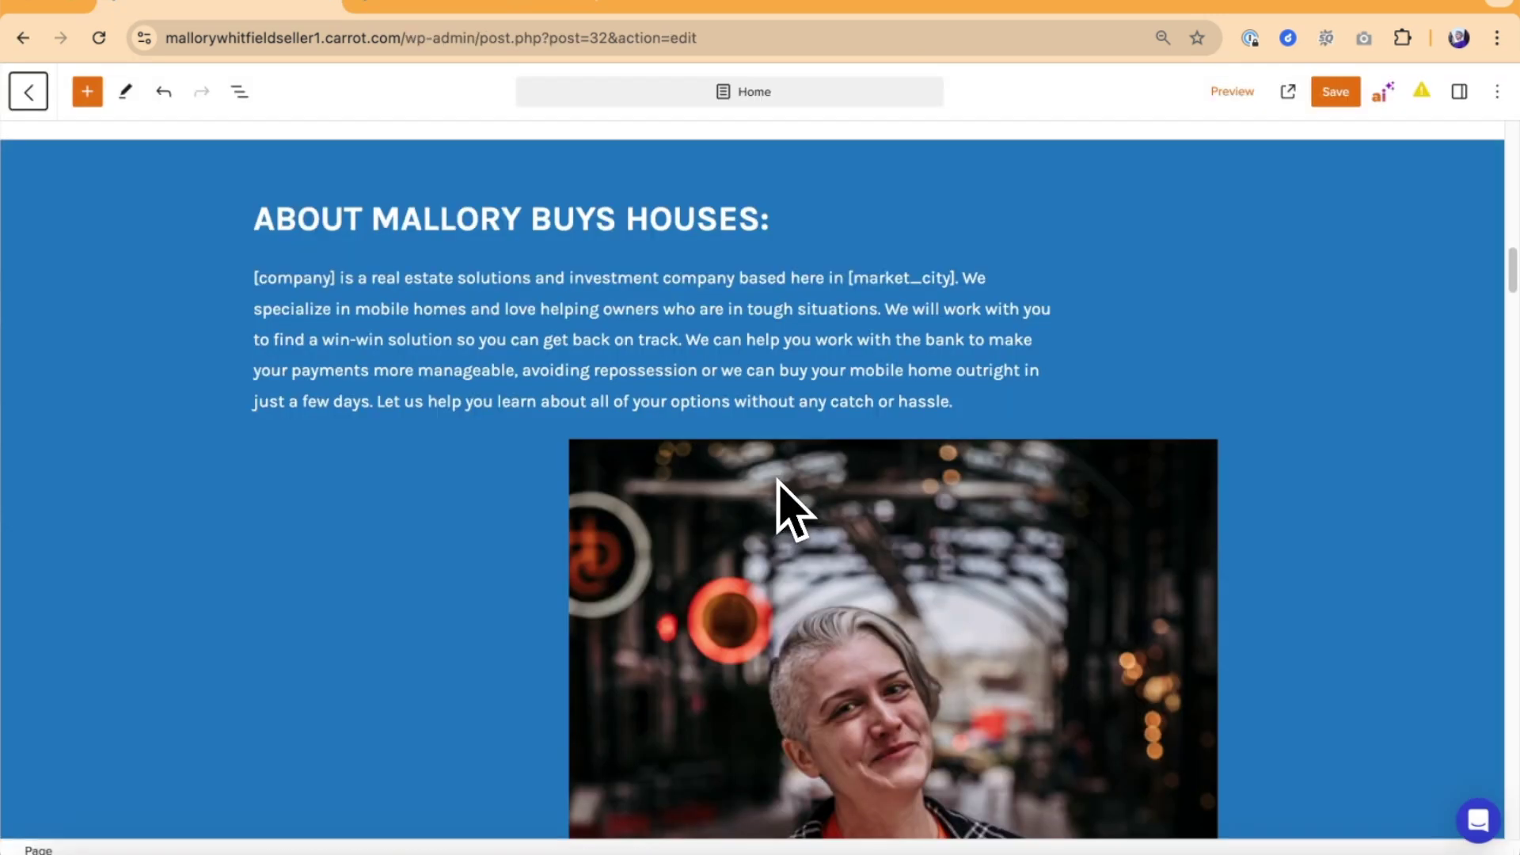
Step: Replace the placeholder paragraph in the blue About section with the copied two-paragraph company bio
left_click(390, 311)
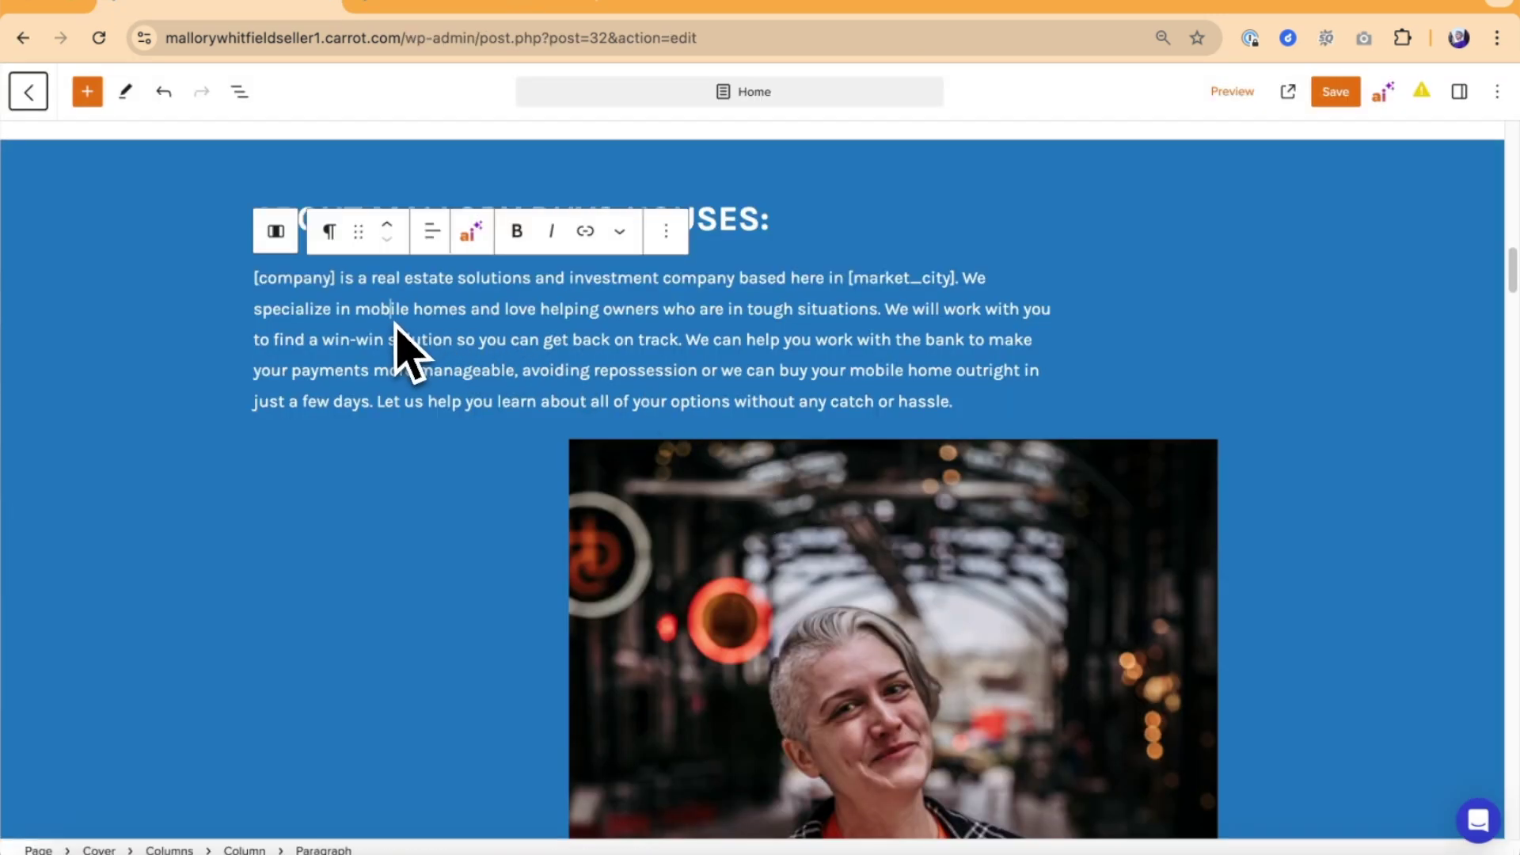
left_click_drag(262, 284, 951, 400)
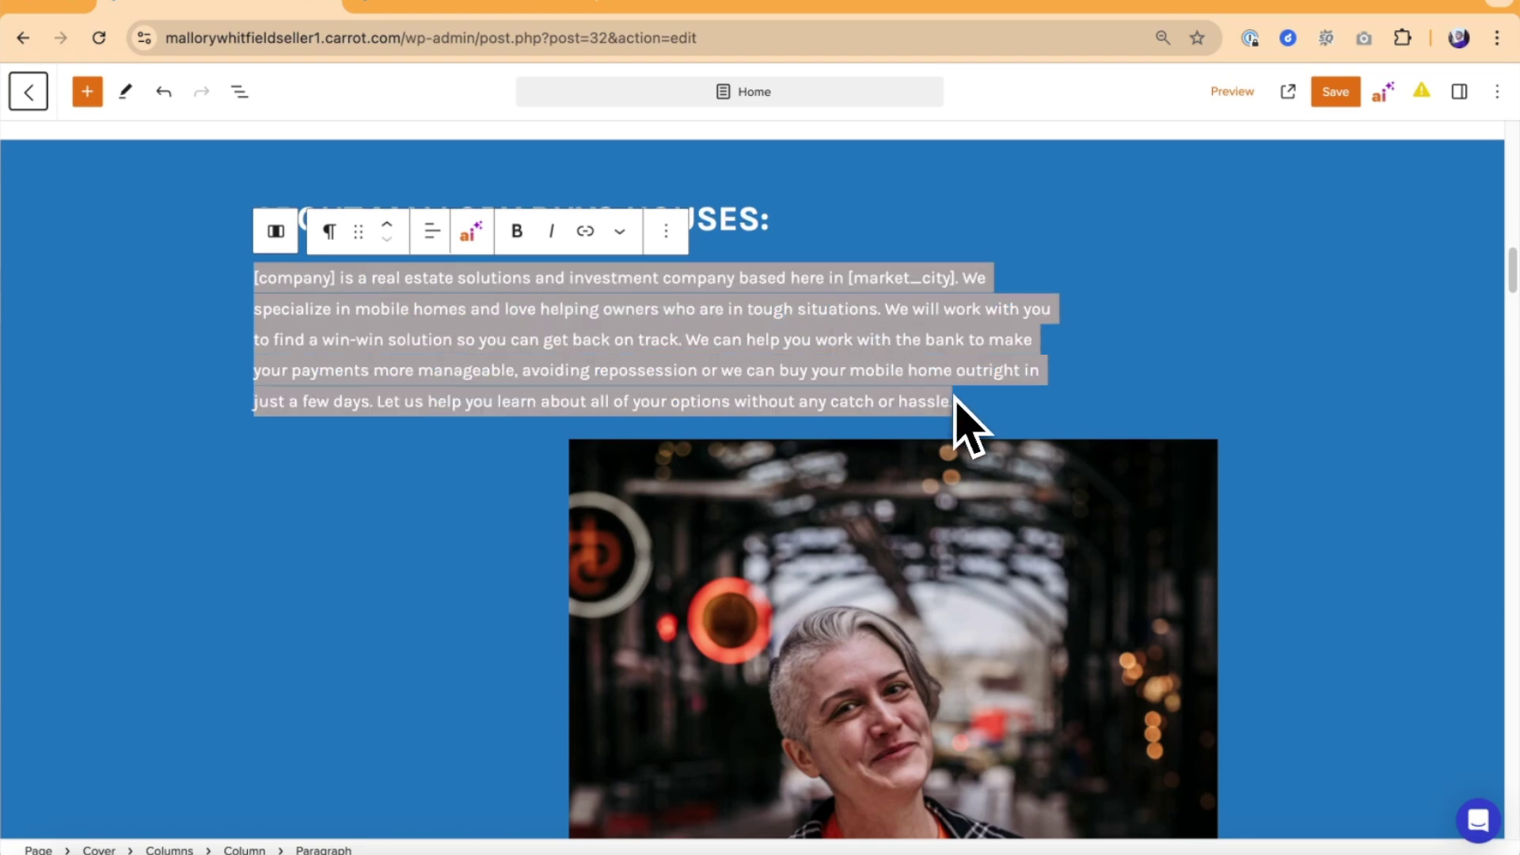
right_click(881, 369)
left_click(905, 445)
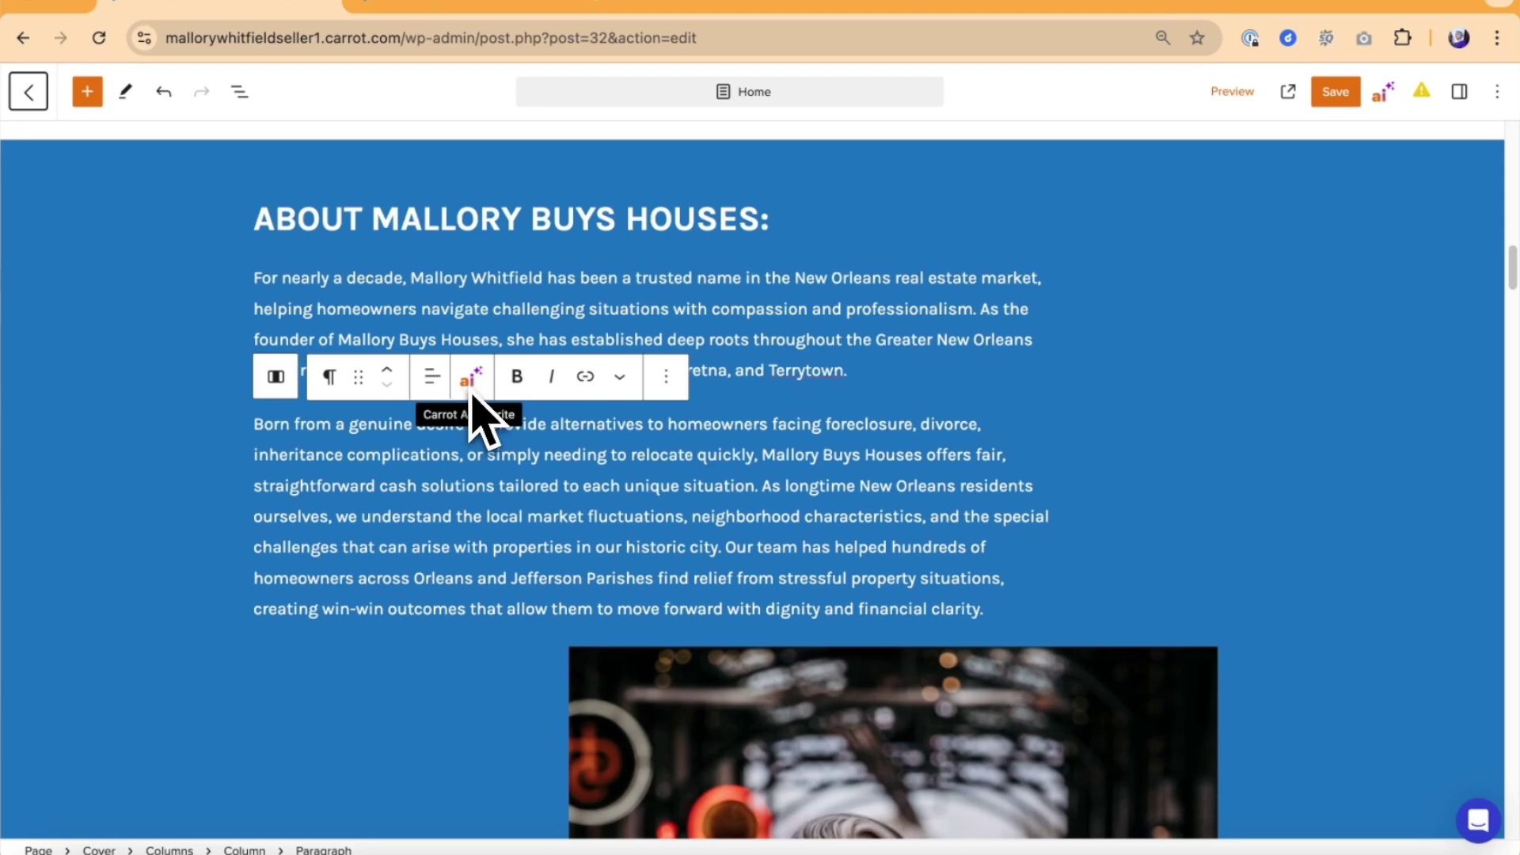
Step: Generate an AI rewrite of the second About paragraph, beginning "Born from a genuine desire", and compare it with the original
left_click(1384, 91)
triple_click(598, 436)
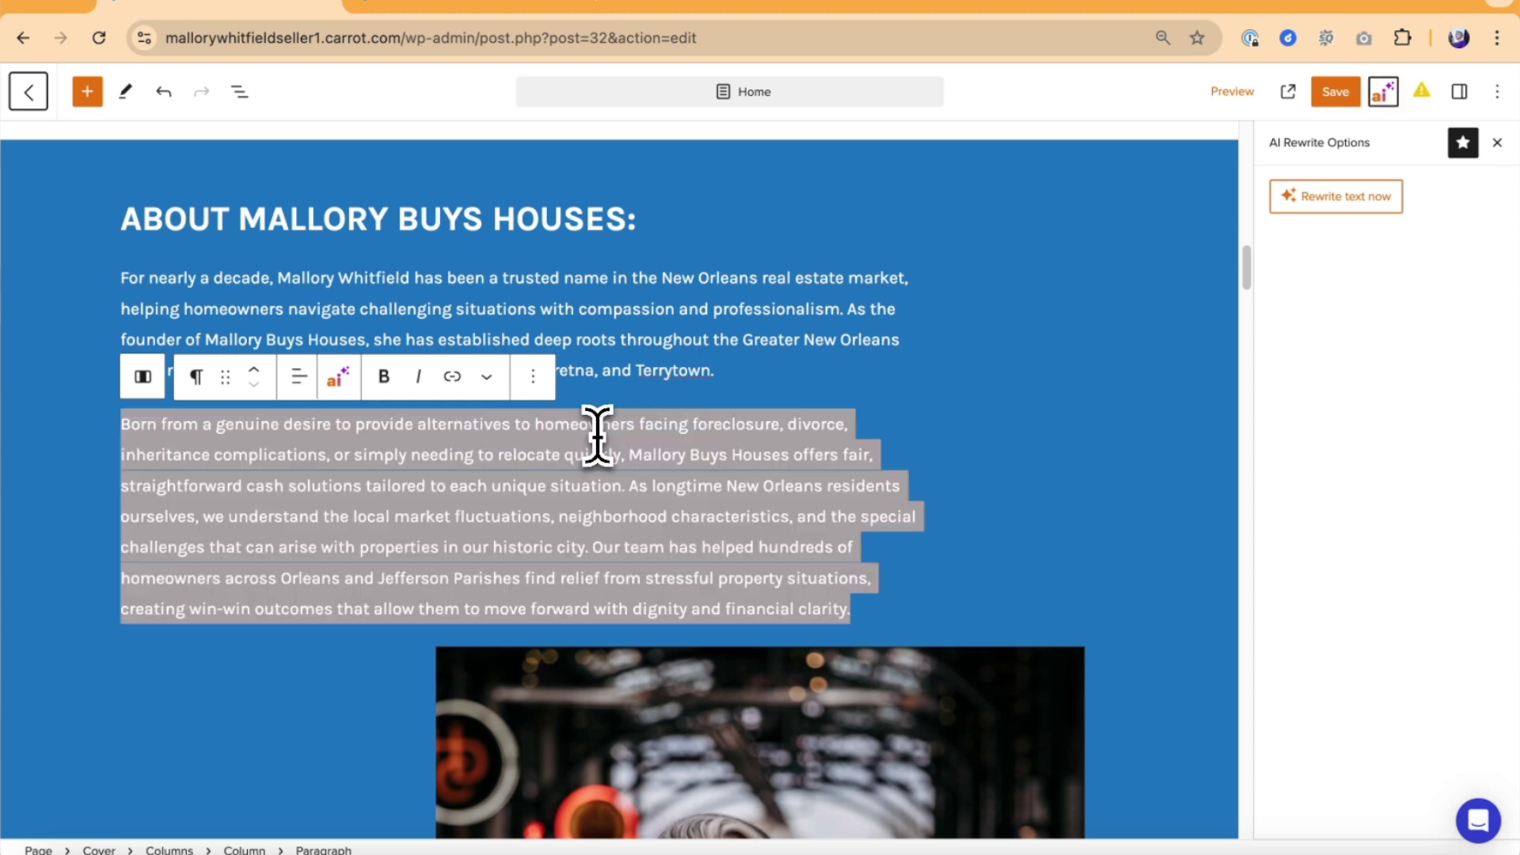
left_click(1344, 208)
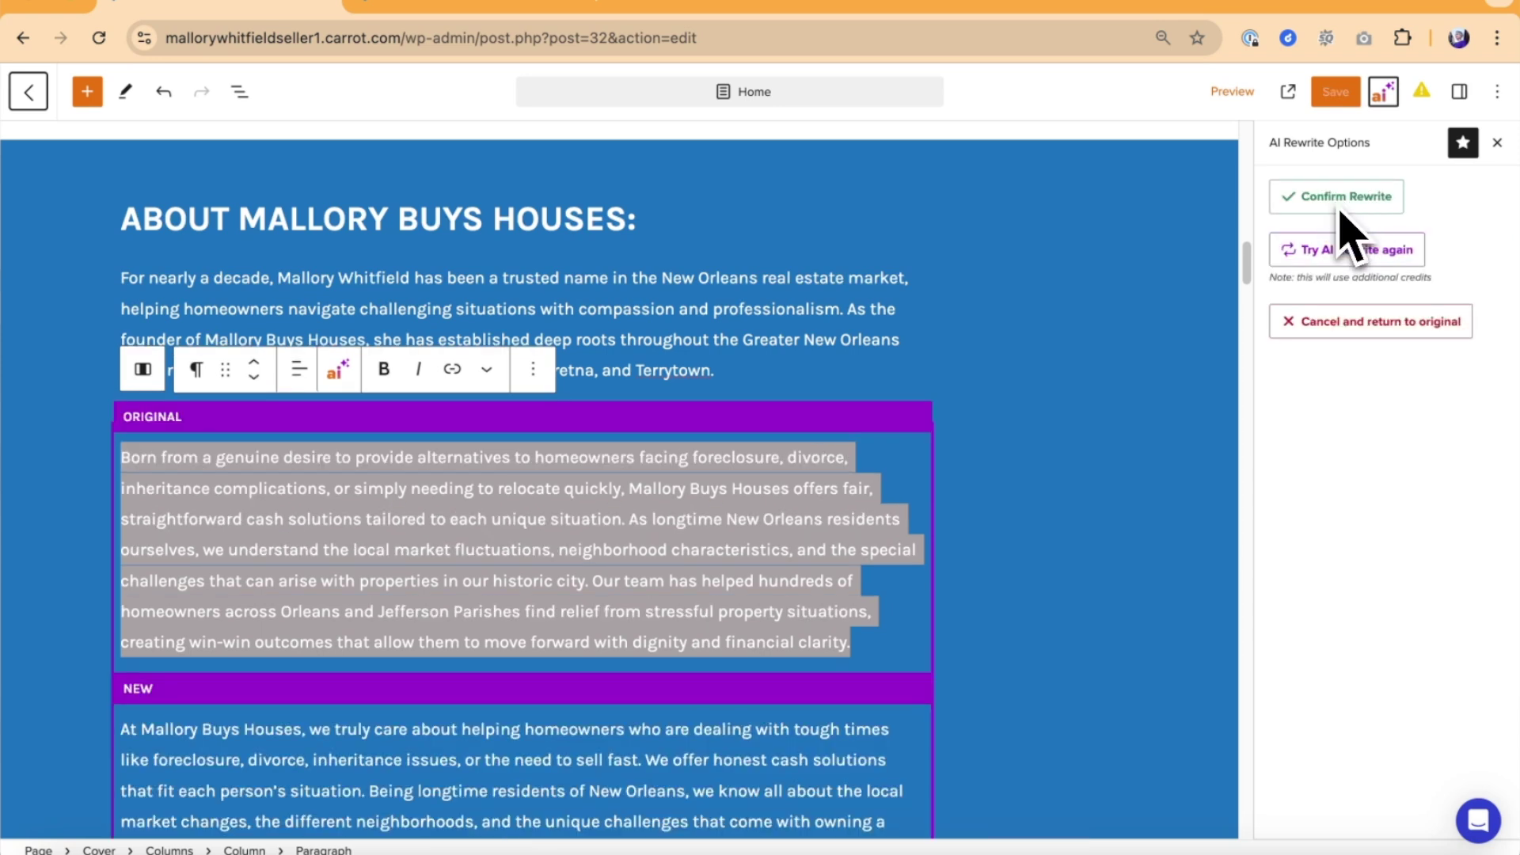
left_click_drag(1252, 268, 1251, 280)
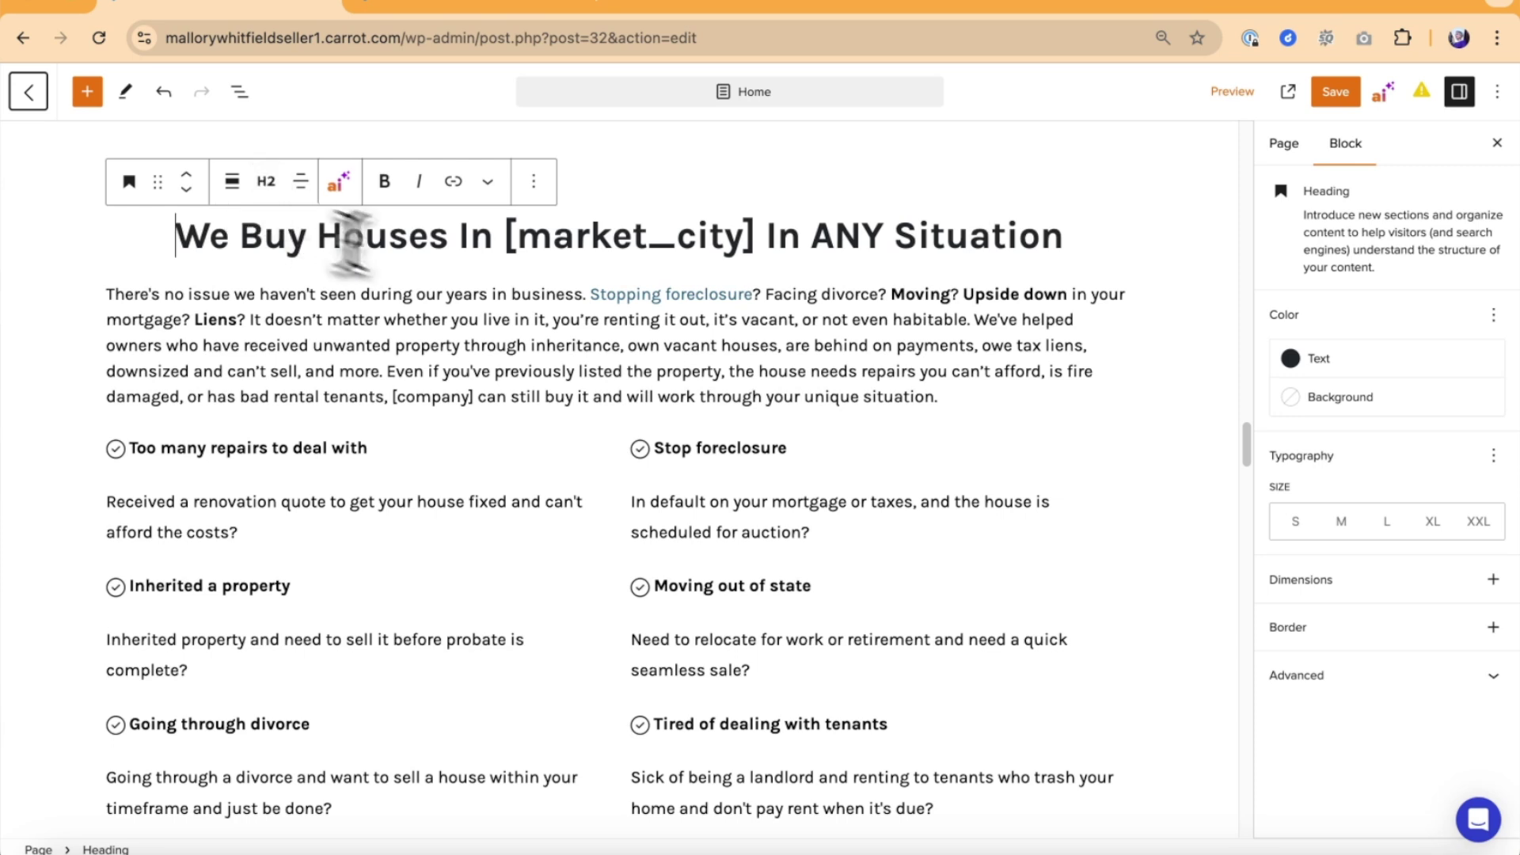
Step: Examine the heading level of "What Are The Benefits Of Selling My House For Cash In [market_city]?" and highlight its text
left_click_drag(1244, 449, 1249, 509)
left_click(183, 205)
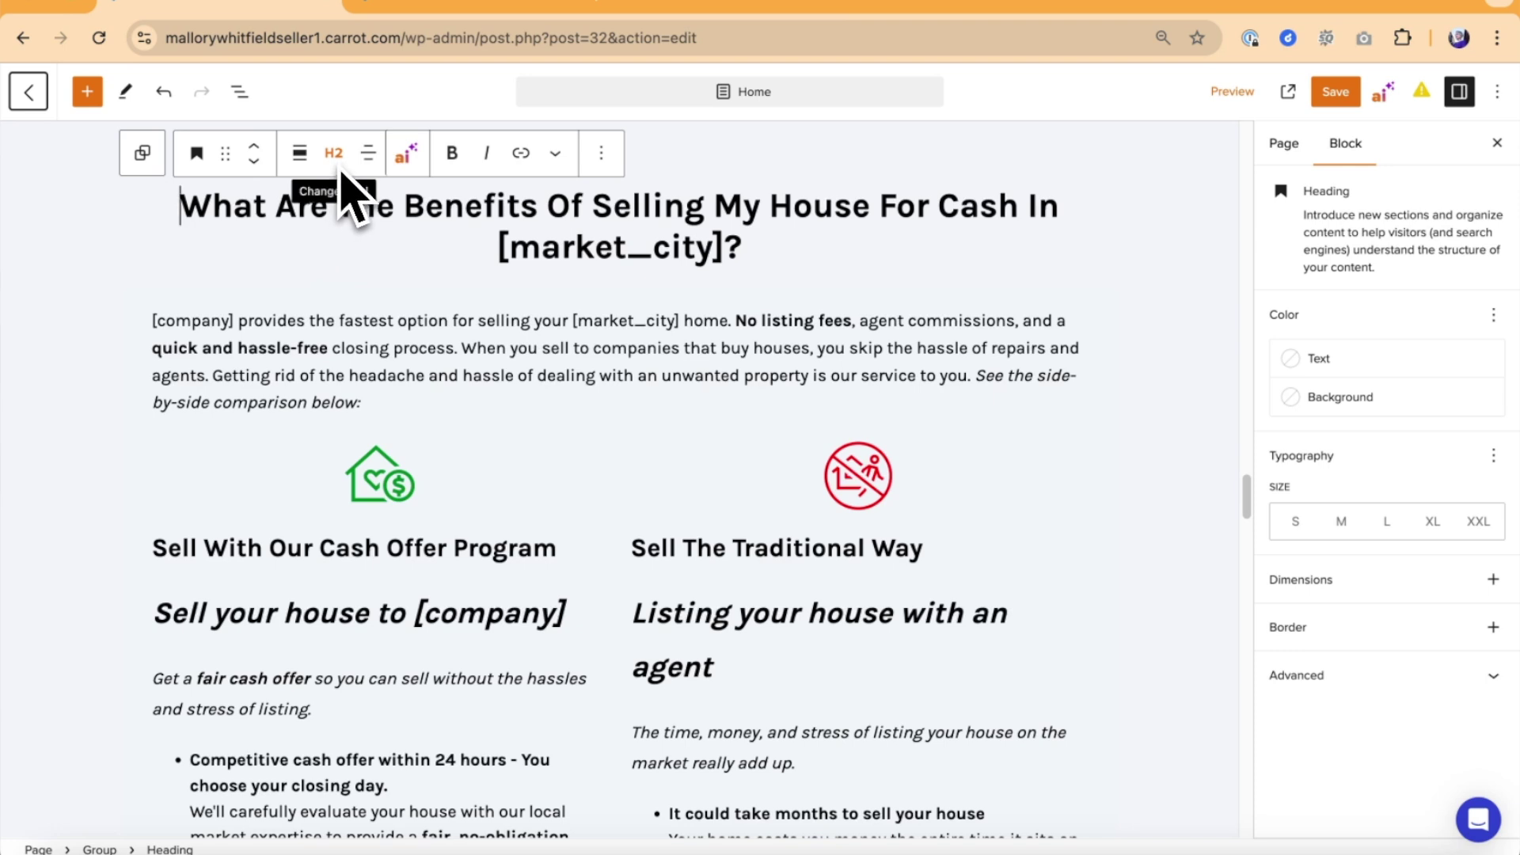
left_click_drag(595, 204, 1020, 247)
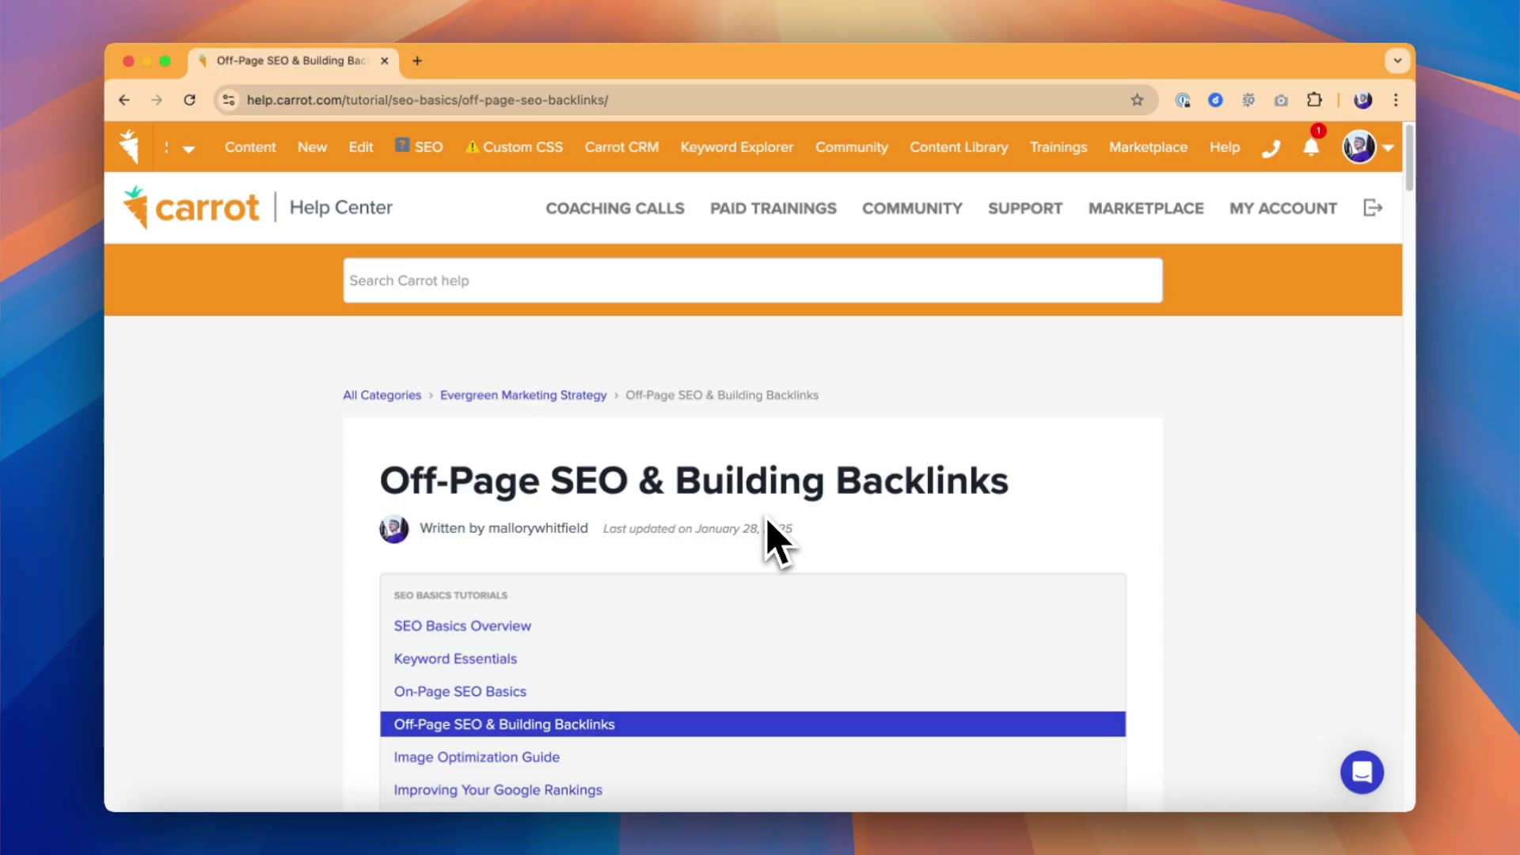
Step: Search the Carrot Help Center for "seo" tutorials
left_click(393, 281)
type("seo")
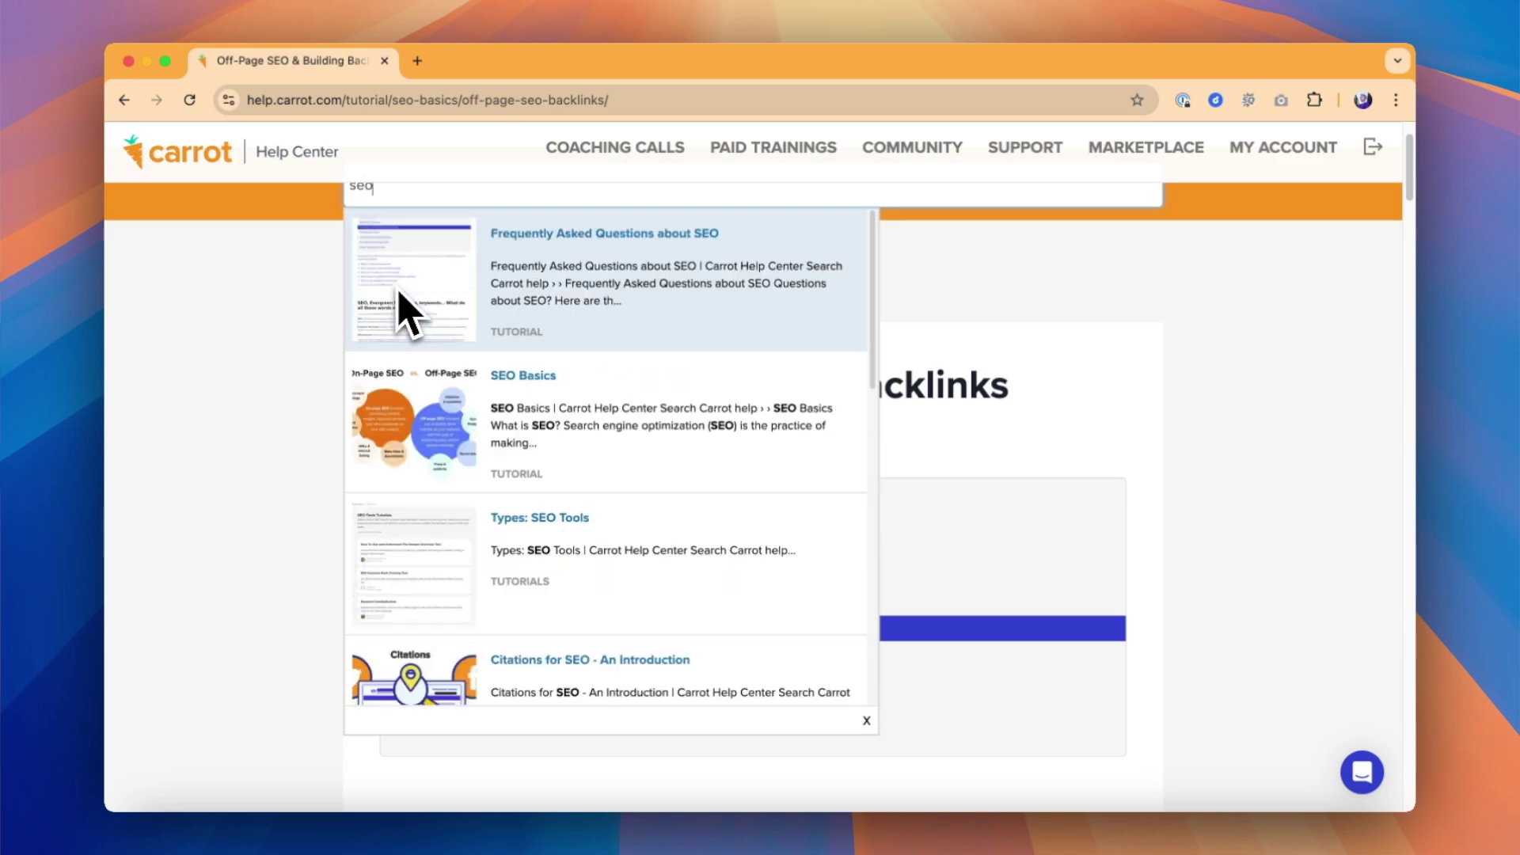